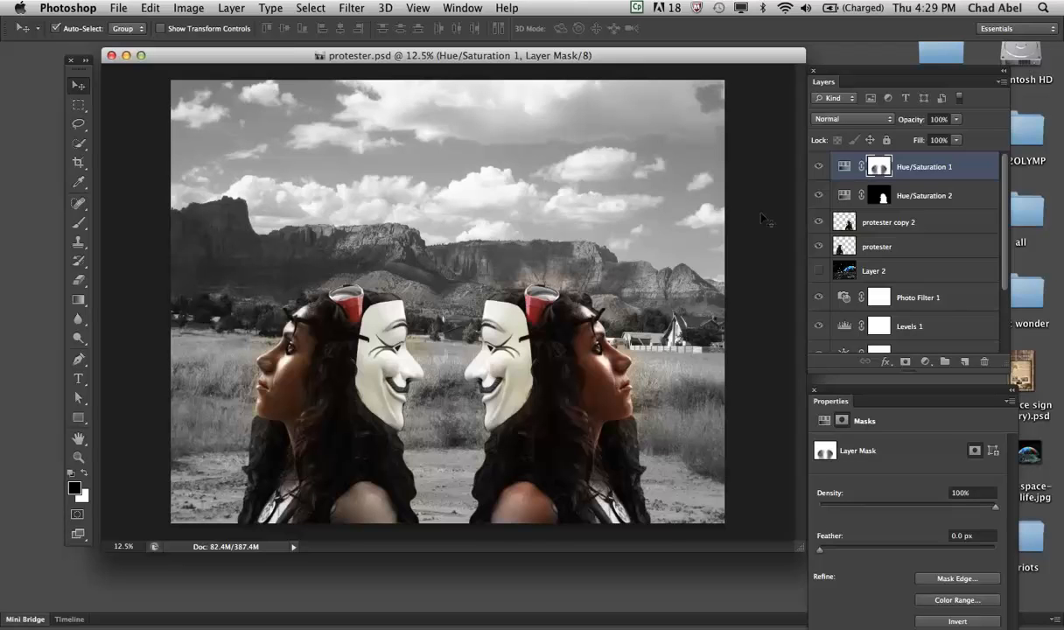
left_click(186, 11)
mouse_move(192, 53)
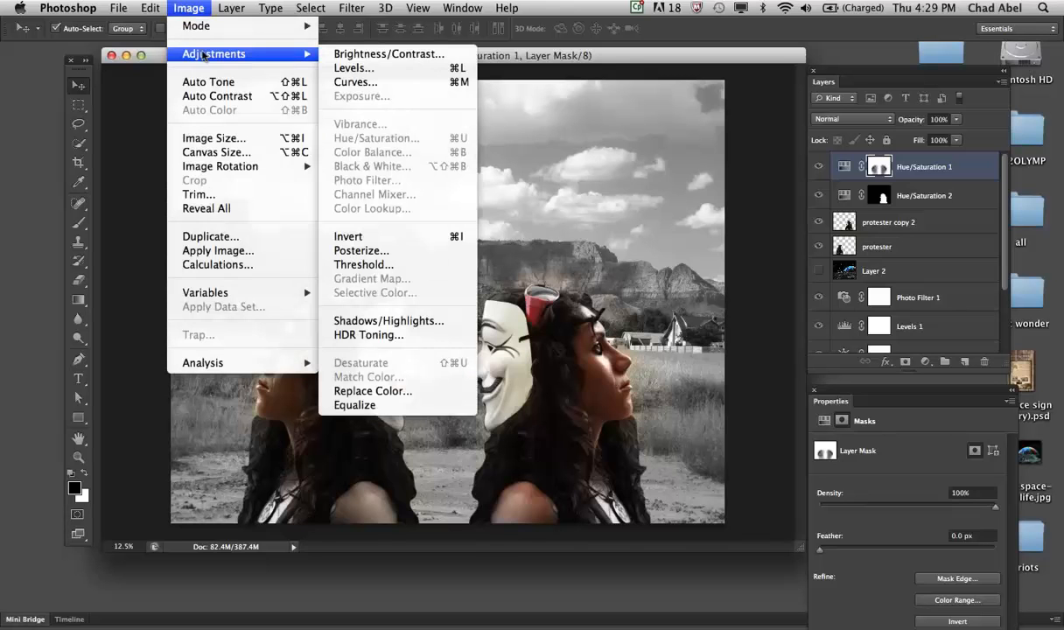
left_click(639, 56)
left_click(925, 361)
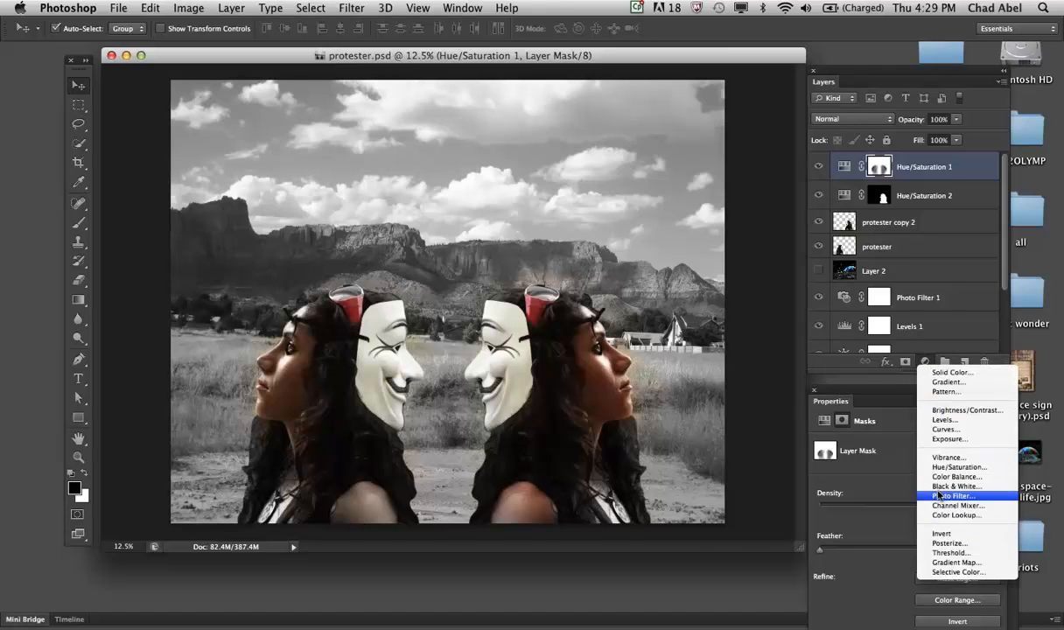
left_click(925, 360)
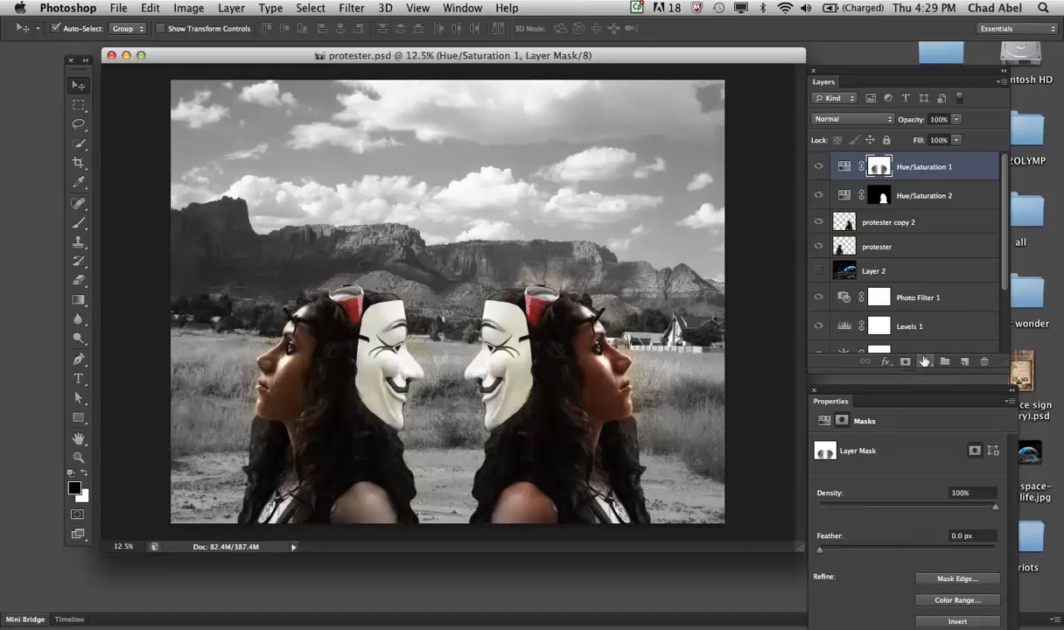
- Review the settings of the Hue/Saturation, Photo Filter and Levels adjustment layers and the blend modes available for Hue/Saturation 2
mouse_move(1002, 279)
left_mouse_down()
mouse_move(1003, 321)
mouse_move(1003, 269)
left_mouse_up()
left_click(965, 168)
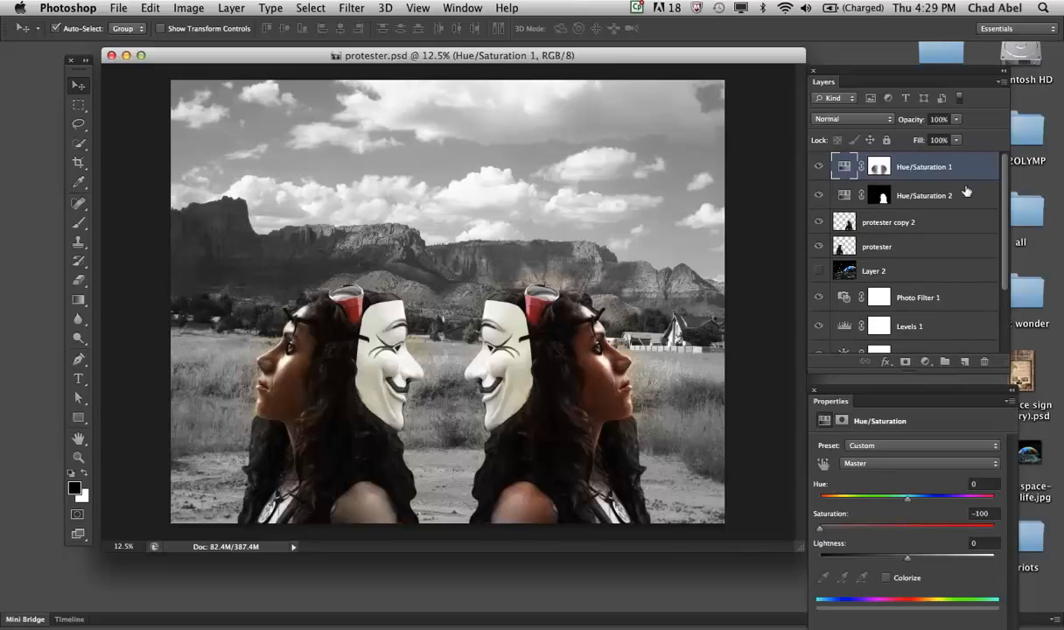
left_click(966, 194)
left_click(977, 291)
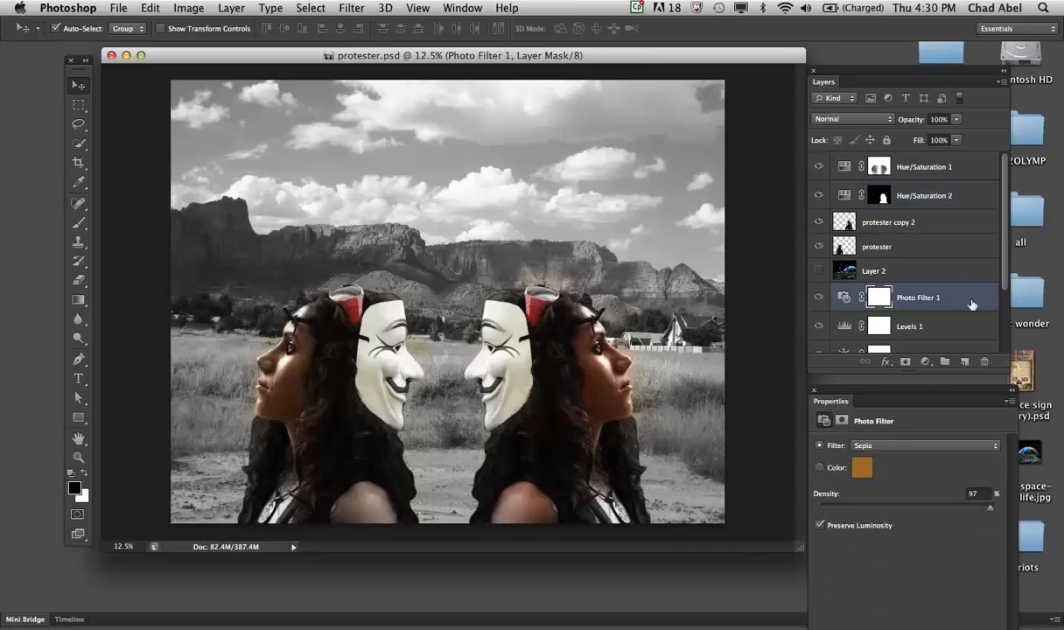
left_click(964, 325)
left_click_drag(1004, 278, 1005, 292)
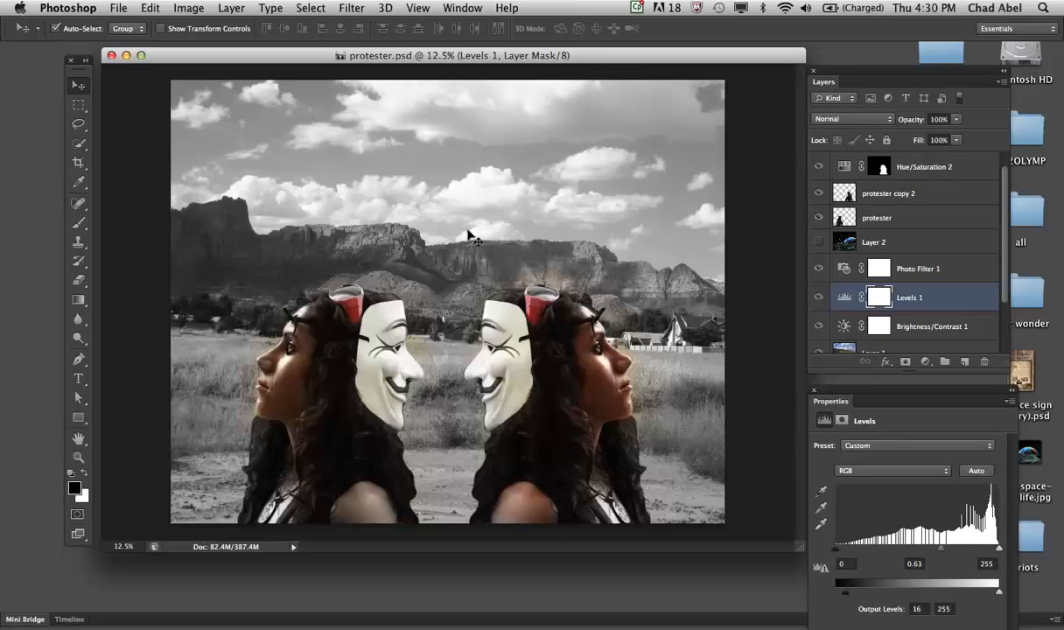
left_click(841, 196)
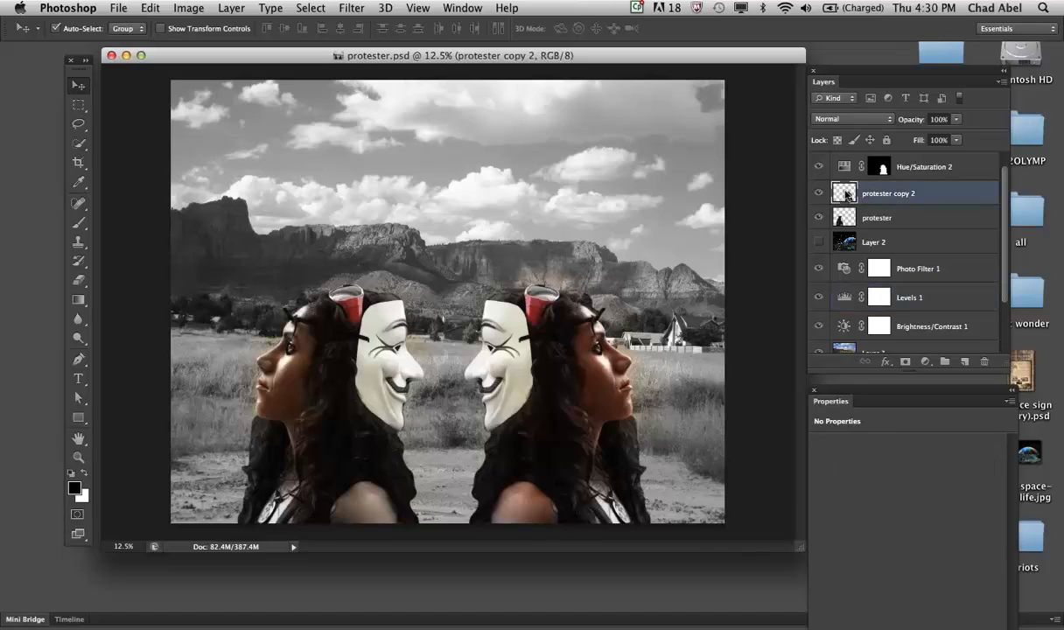
left_click(963, 168)
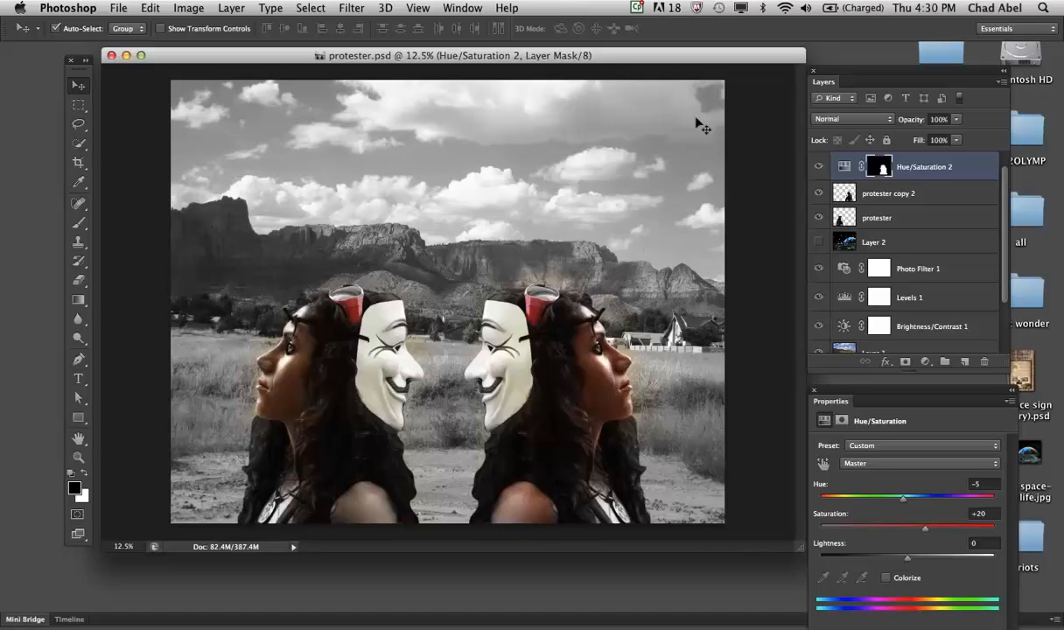
left_click(883, 120)
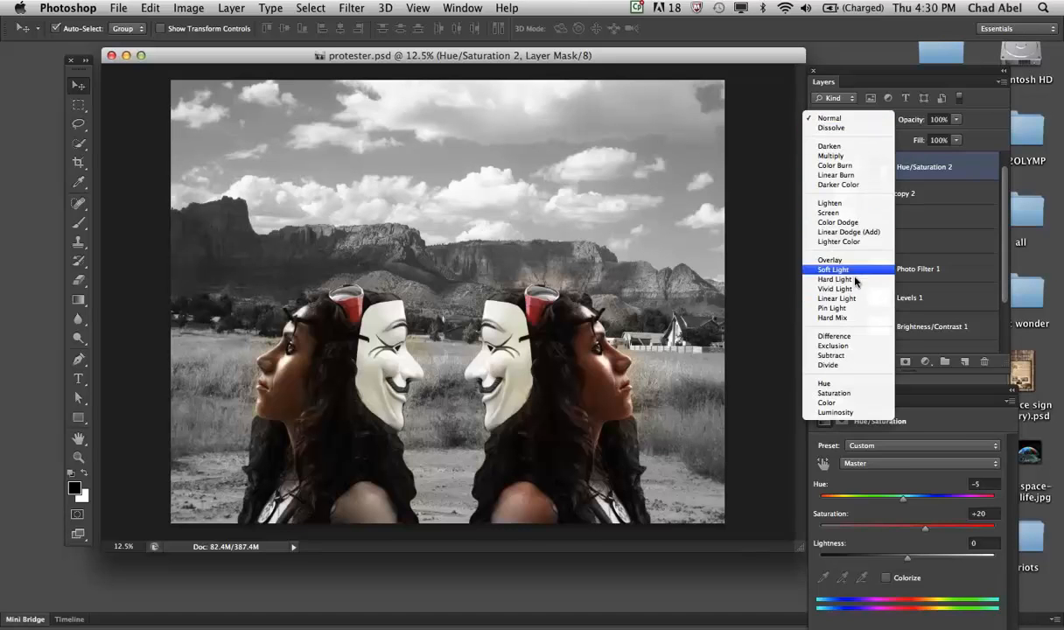
left_click(824, 118)
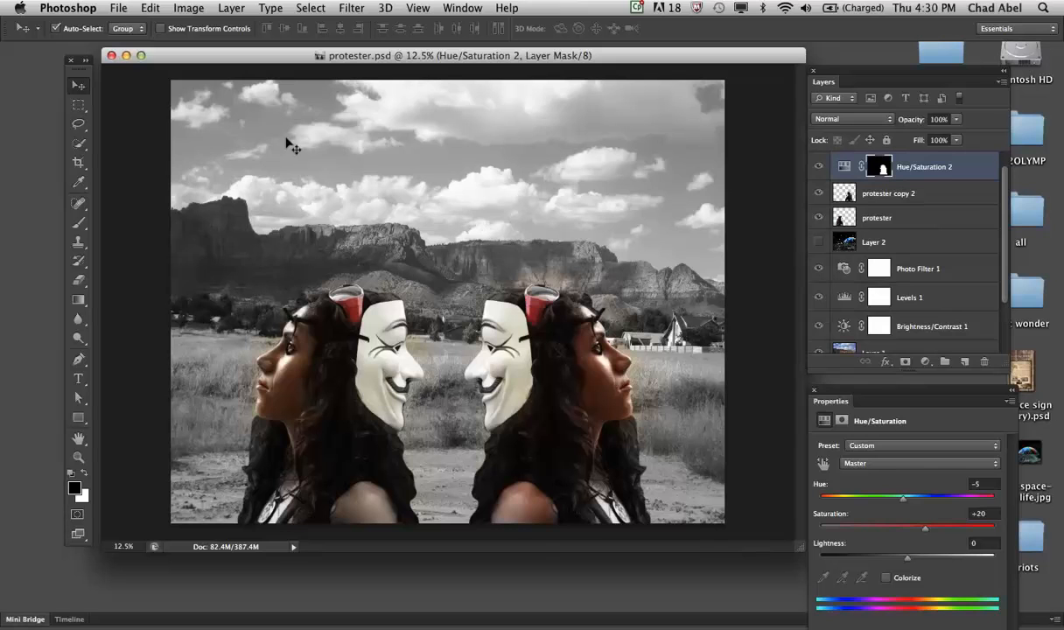
- Switch to Firefox, continuing past the Captivate 7 trial notice, and reposition the browser window
mouse_move(157, 616)
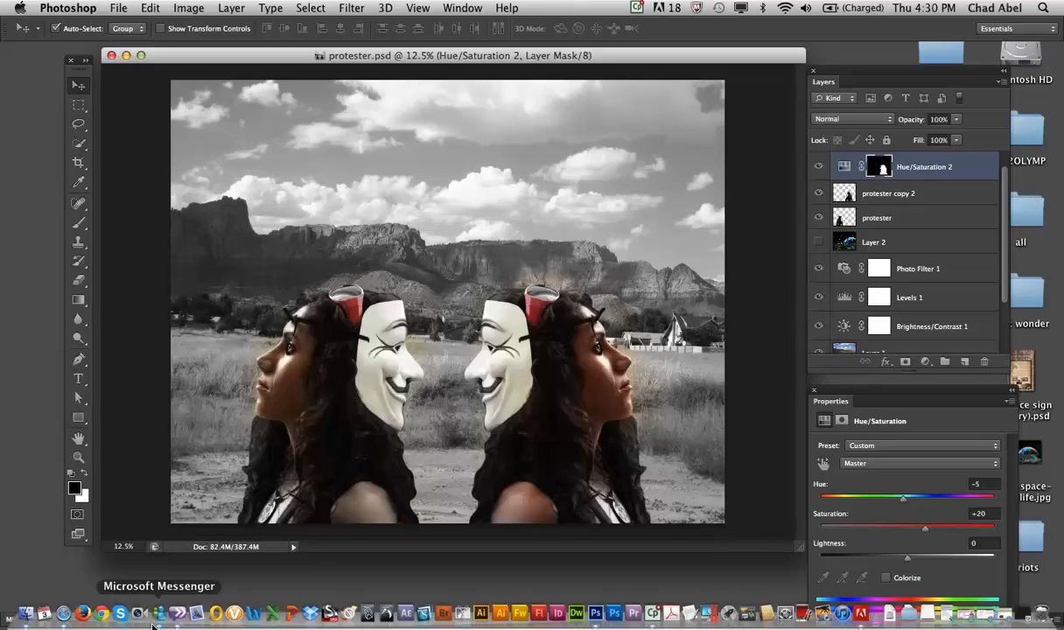
left_click(81, 611)
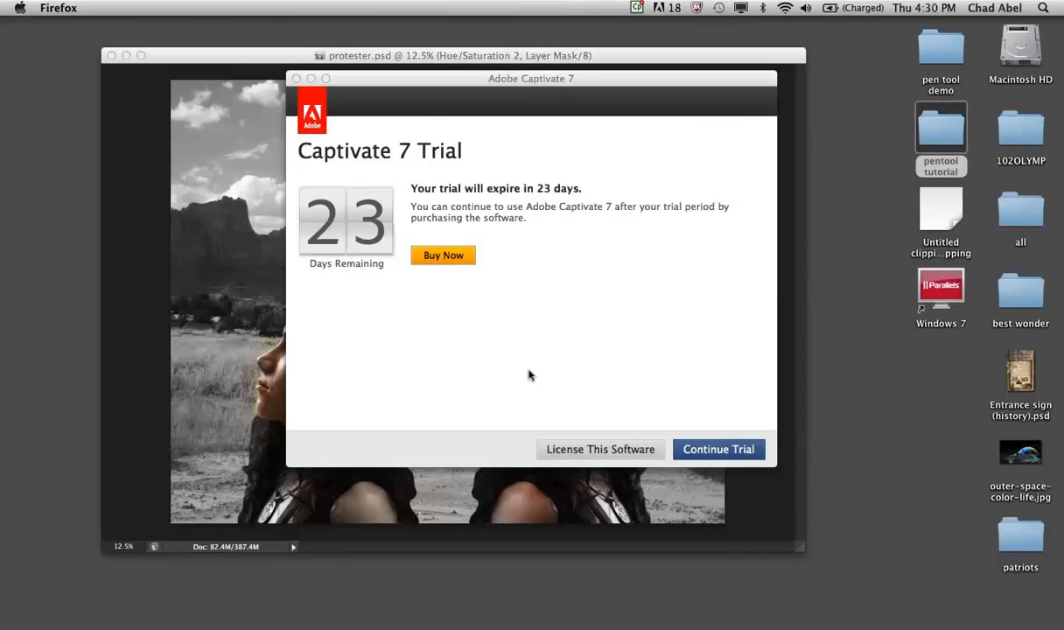
left_click(682, 438)
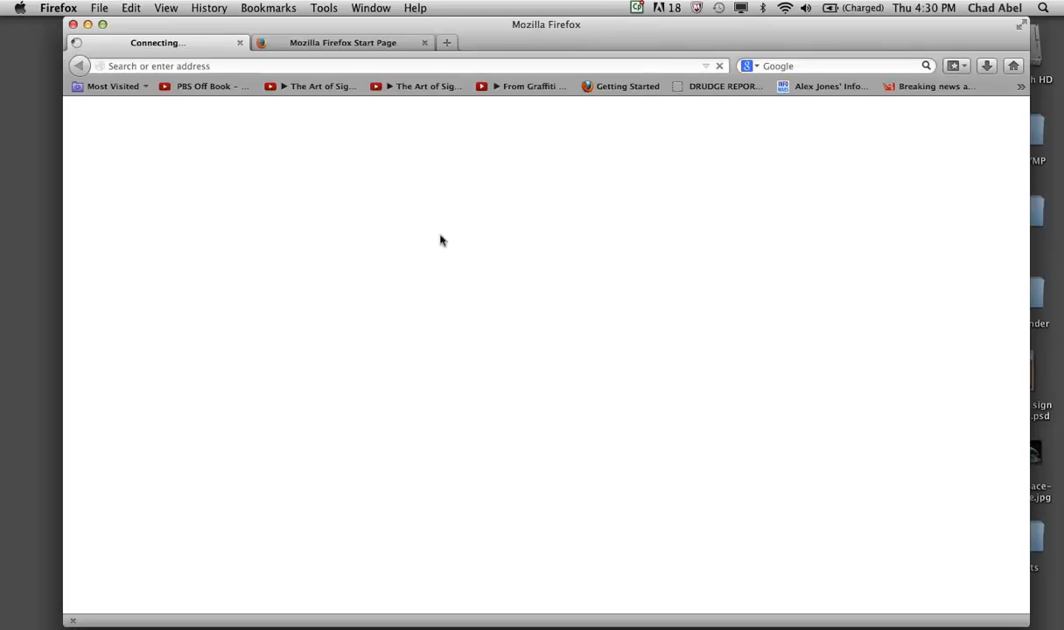
mouse_move(469, 33)
left_mouse_down()
mouse_move(413, 34)
mouse_move(453, 32)
left_mouse_up()
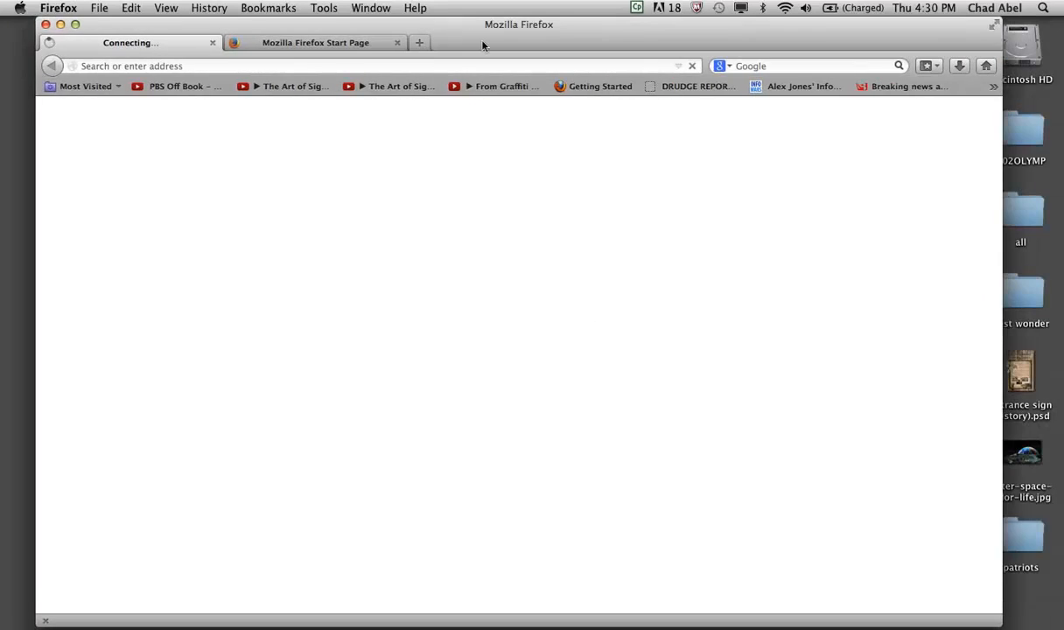
- Search Google for "vintage photo texture" and show the image results
left_click(783, 56)
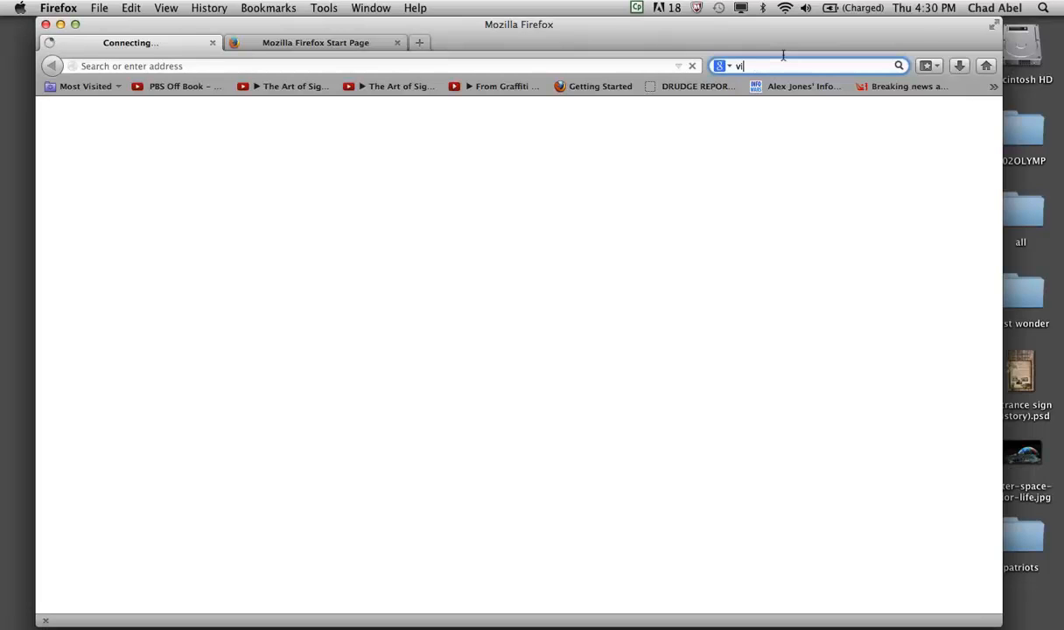
type("vintage ")
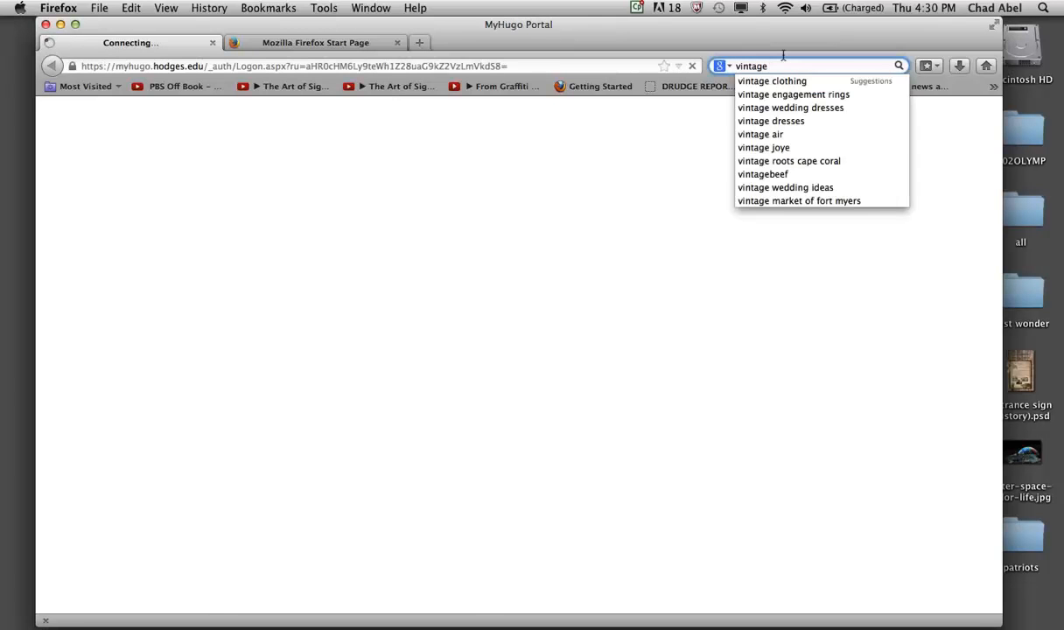
type("photo texture")
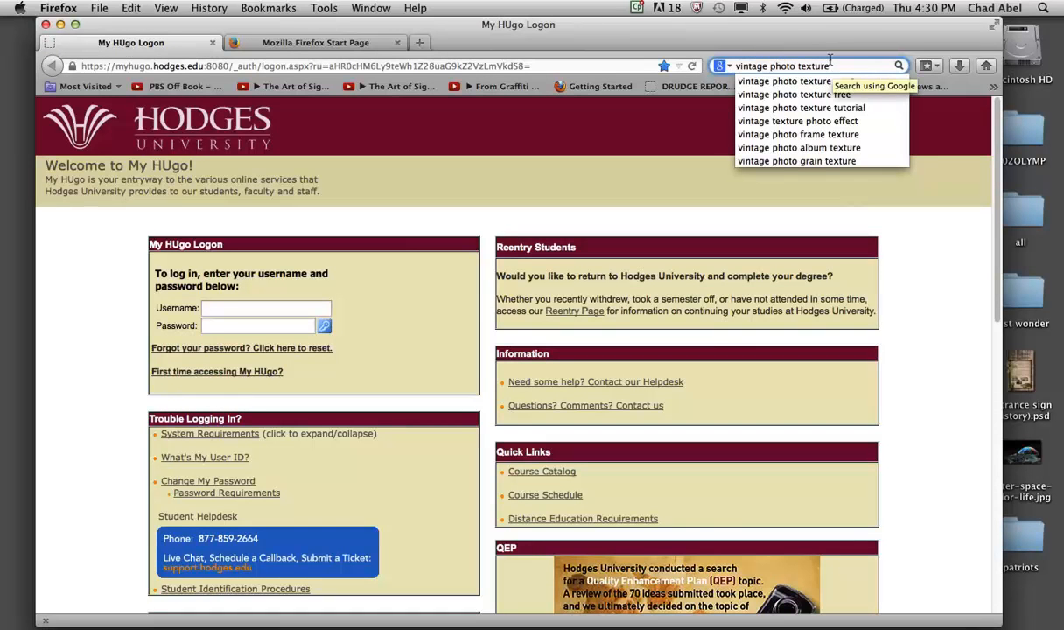
key("Return")
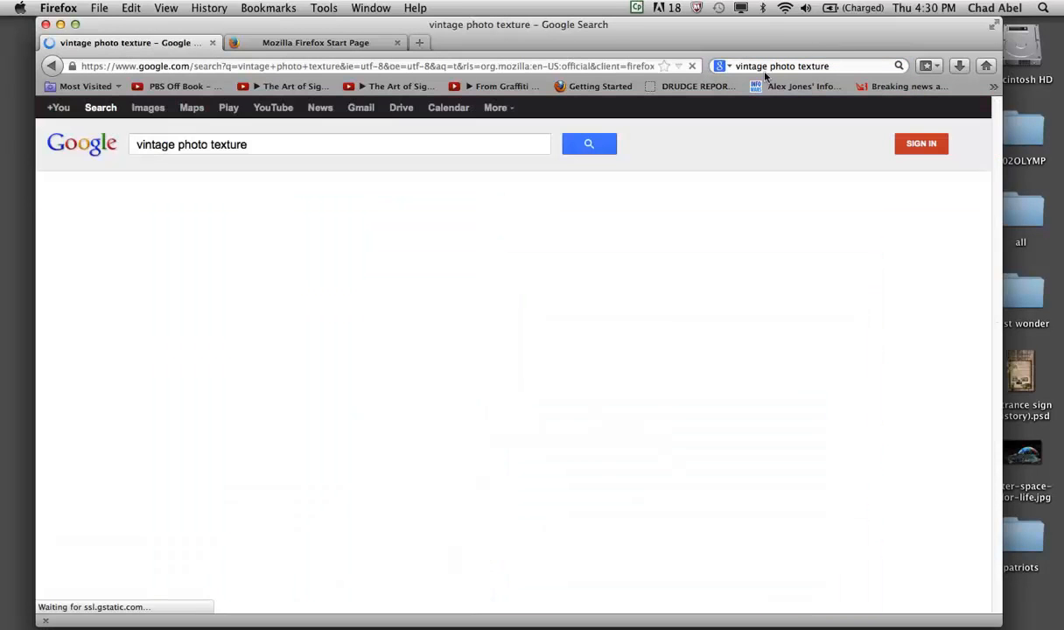
left_click(194, 186)
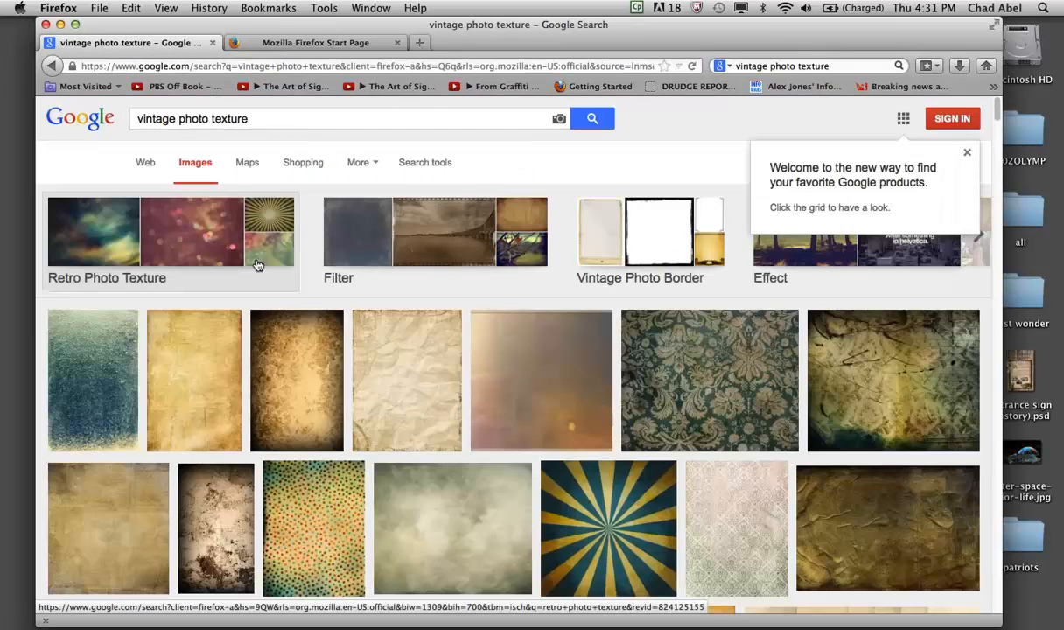
- Look through the image results for a suitable vintage texture
scroll(275, 381, "down", 3)
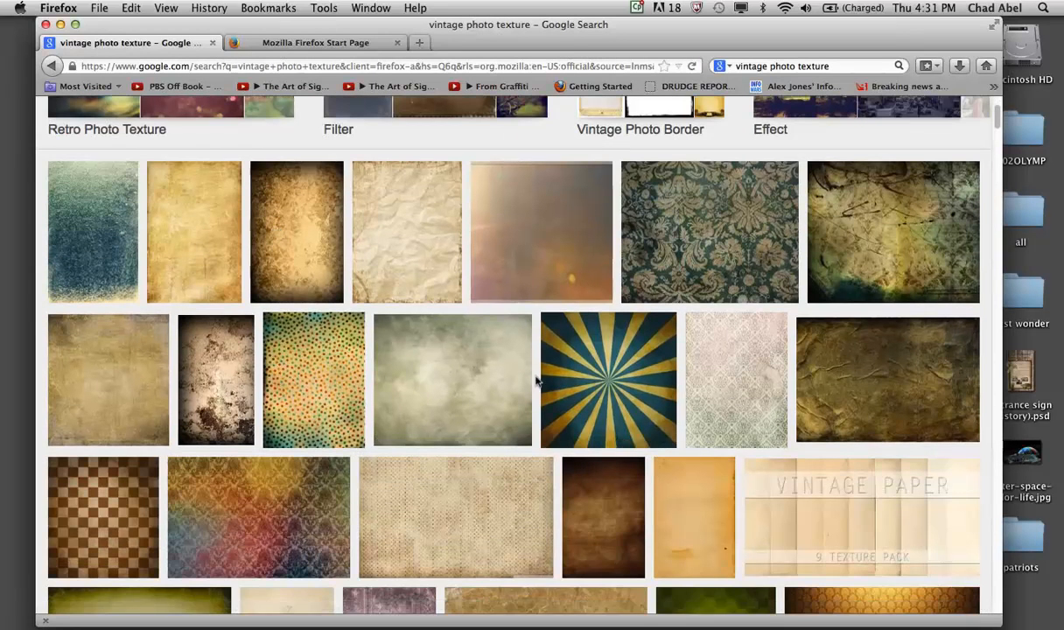
scroll(713, 403, "down", 2)
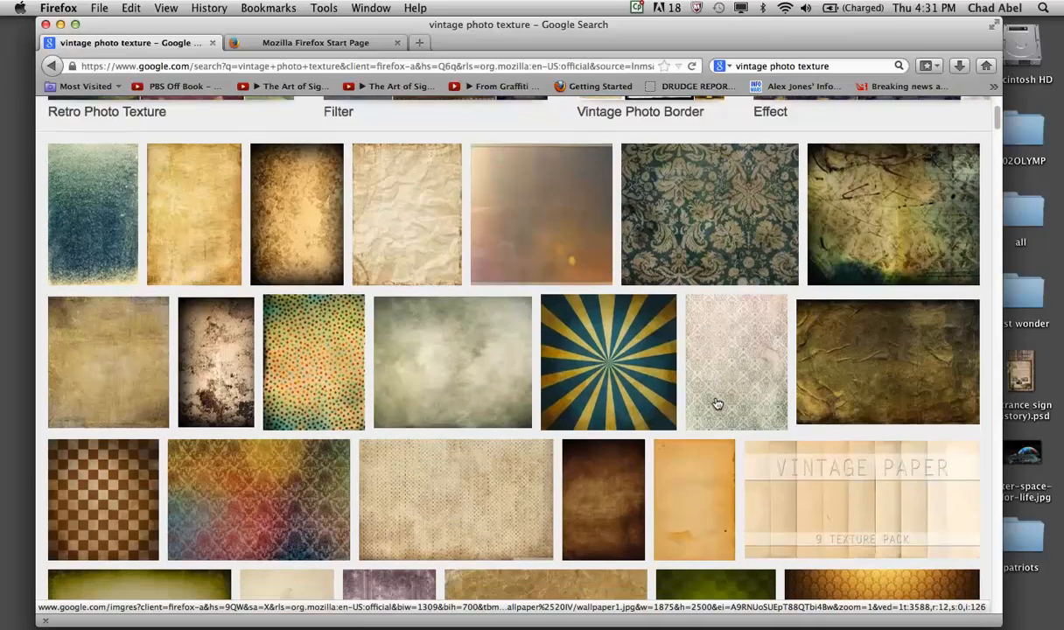
scroll(715, 403, "down", 3)
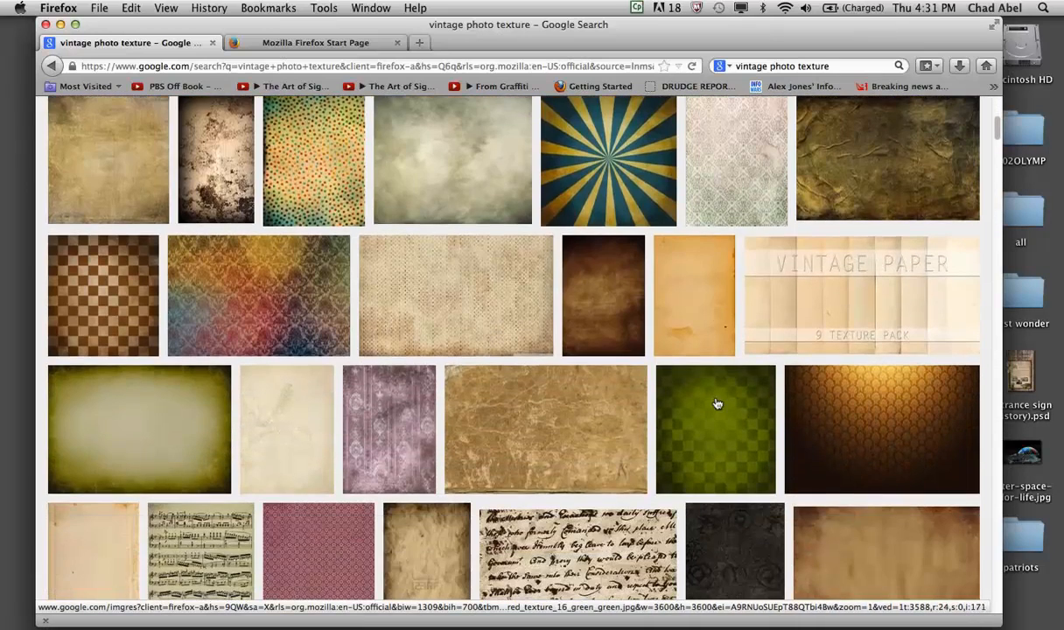
scroll(350, 411, "down", 4)
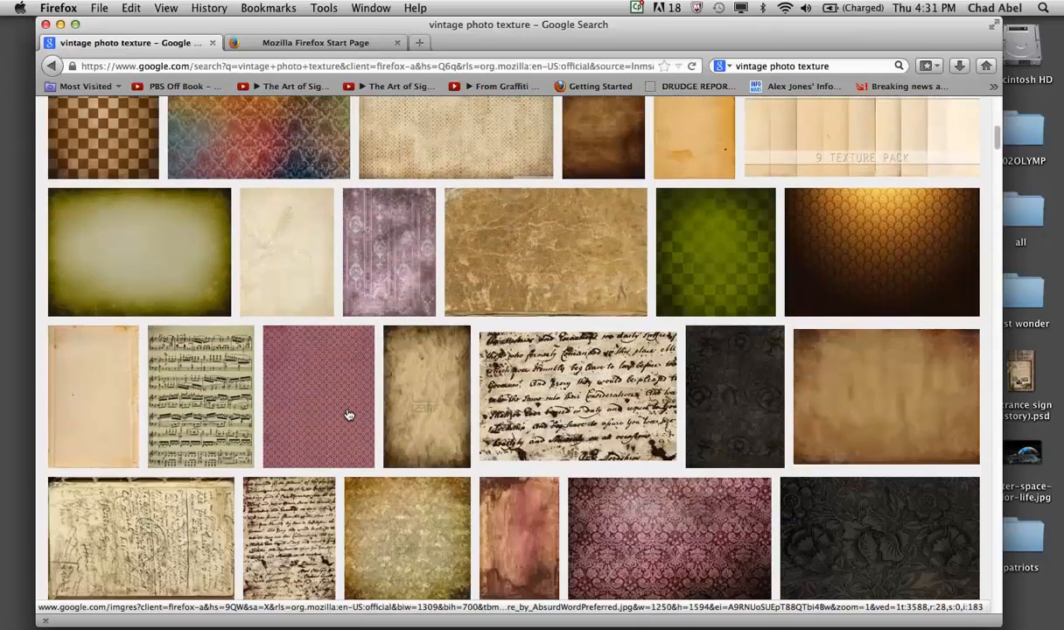
scroll(349, 415, "down", 3)
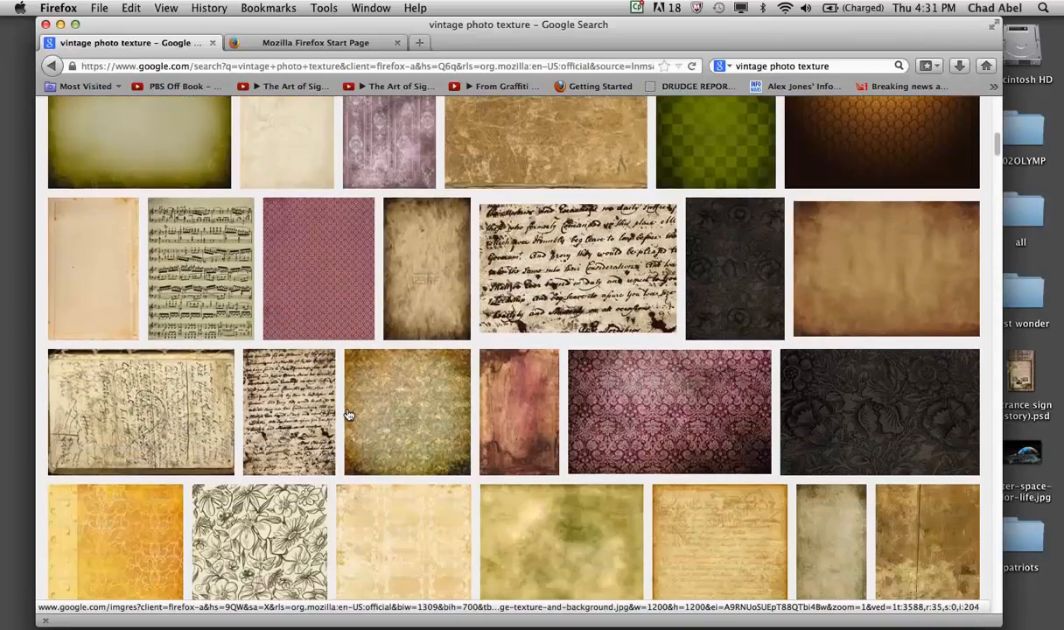
scroll(348, 414, "down", 3)
scroll(349, 415, "up", 15)
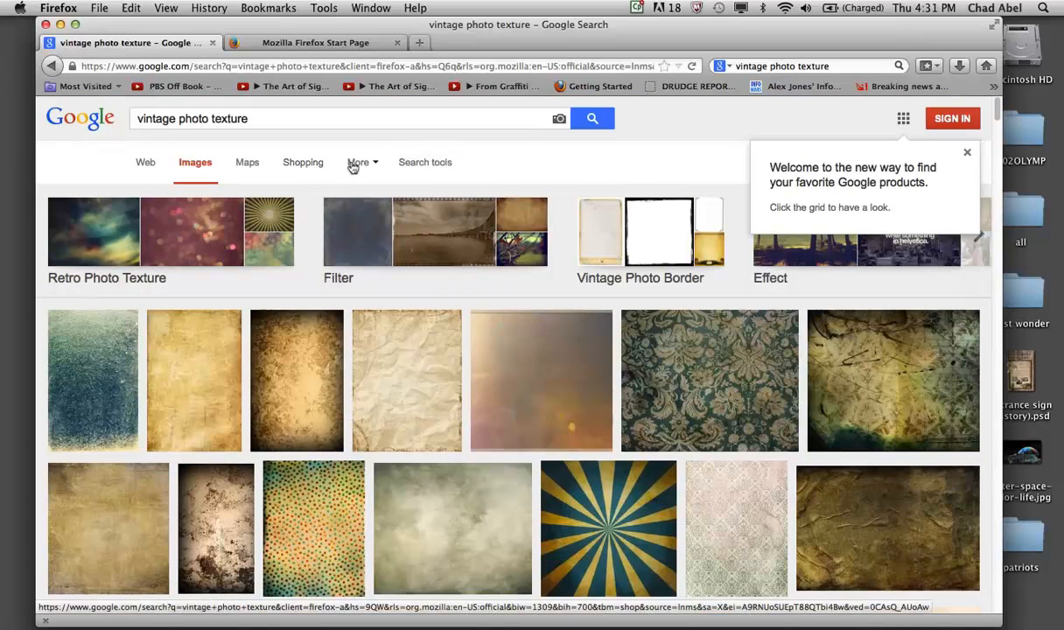
- Filter the image results to Large size only
left_click(413, 159)
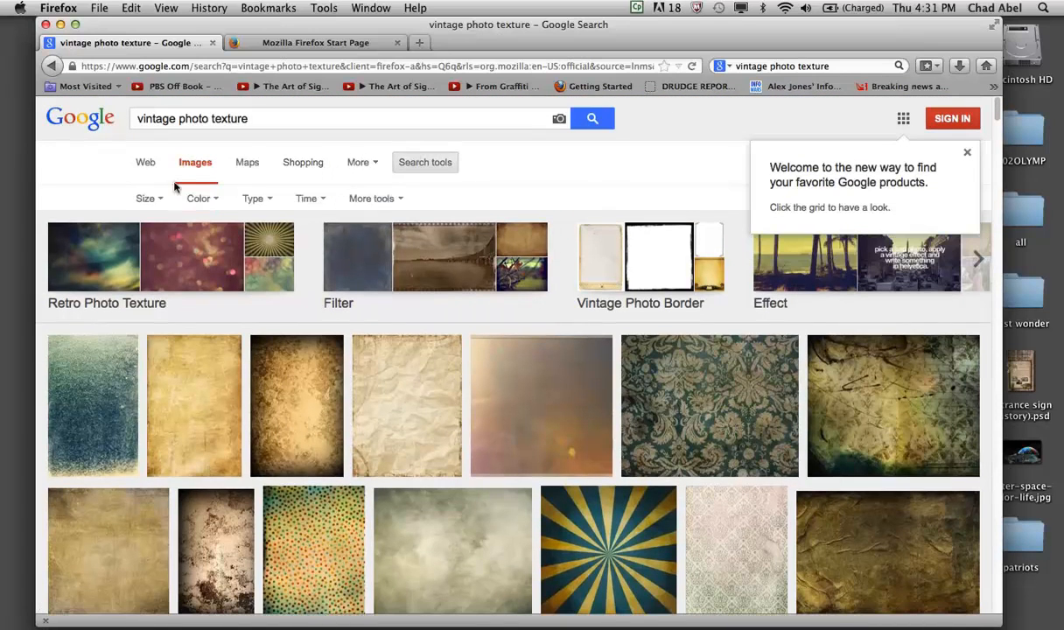
left_click(143, 195)
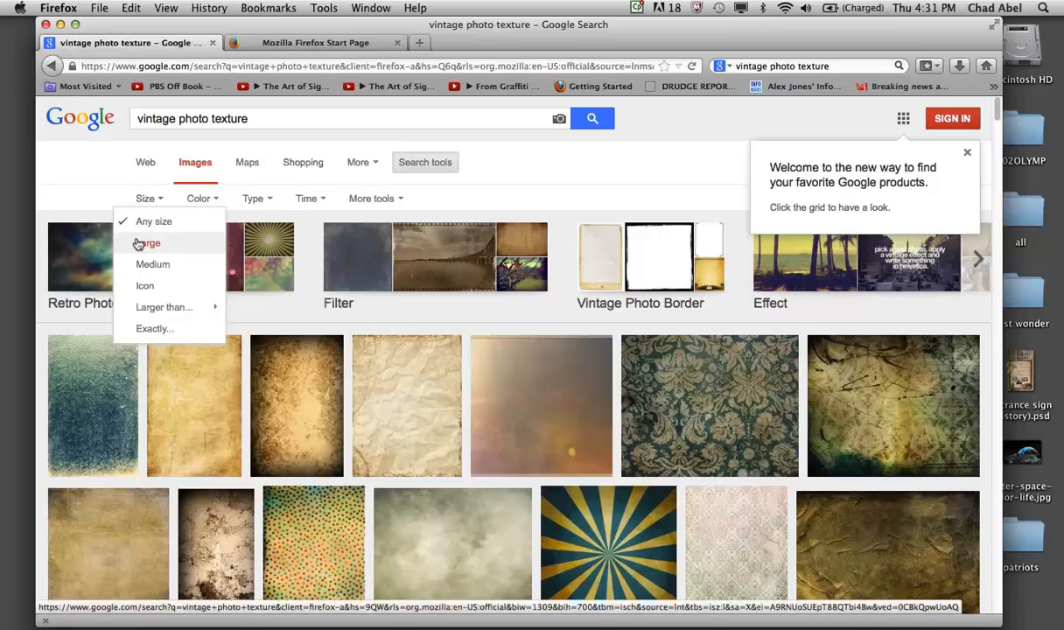
left_click(141, 243)
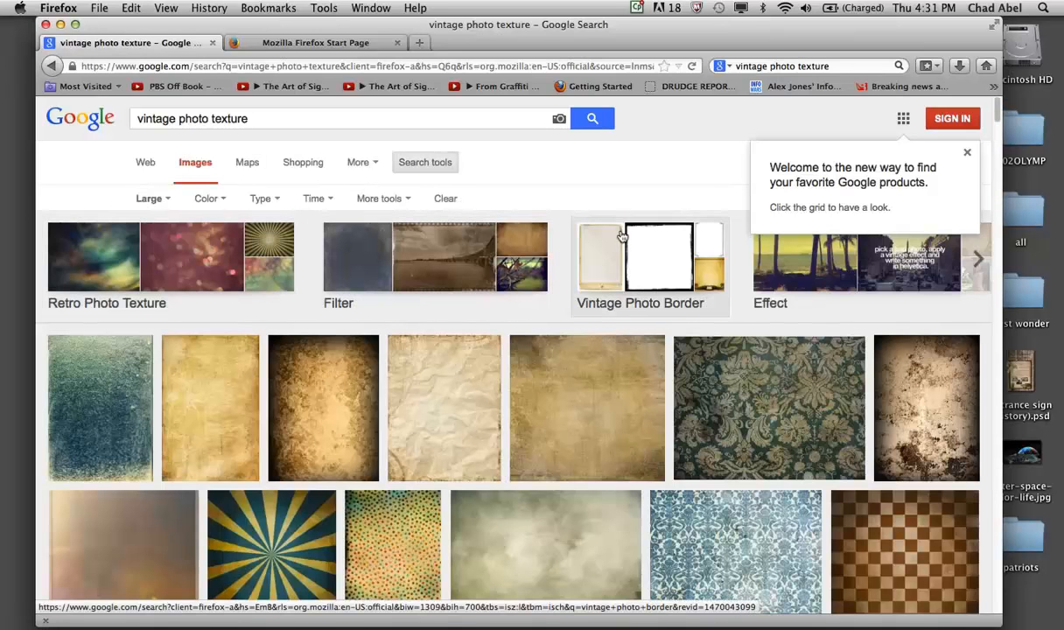
- Browse the large textures and open the preview of the cloudy grey-green 1600 × 1200 image from shadowhousecreations
scroll(578, 328, "down", 5)
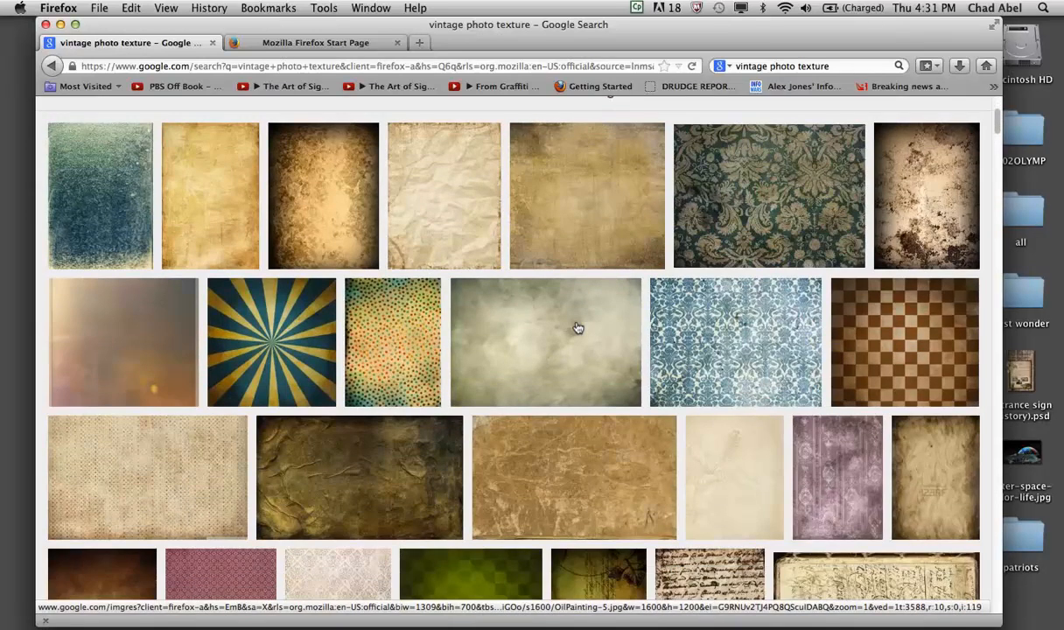
scroll(531, 327, "down", 3)
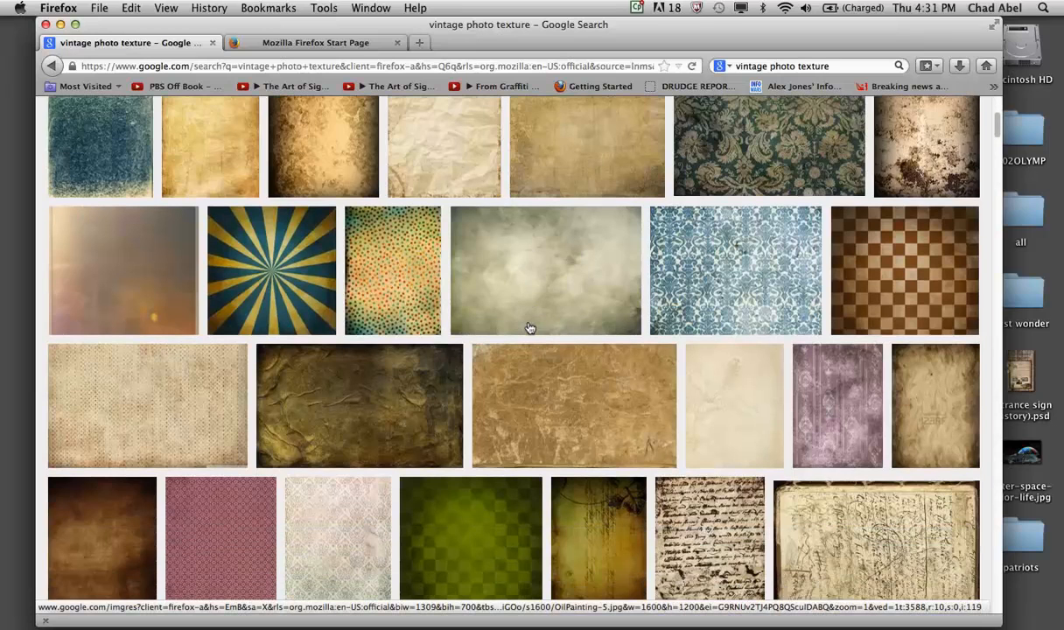
scroll(529, 328, "down", 2)
scroll(529, 329, "down", 1)
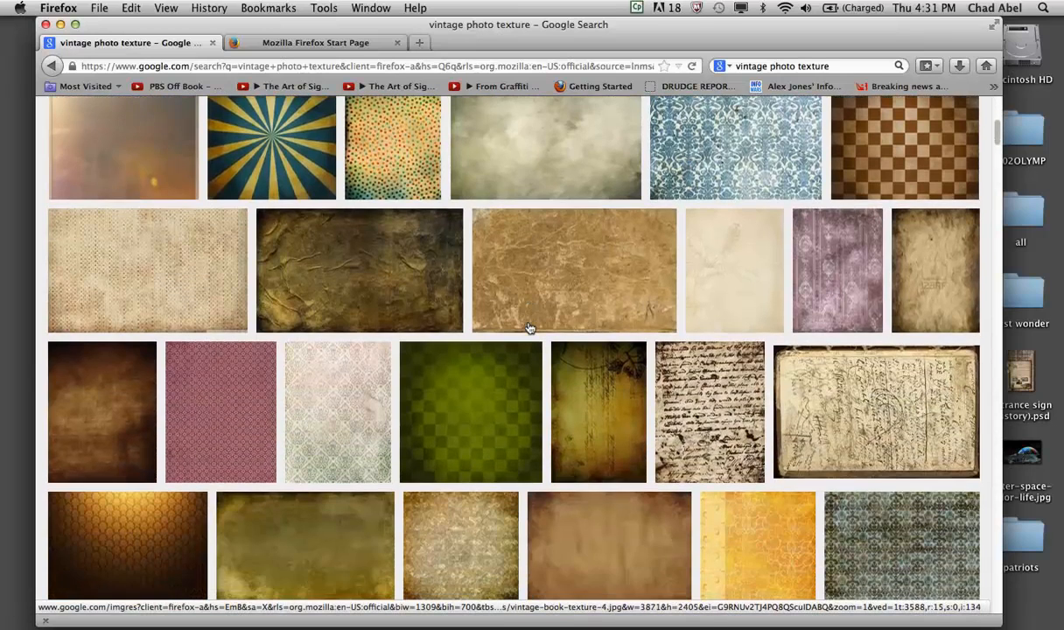
scroll(530, 328, "up", 2)
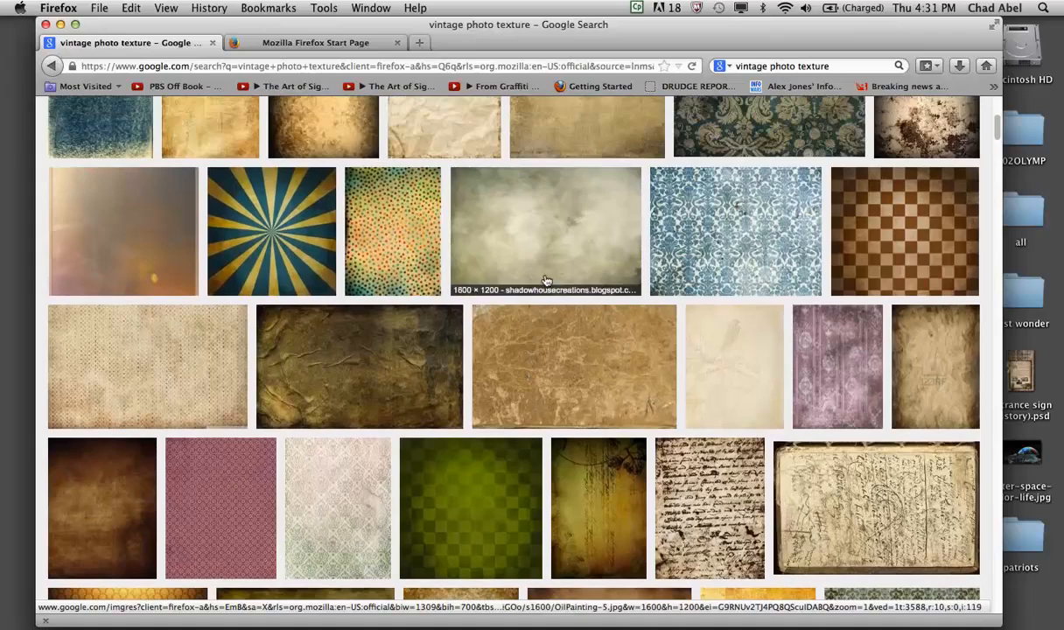
scroll(549, 356, "down", 5)
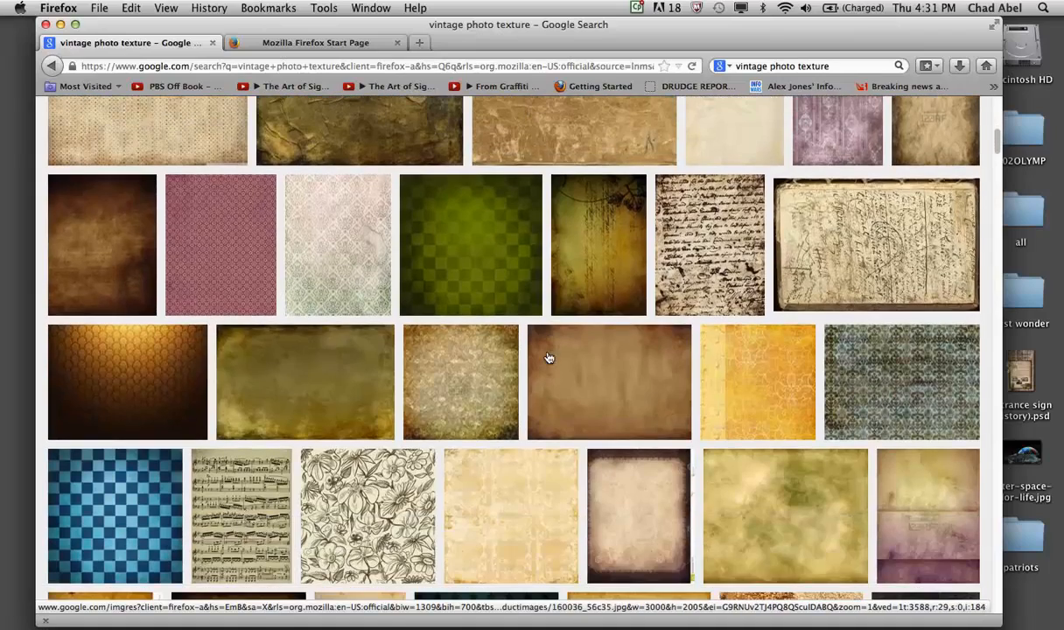
scroll(537, 461, "up", 6)
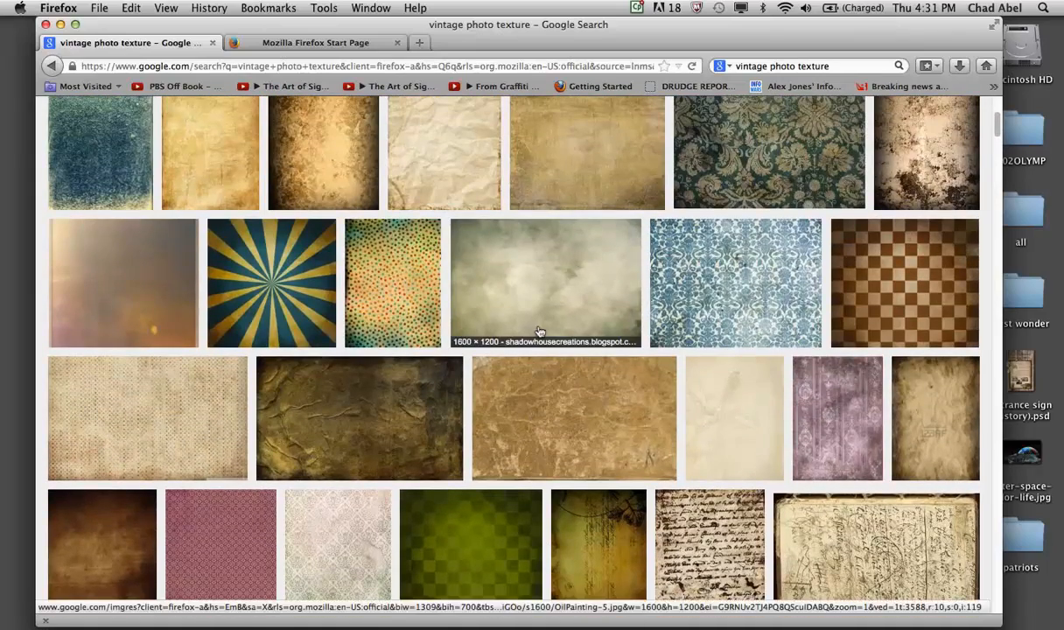
left_click(554, 300)
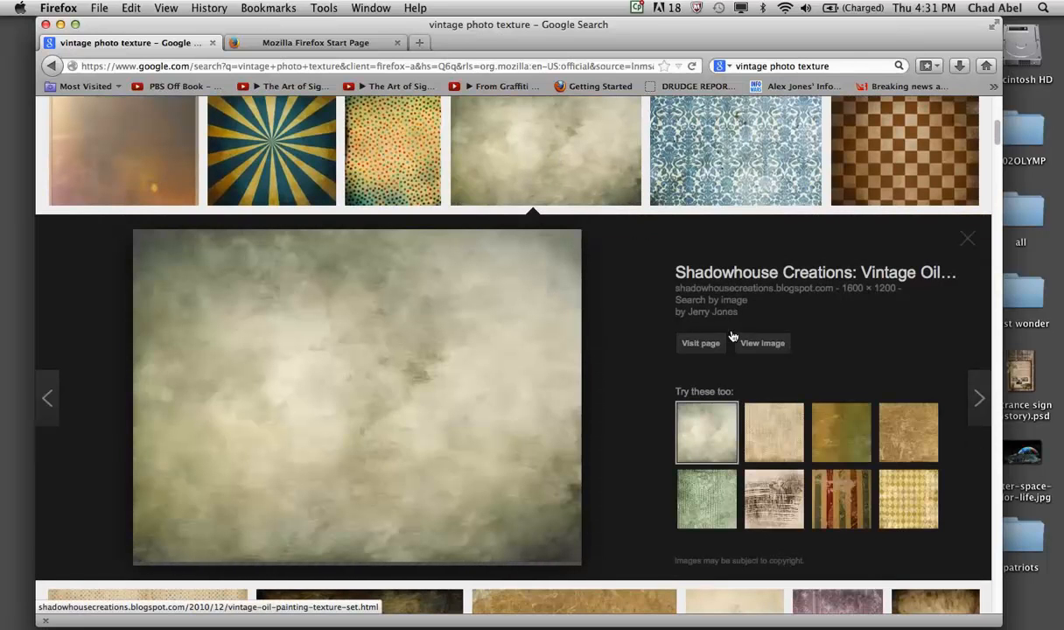
- Open the cloudy grey-green texture as a standalone image, enlarge it to actual size and save OilPainting-5.jpg to the desktop
left_click(761, 343)
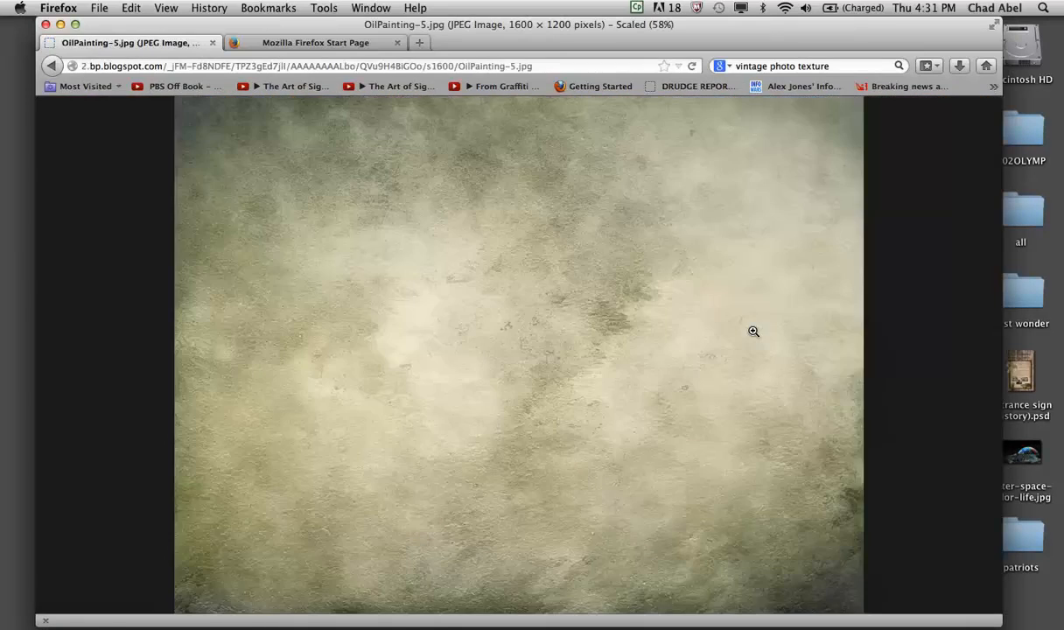
left_click(754, 331)
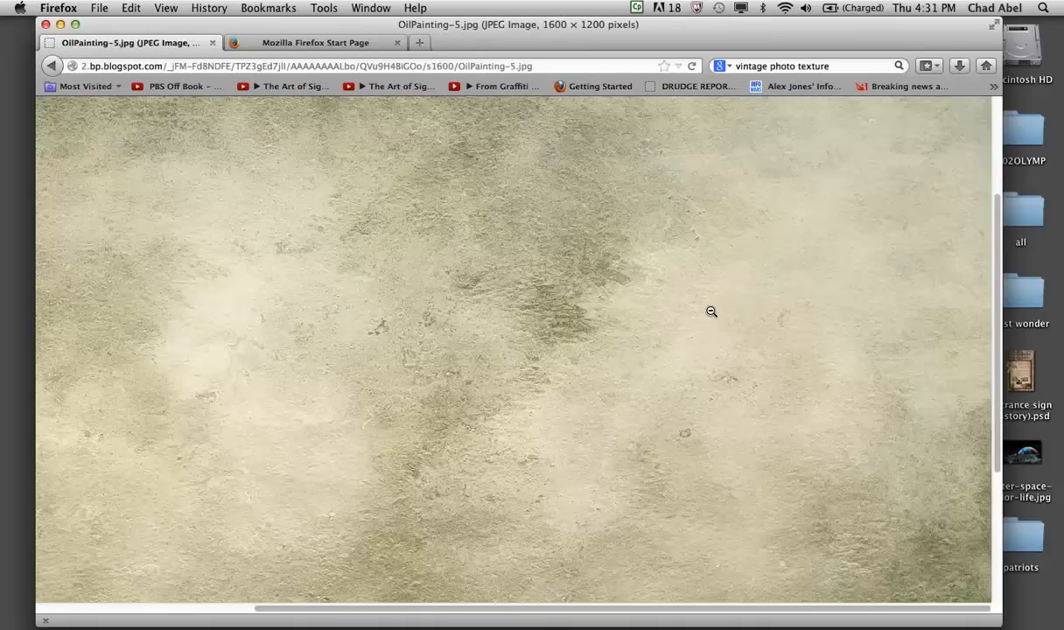
left_click_drag(710, 311, 1028, 251)
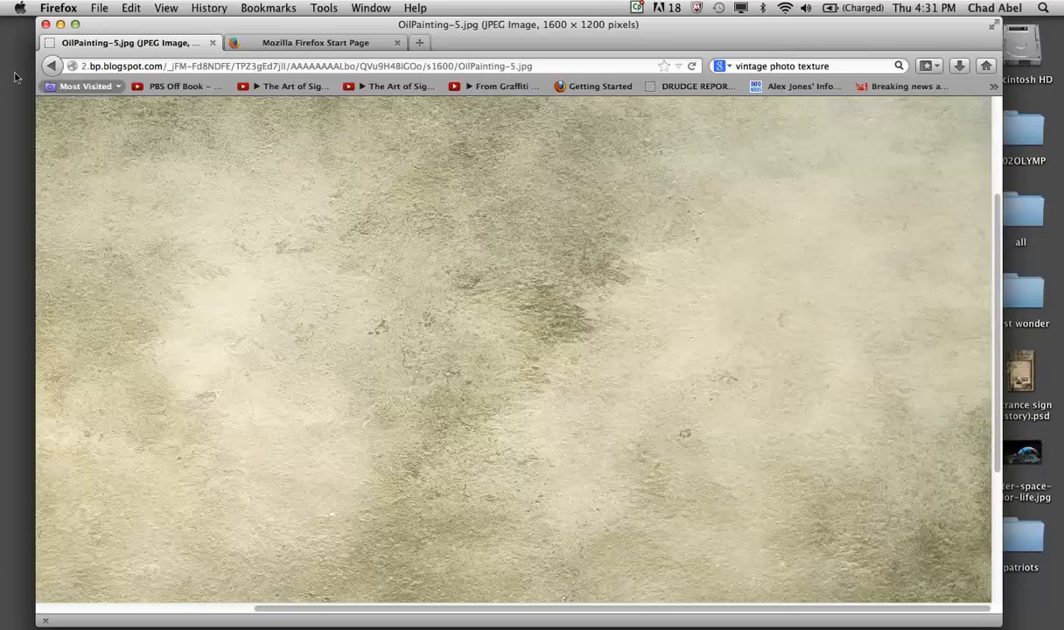
- Return to the image results and open the full image of the handwritten 4054 × 2613 book texture from texturepalace.com
left_click(50, 66)
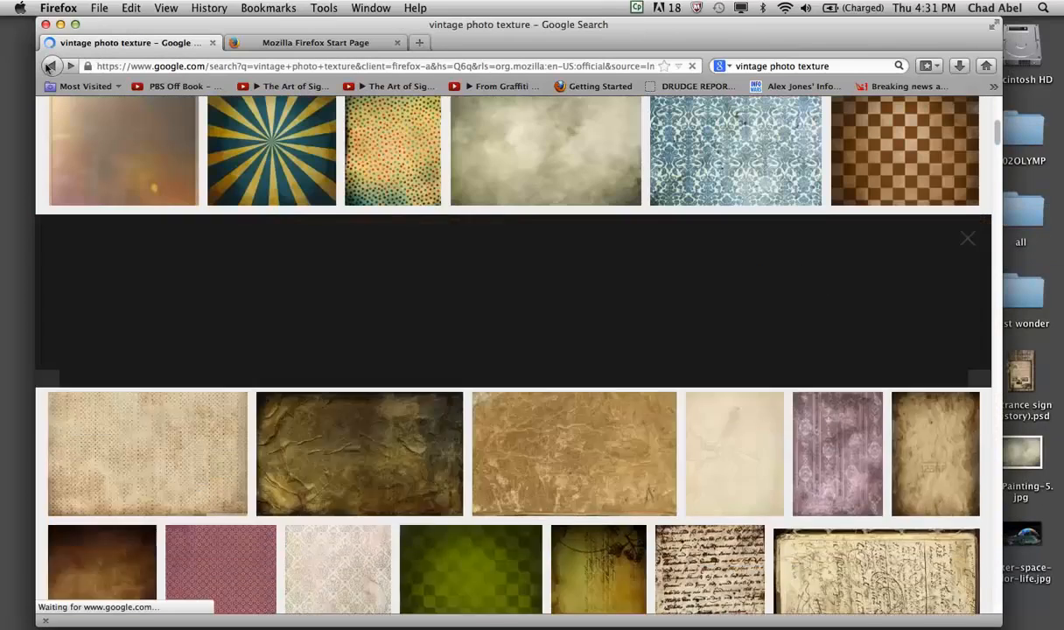
scroll(373, 319, "down", 3)
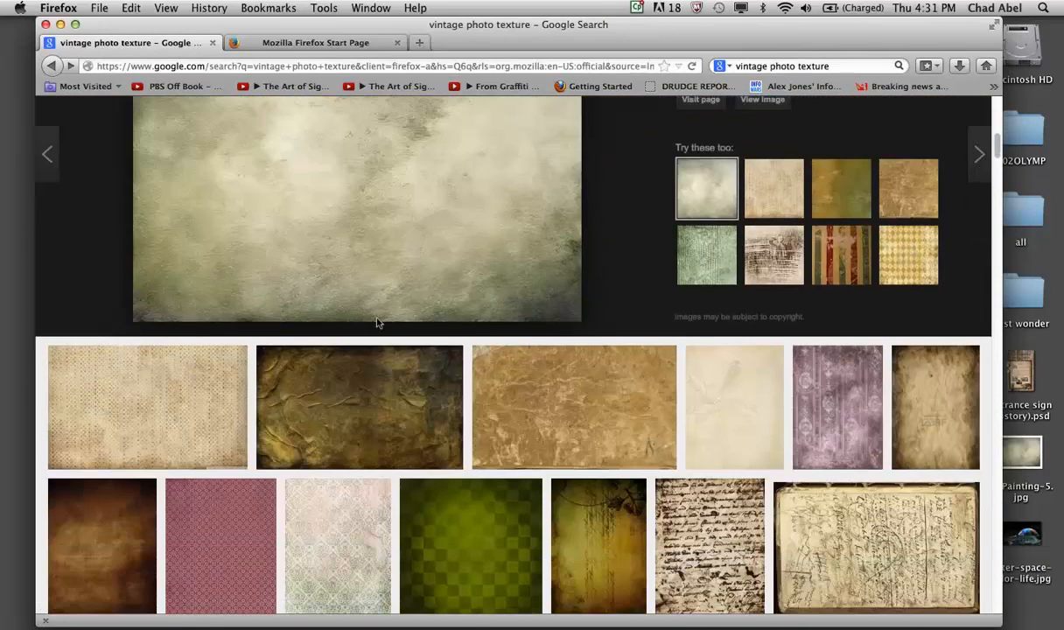
scroll(765, 292, "down", 3)
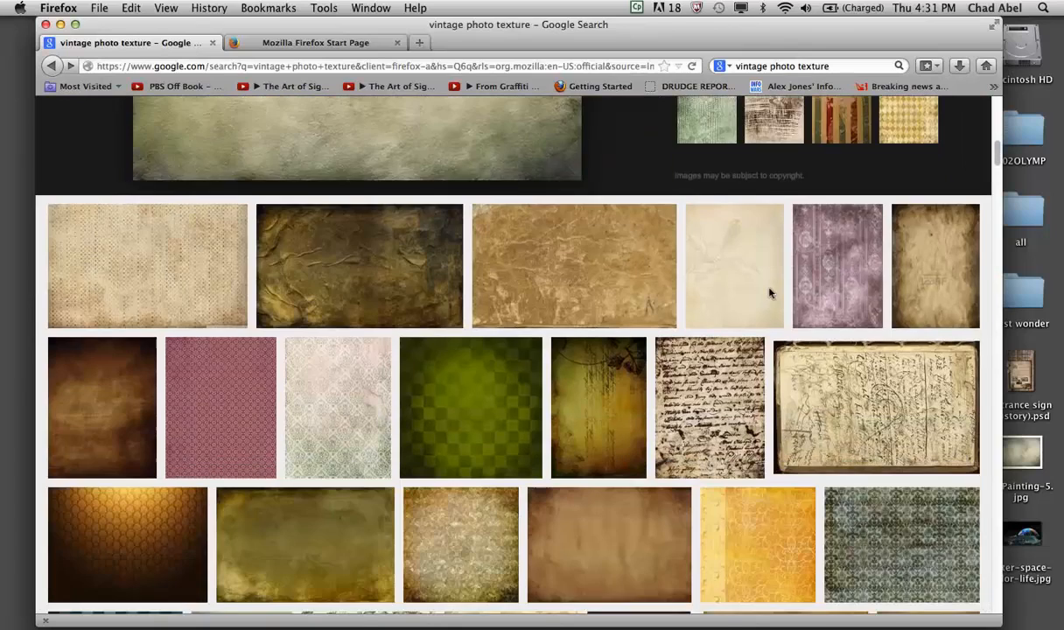
scroll(766, 291, "down", 5)
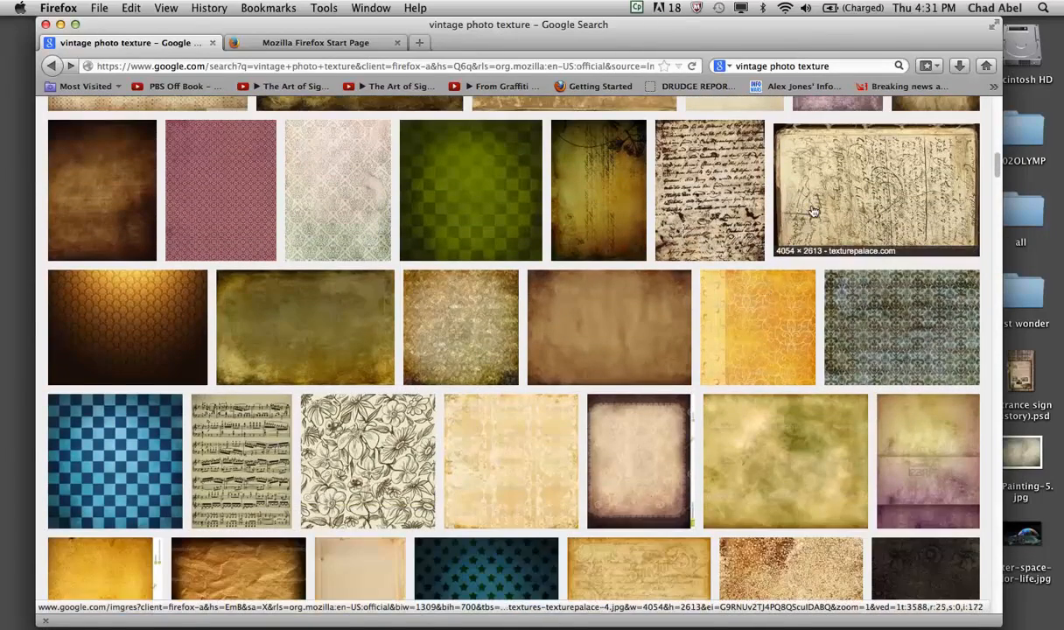
left_click(818, 213)
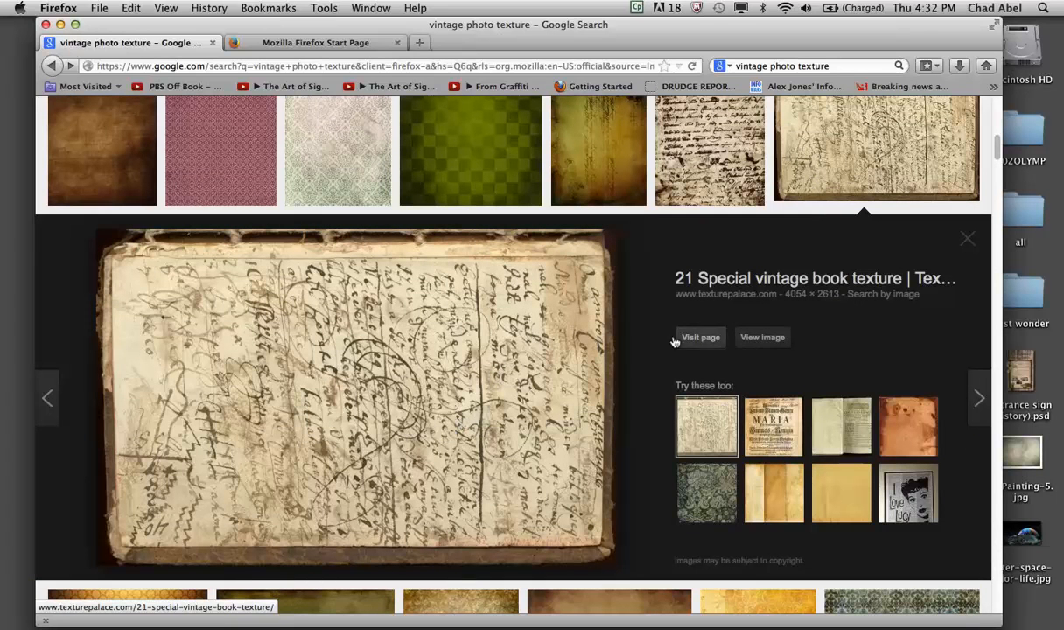
left_click(761, 337)
- Enlarge the handwritten book texture to its actual size
right_click(445, 318)
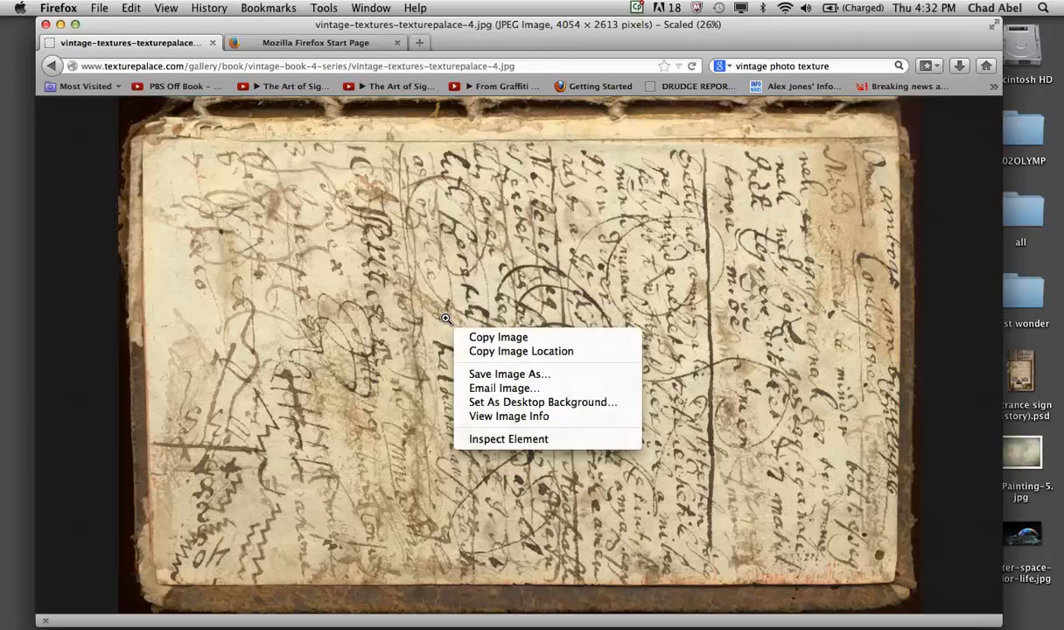
left_click(396, 299)
right_click(396, 299)
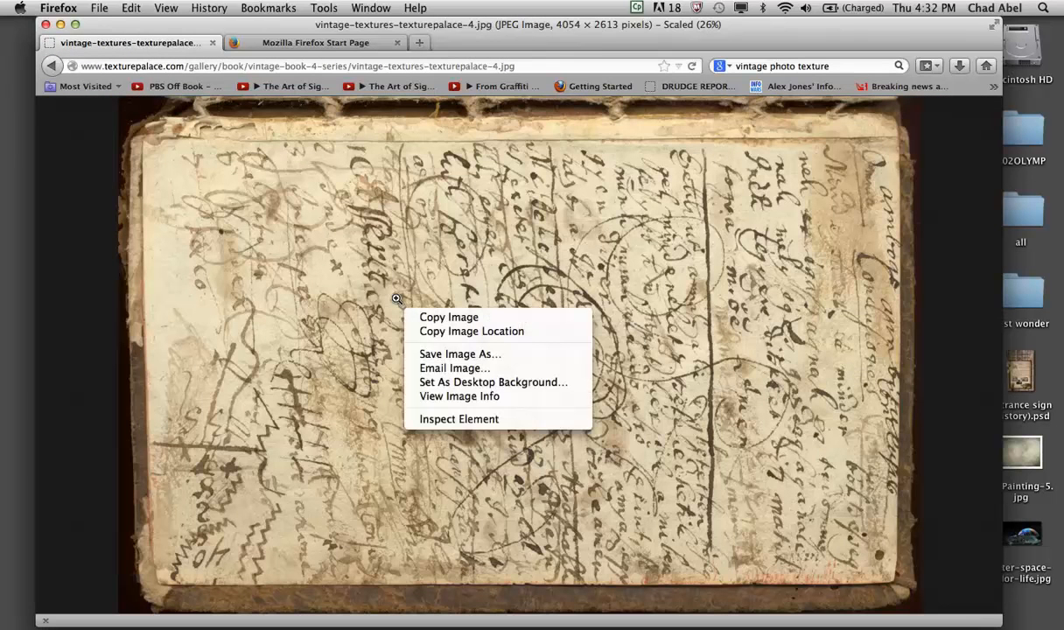
left_click(377, 253)
left_click(397, 266)
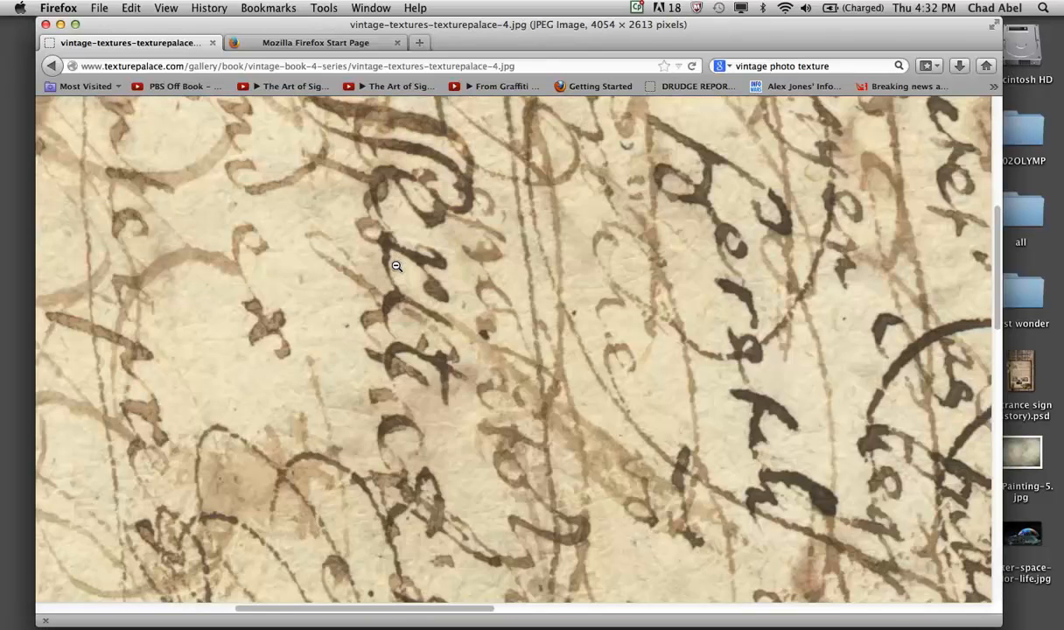
- Save the book texture to the Desktop as vintage-textures-texturepalace-4.jpg
right_click(383, 262)
left_click(570, 304)
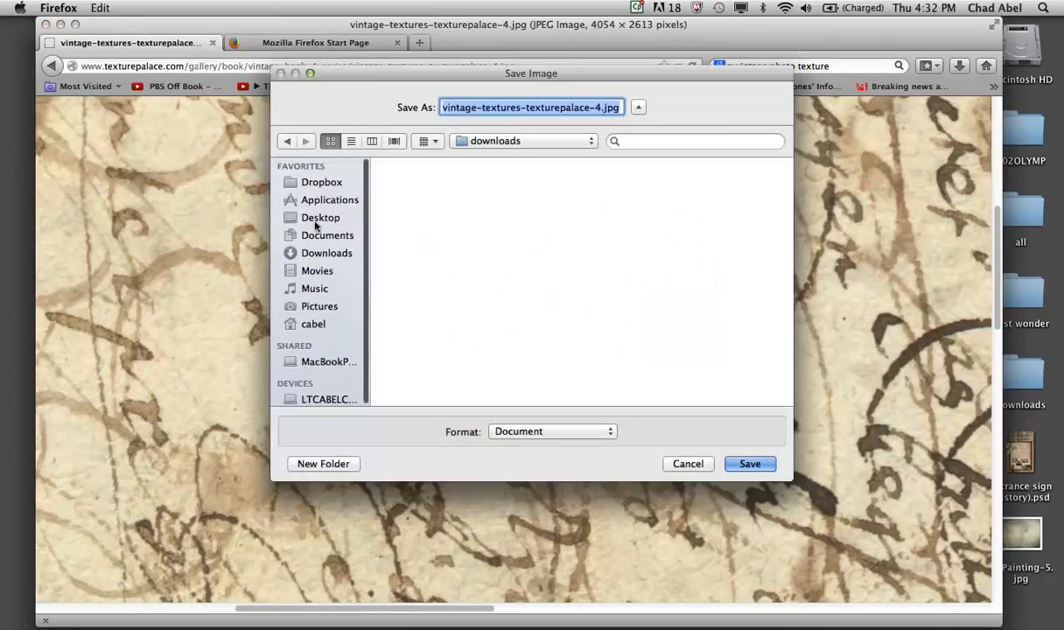
left_click(316, 217)
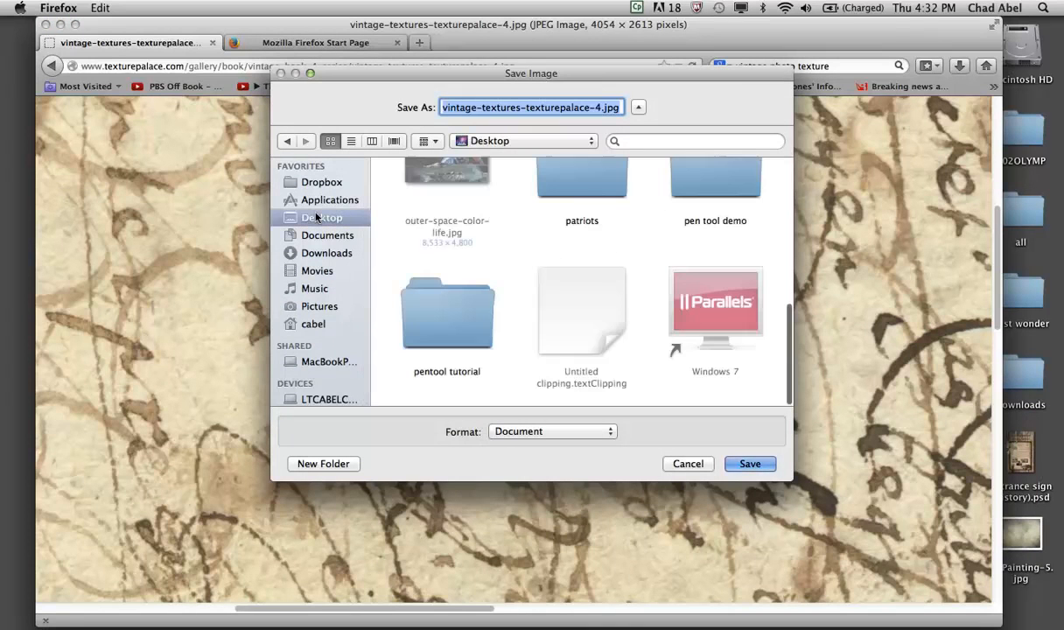
double_click(447, 317)
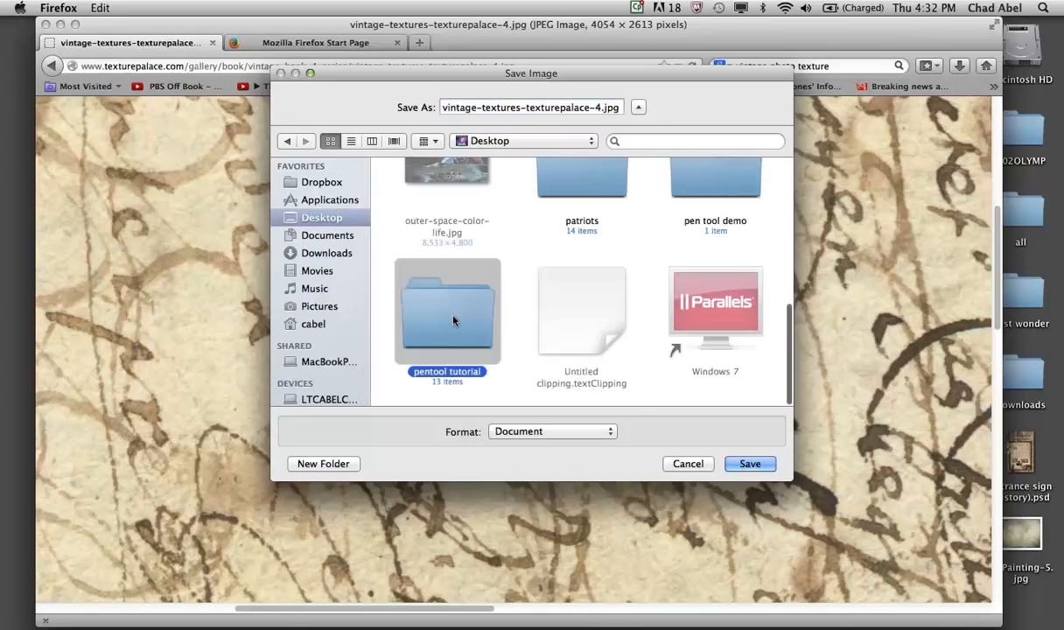
left_click(331, 217)
left_click(748, 464)
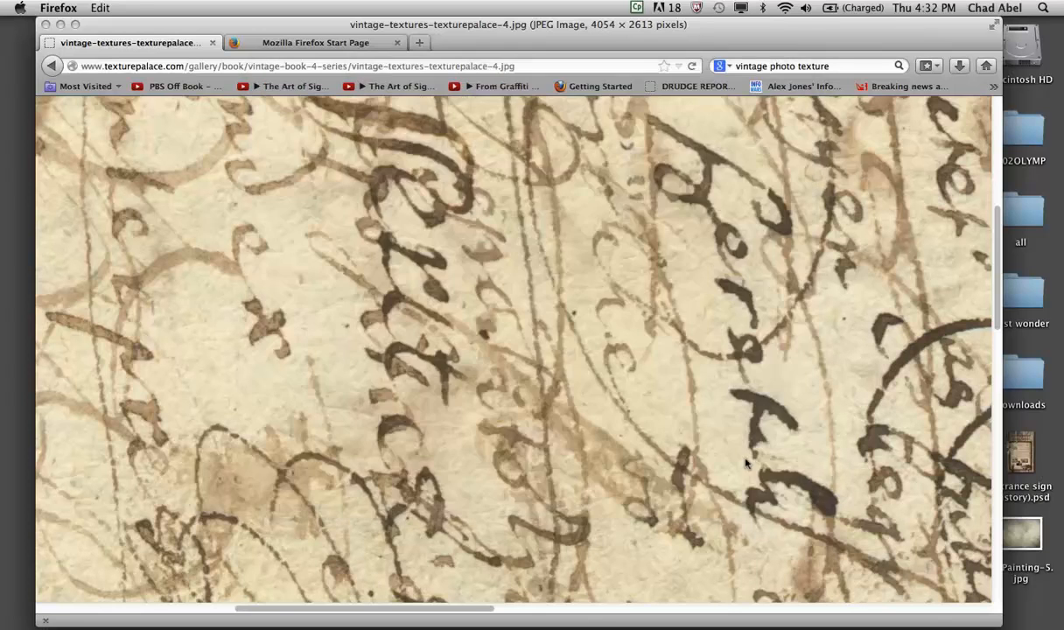
- Look through more vintage photo texture results, previewing the golden-brown swirl-patterned 1024 × 1024 image from depositphotos.com
left_click(53, 66)
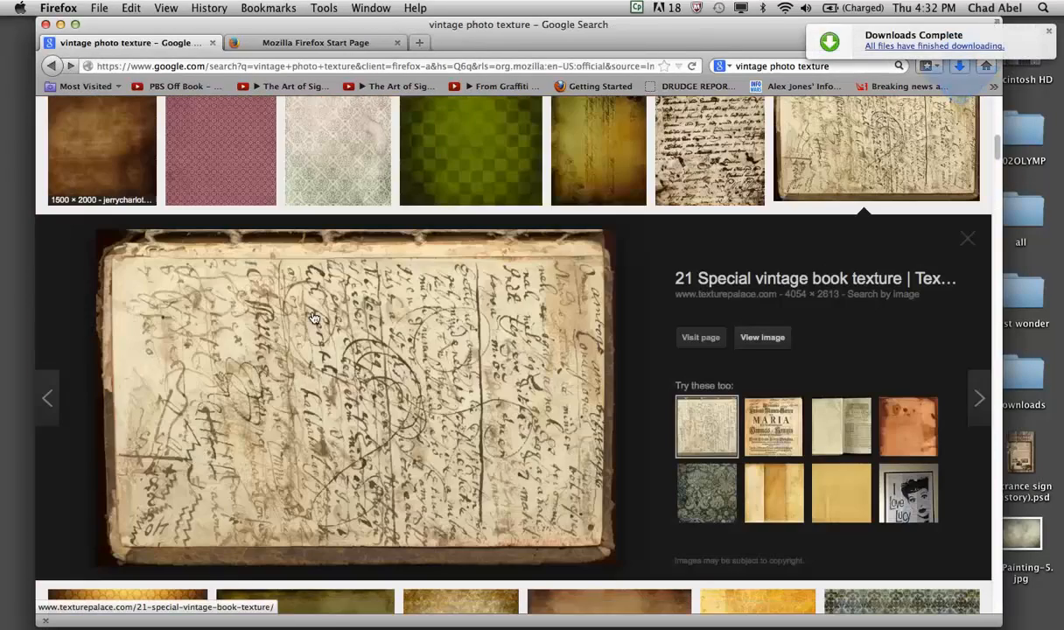
scroll(313, 316, "down", 5)
scroll(314, 316, "down", 3)
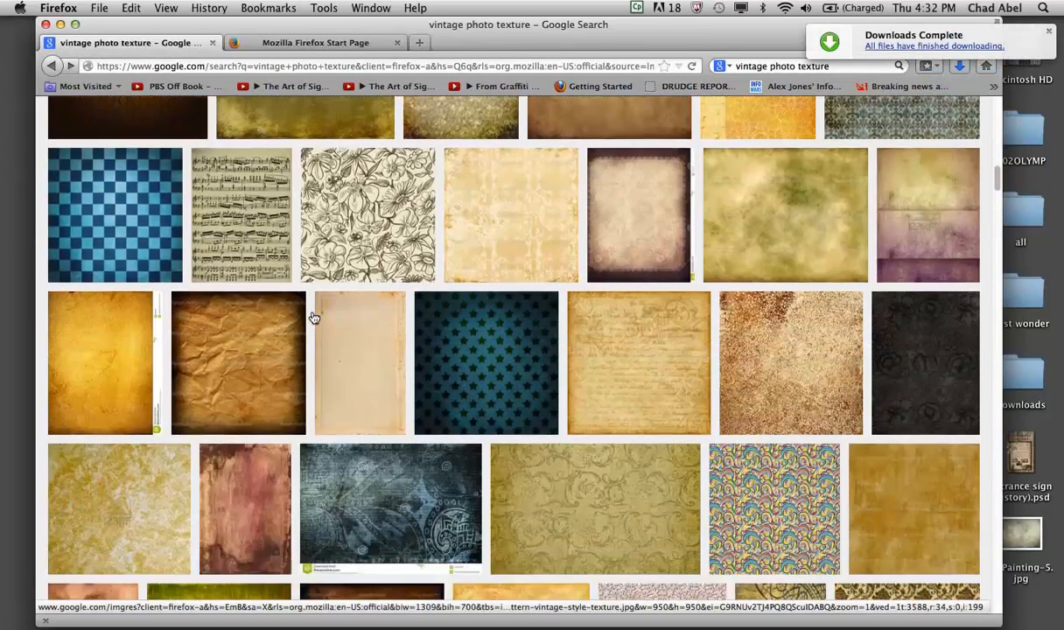
scroll(314, 316, "down", 8)
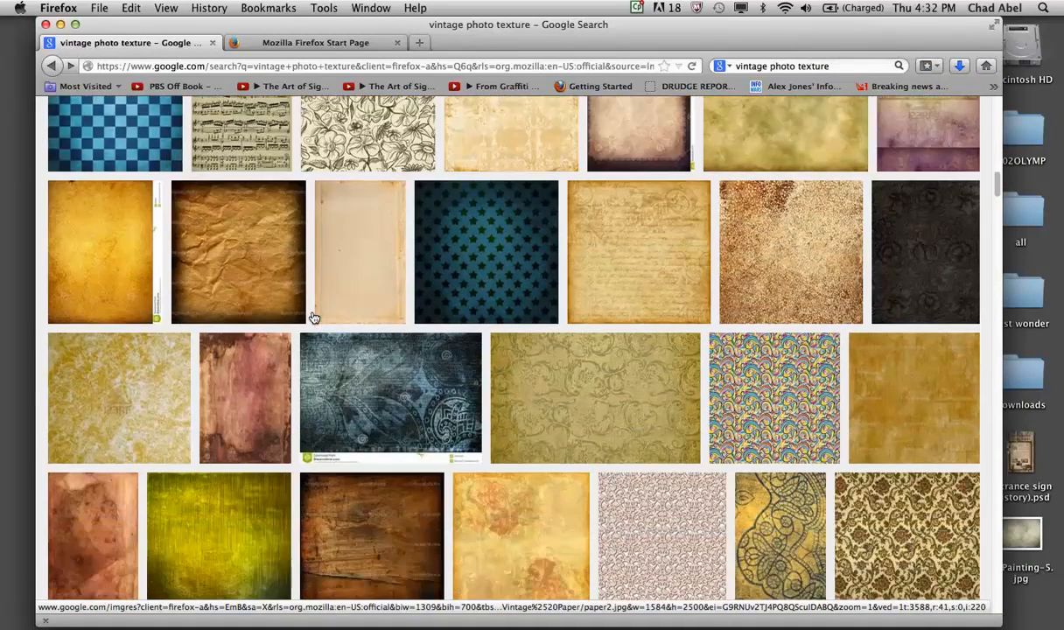
scroll(313, 316, "down", 4)
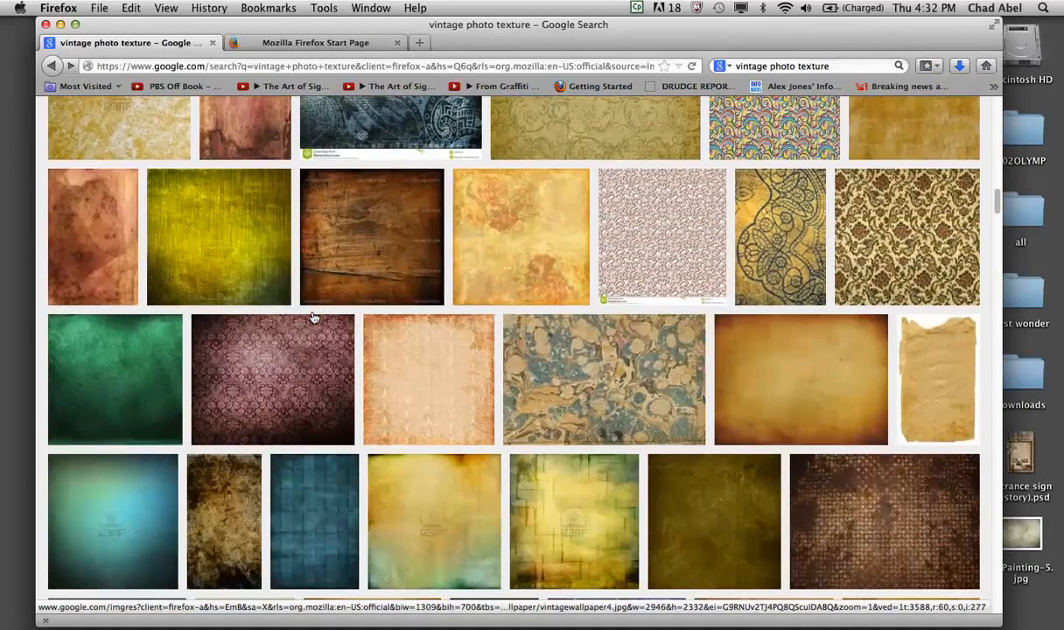
scroll(313, 317, "down", 9)
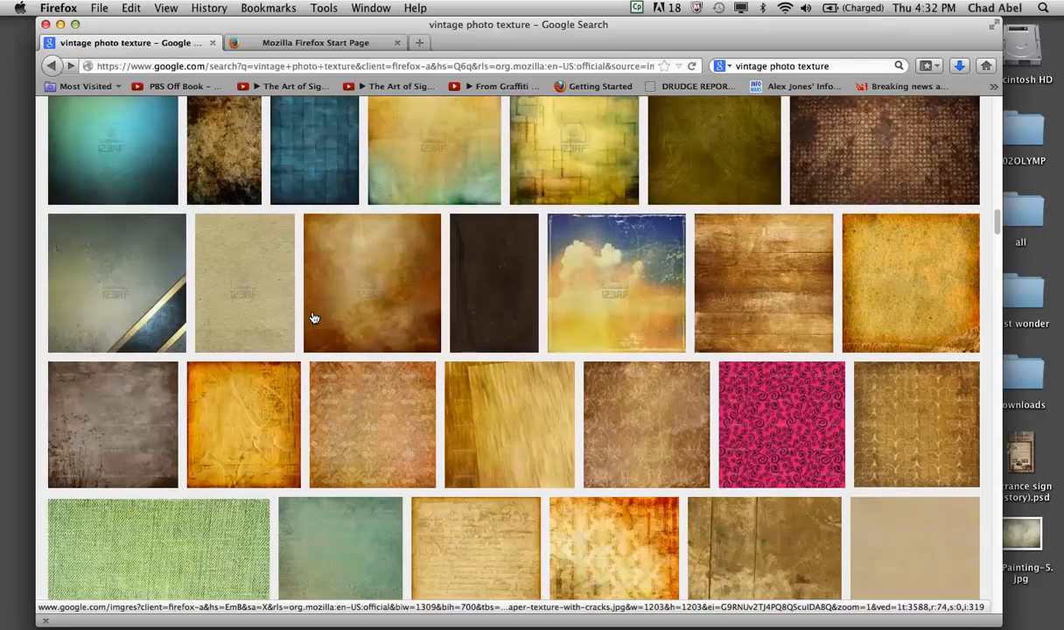
scroll(313, 317, "down", 2)
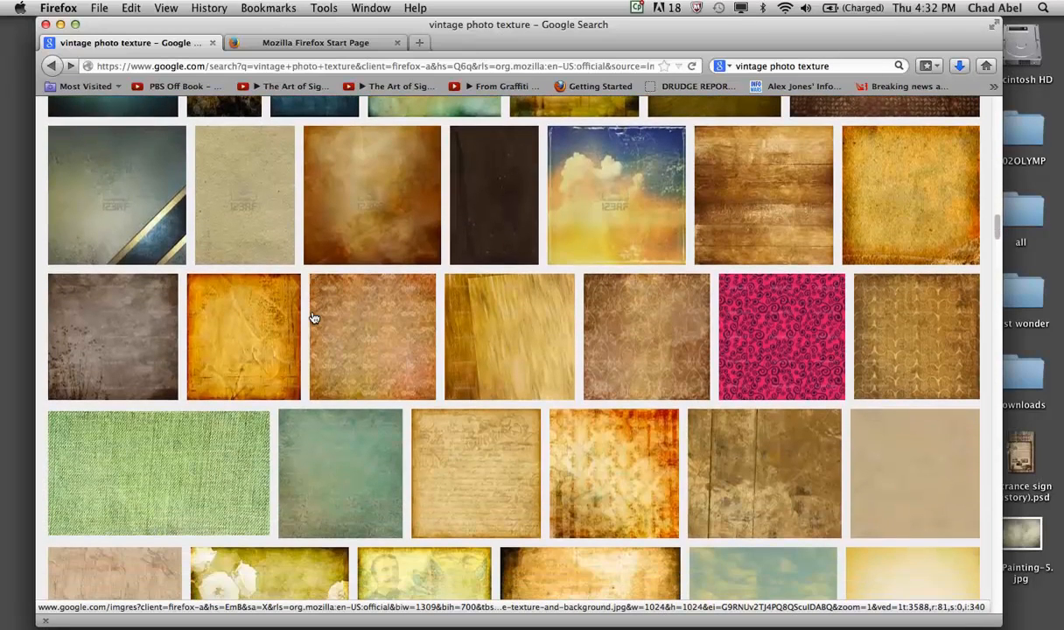
scroll(314, 317, "down", 3)
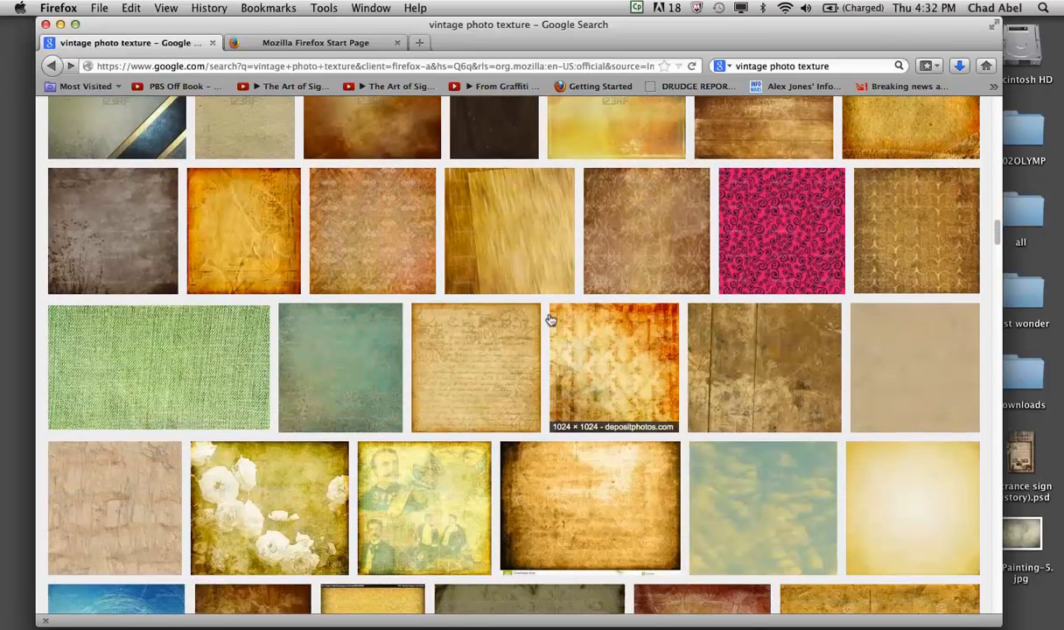
scroll(483, 368, "down", 4)
scroll(482, 368, "up", 2)
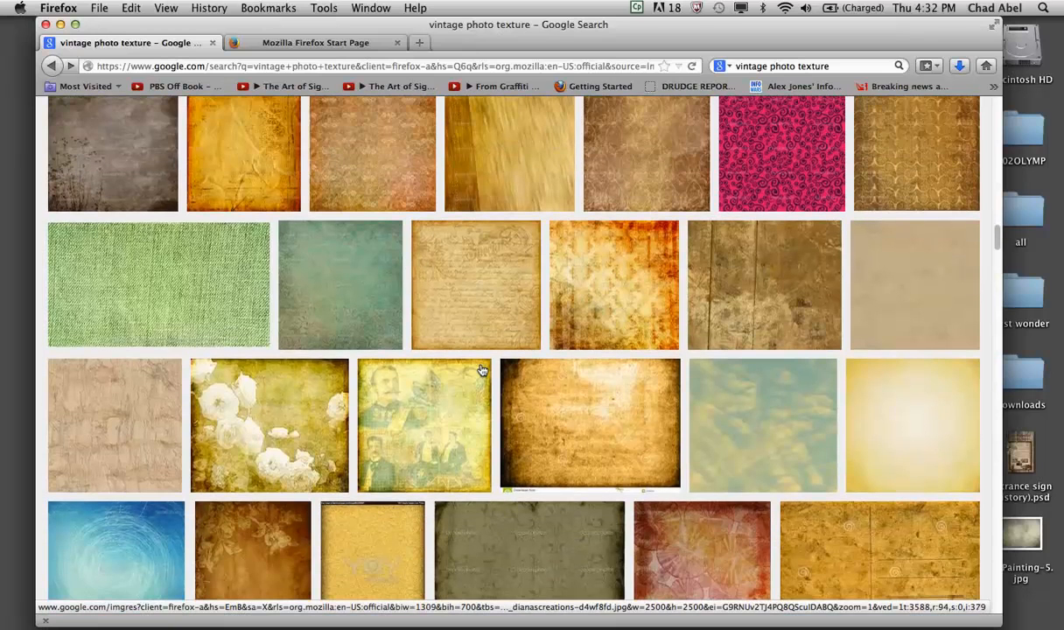
scroll(482, 371, "up", 1)
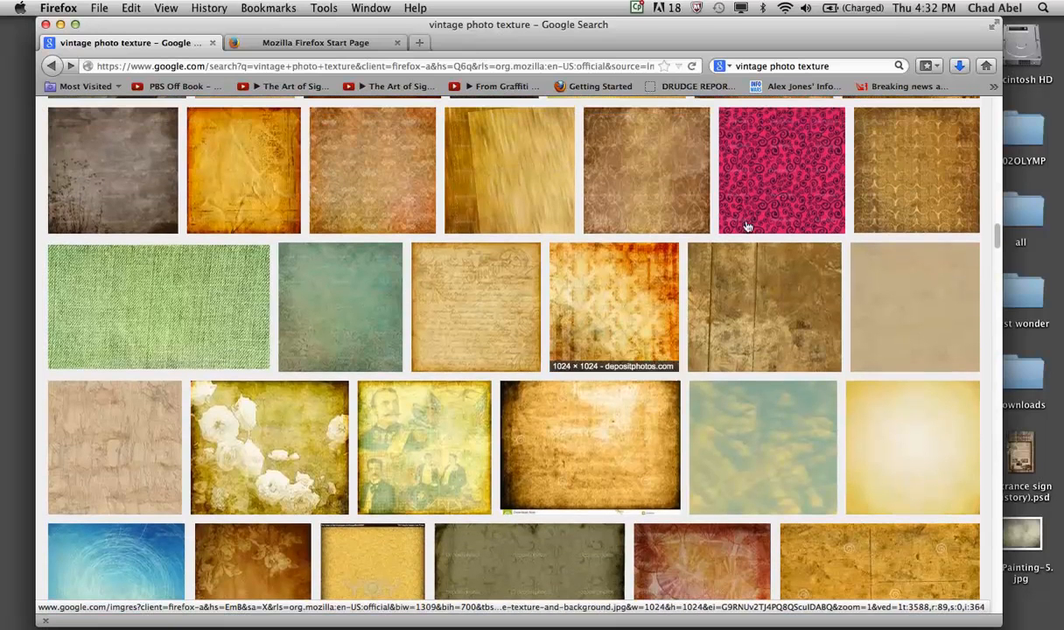
left_click(857, 172)
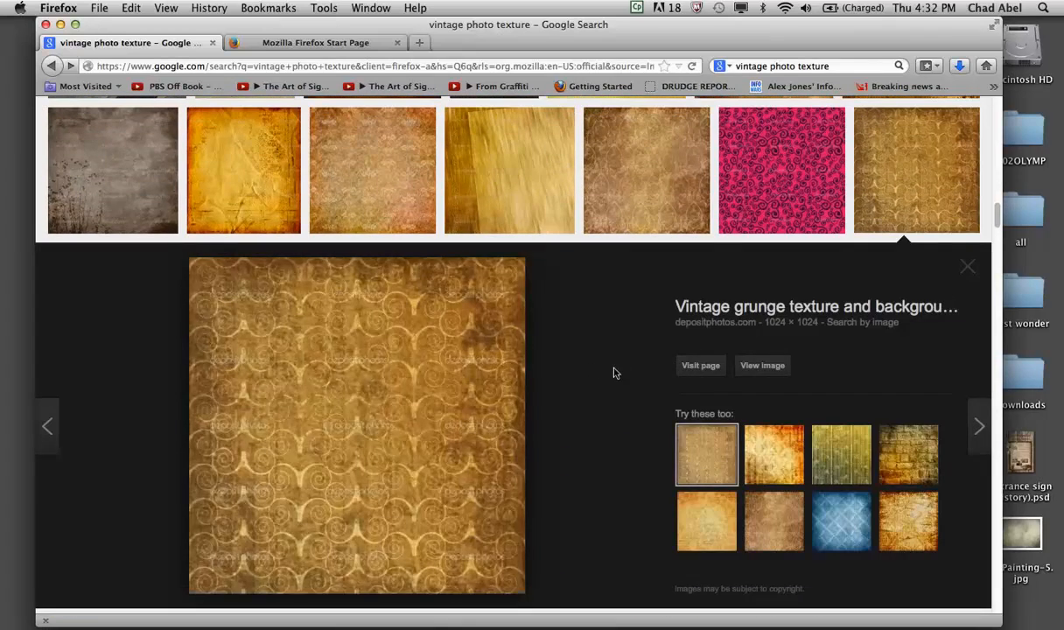
scroll(470, 369, "down", 10)
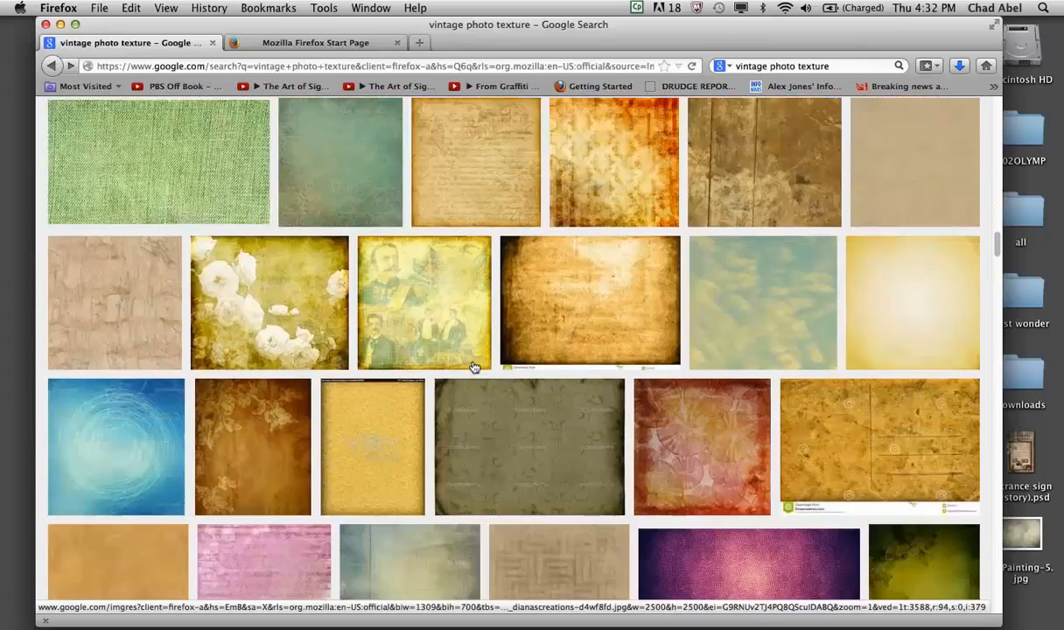
scroll(480, 369, "down", 5)
scroll(476, 369, "up", 2)
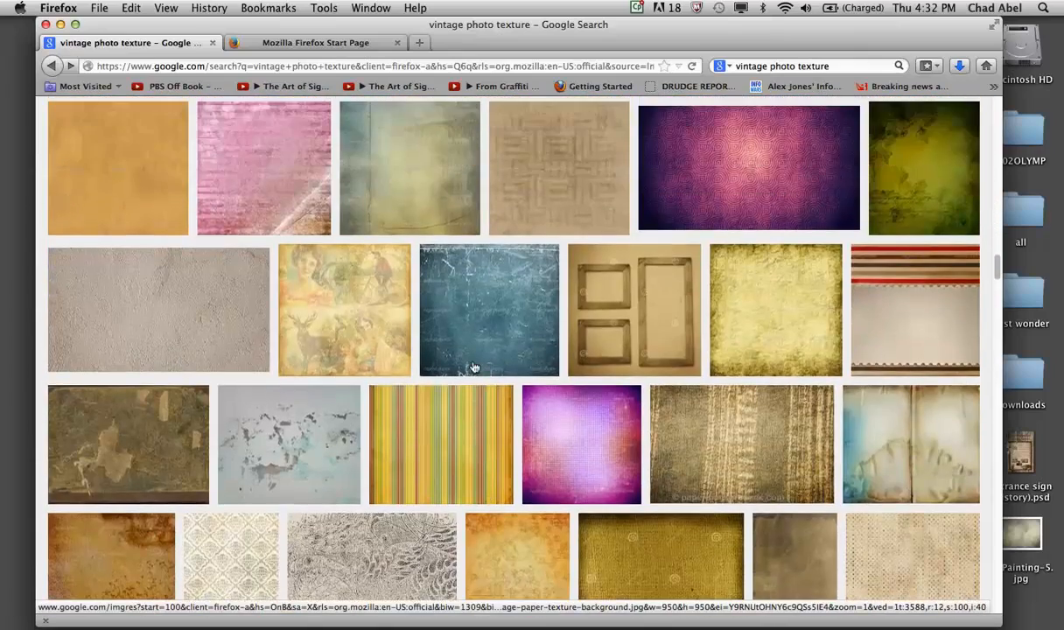
scroll(473, 367, "down", 8)
- Change the image search to "parchment texture", keeping the Large size filter
scroll(472, 367, "up", 20)
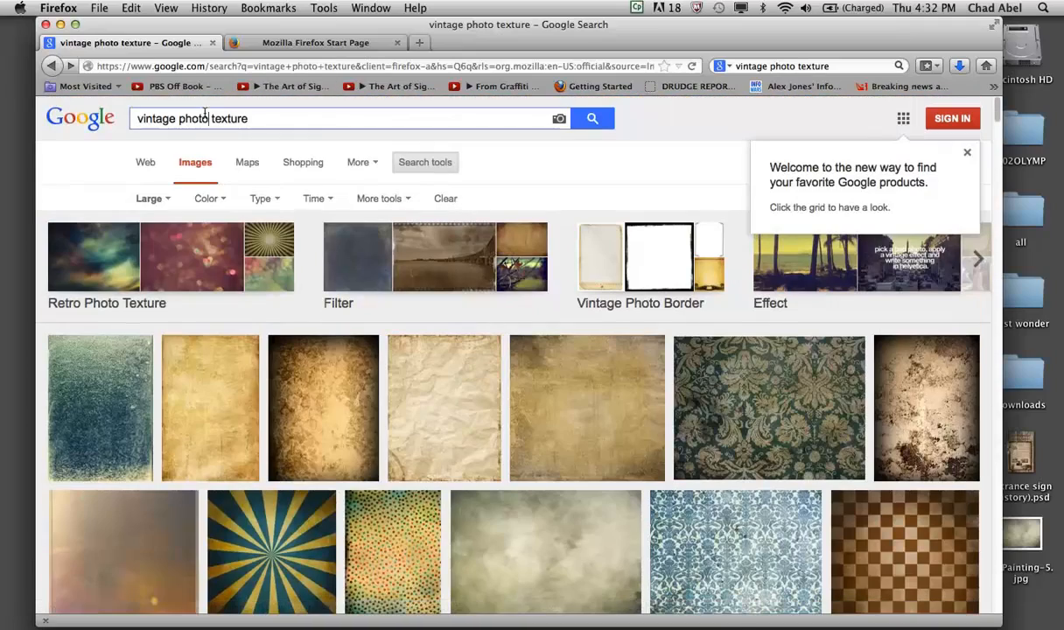
left_click_drag(210, 109, 132, 105)
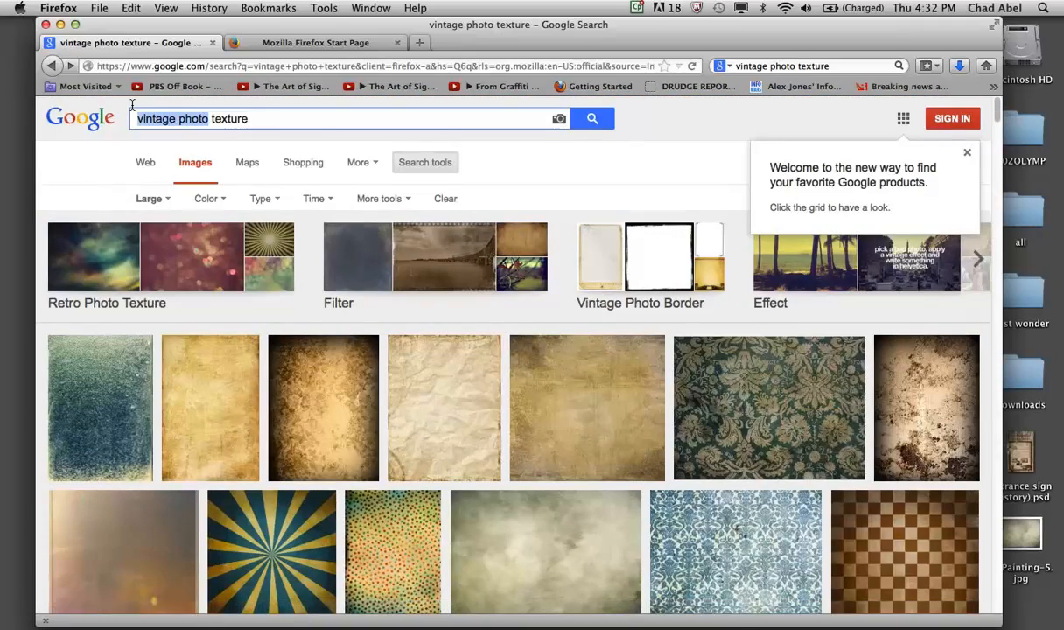
type("parh")
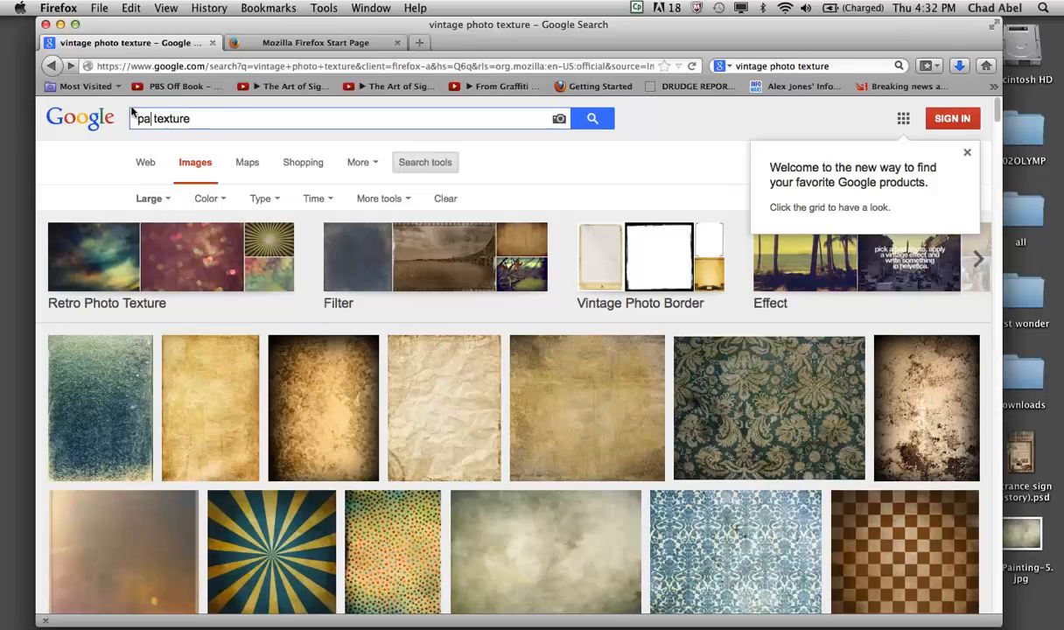
type("chment")
key("Return")
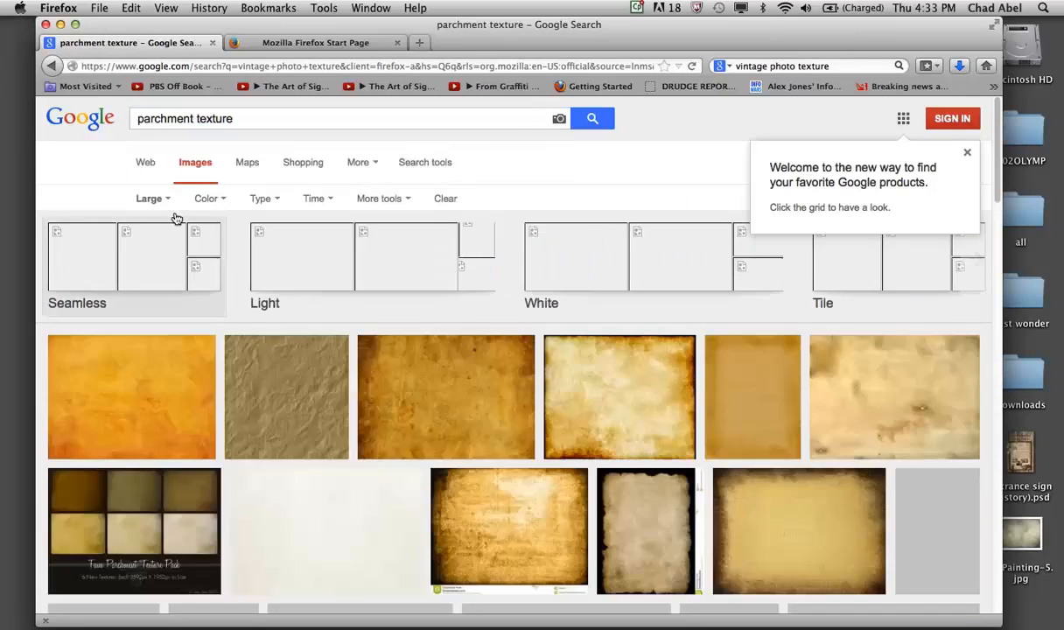
- Browse the parchment results and open the full image of the worn 4250 × 3500 parchment with dark edges from myfreetextures.com
scroll(227, 309, "down", 3)
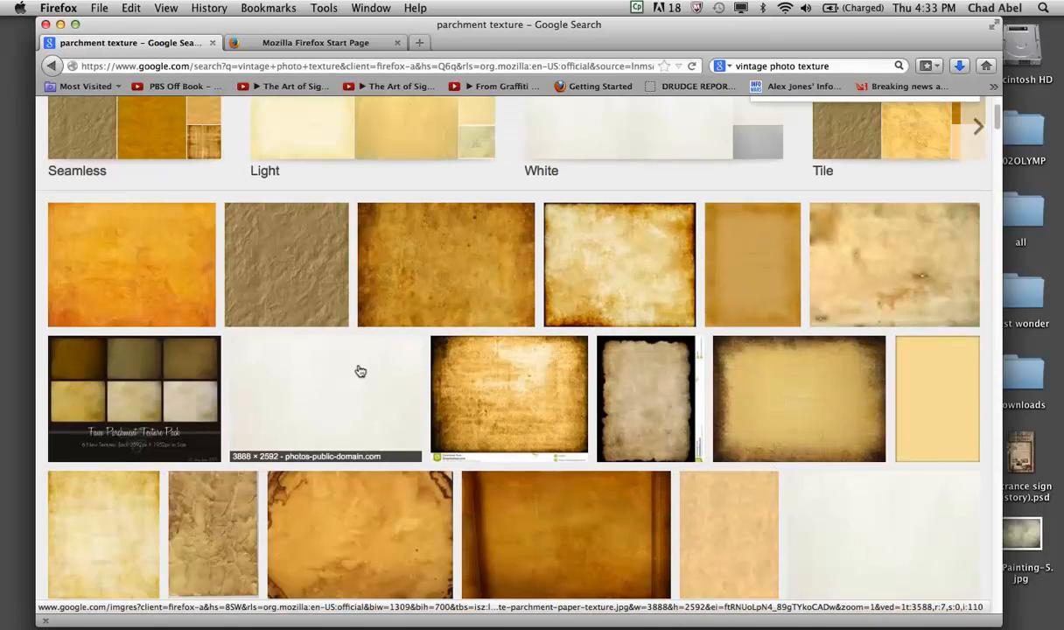
scroll(360, 372, "down", 2)
left_click(576, 228)
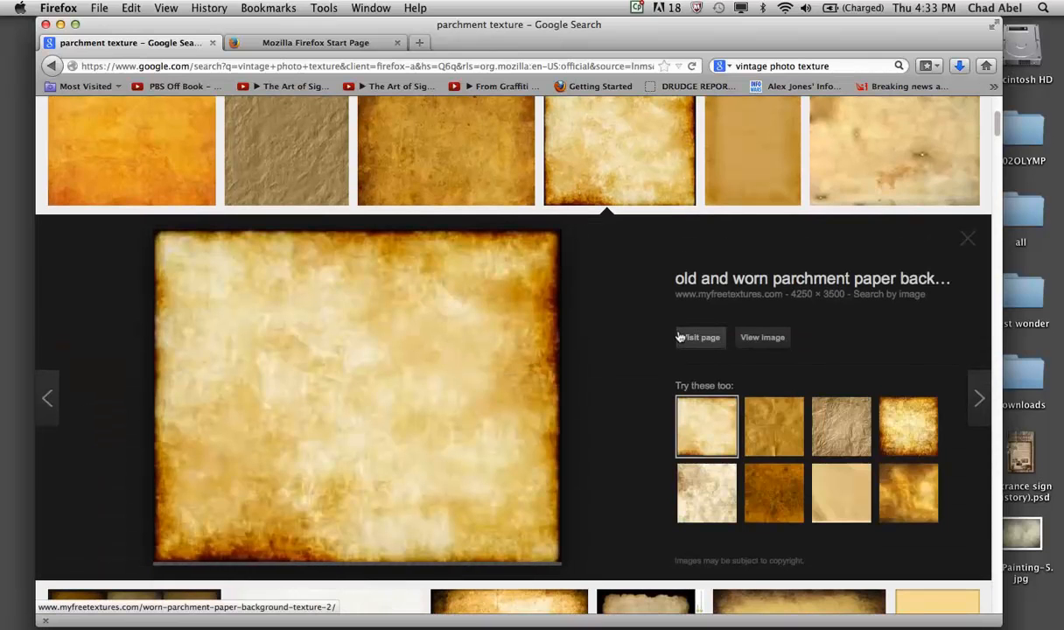
left_click(757, 337)
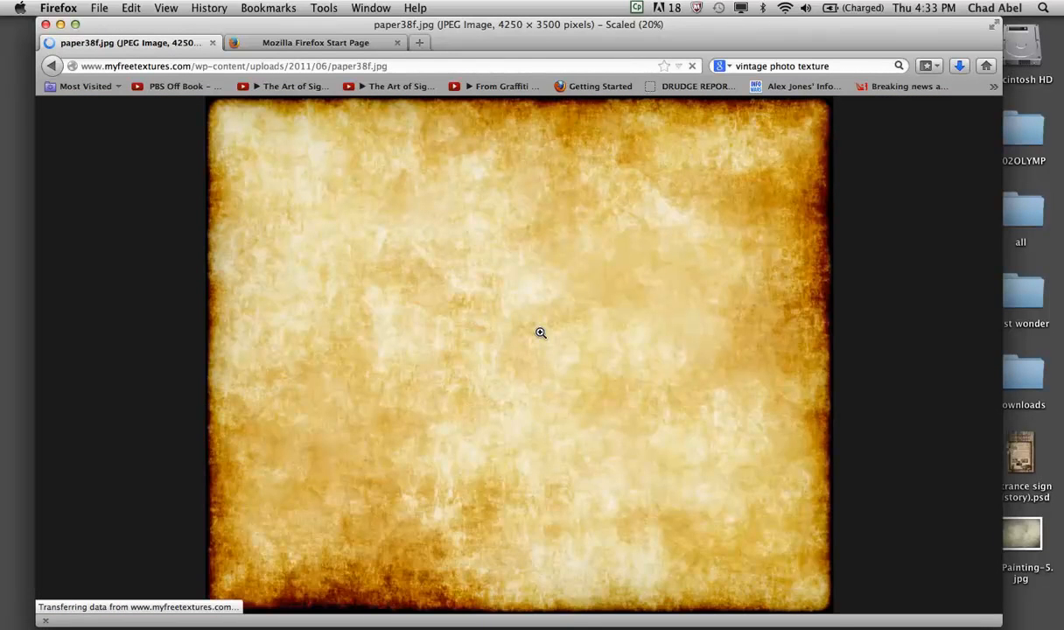
- Save the full-size parchment image to the Desktop as paper38f.jpg
left_click(540, 332)
right_click(540, 333)
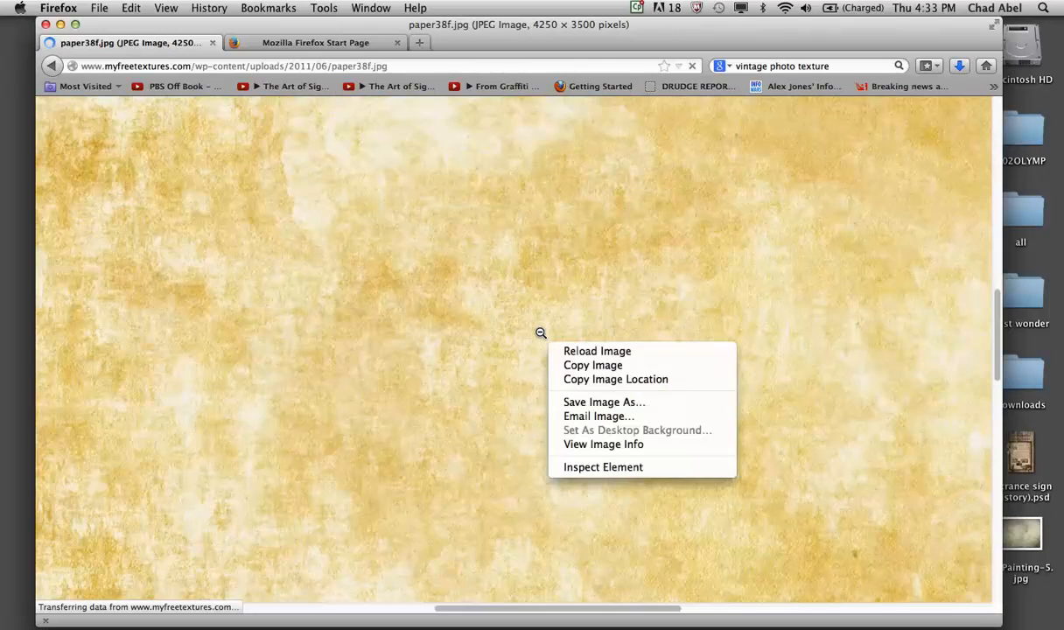
left_click(595, 403)
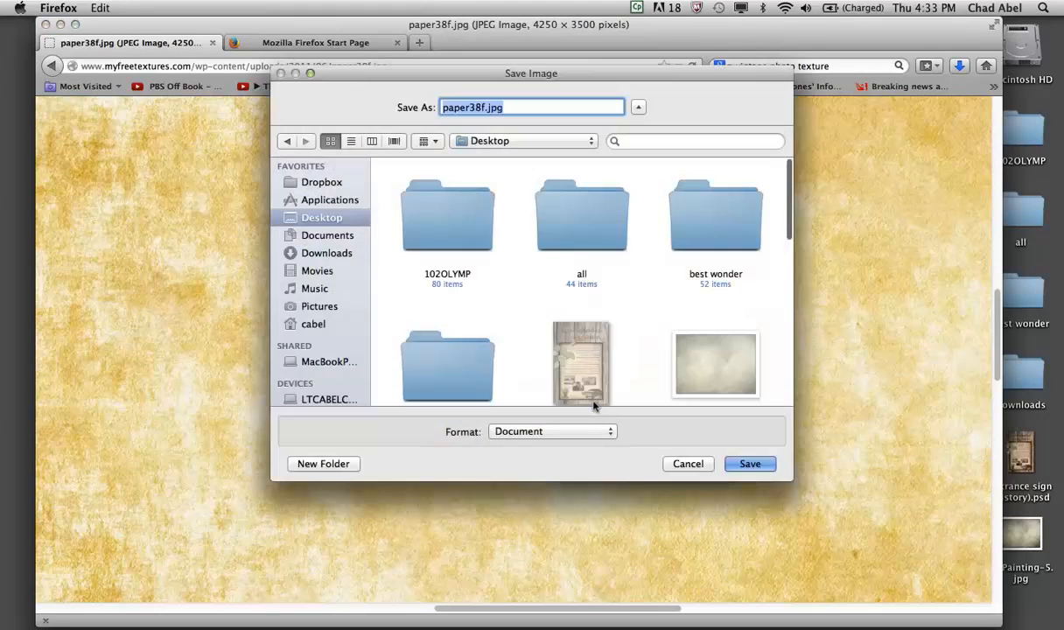
left_click(750, 463)
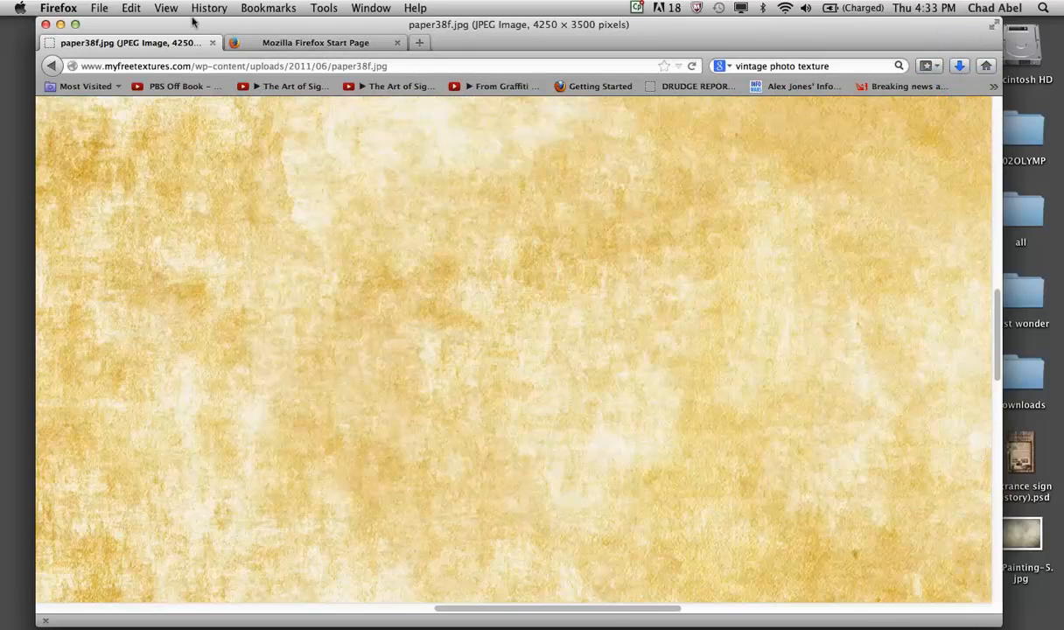
- Minimize the browser and the Captivate trial window, and switch to the protester.psd document in Photoshop
left_click(61, 24)
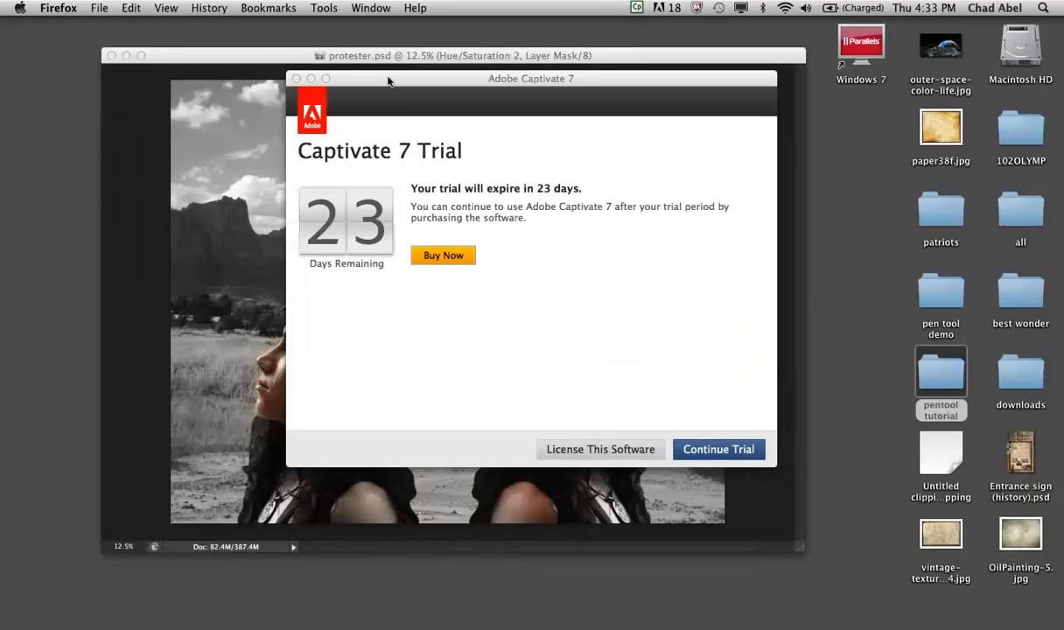
left_click(310, 80)
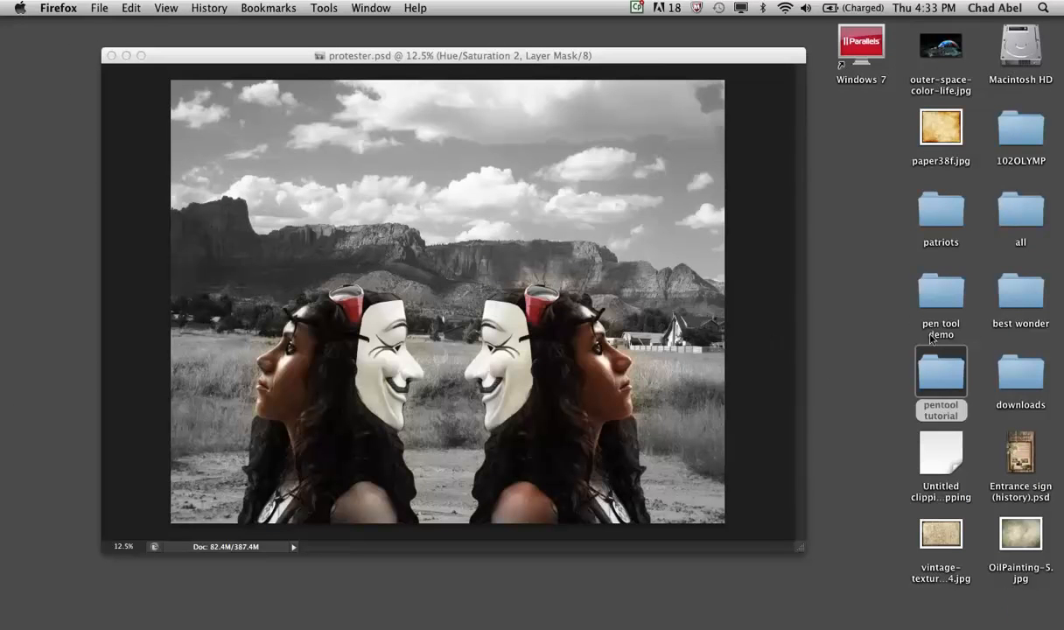
left_click(871, 280)
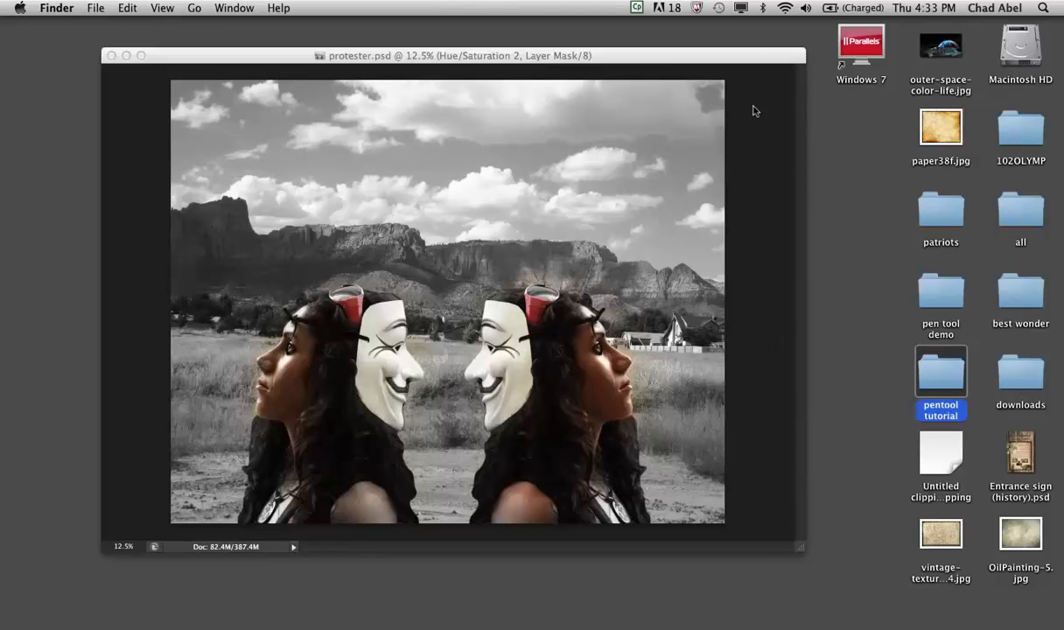
left_click(740, 55)
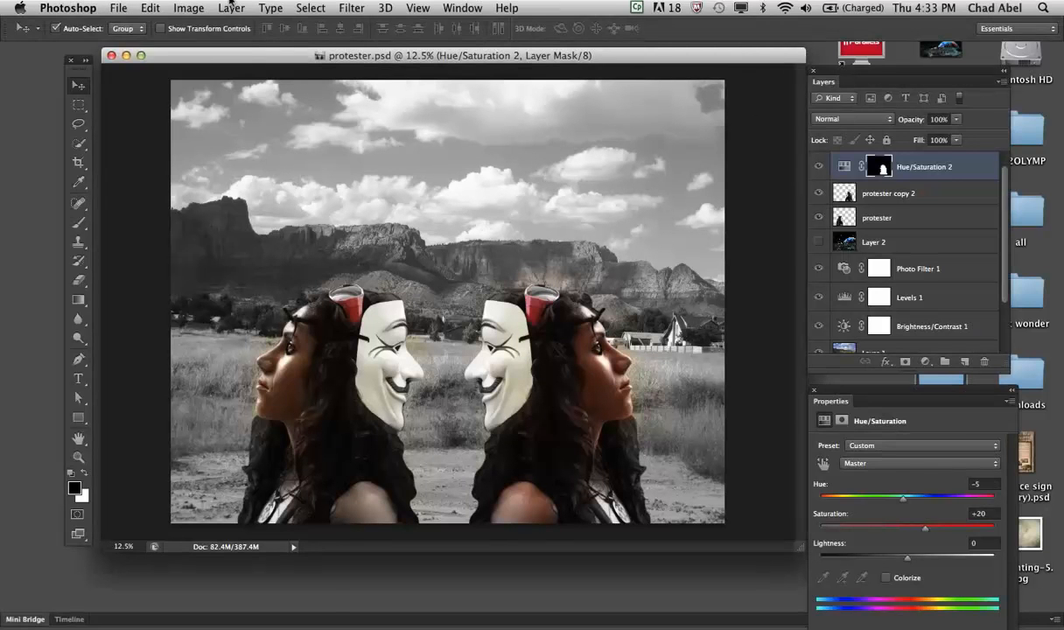
- Open the OilPainting-5.jpg texture from the Desktop
left_click(117, 7)
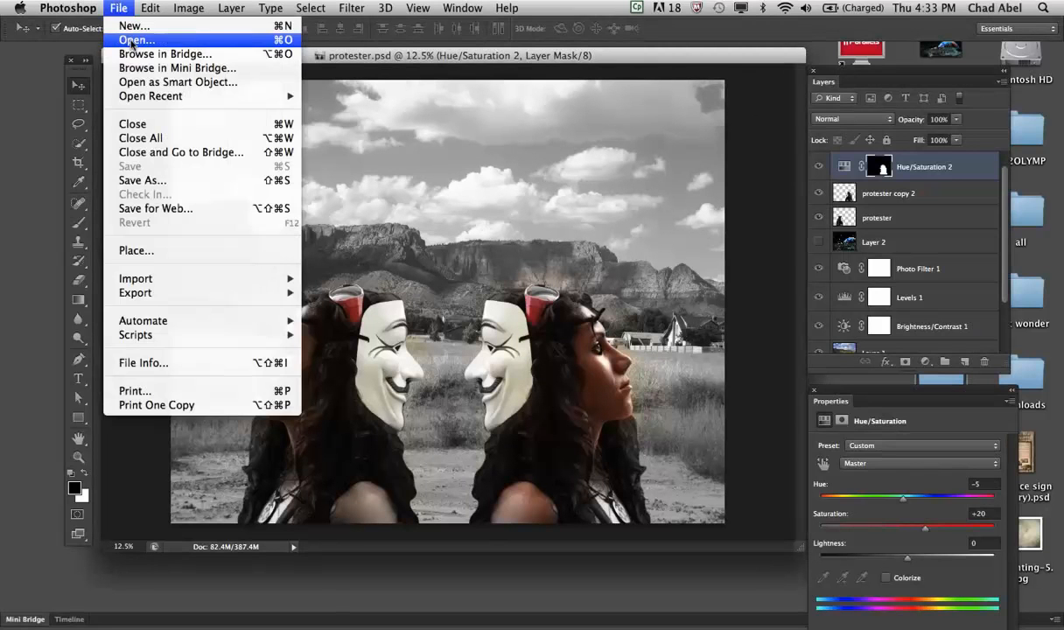
left_click(126, 39)
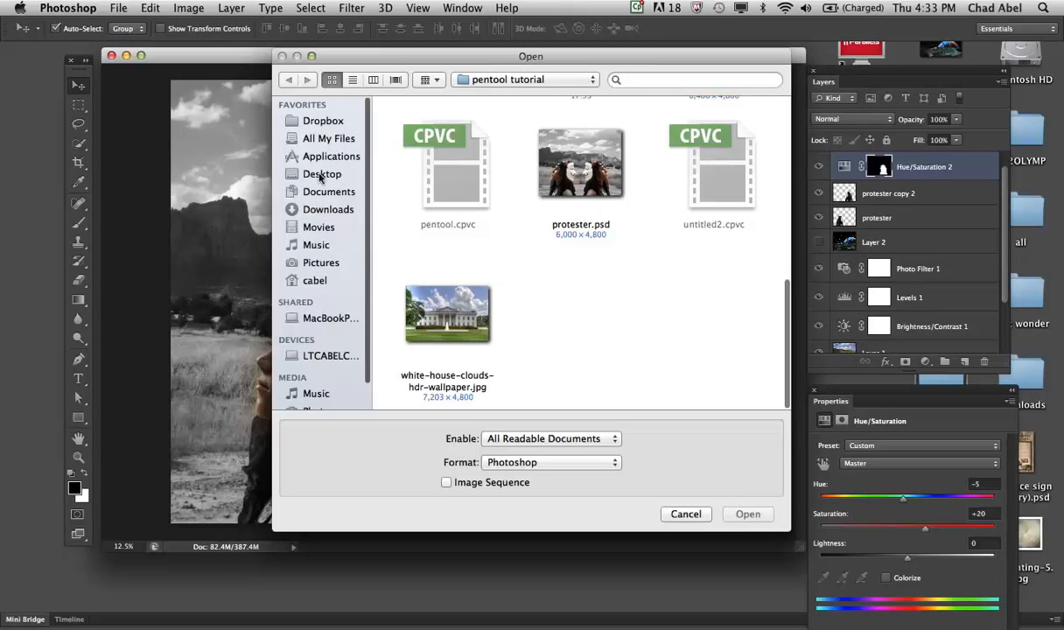
left_click(320, 177)
left_click(690, 303)
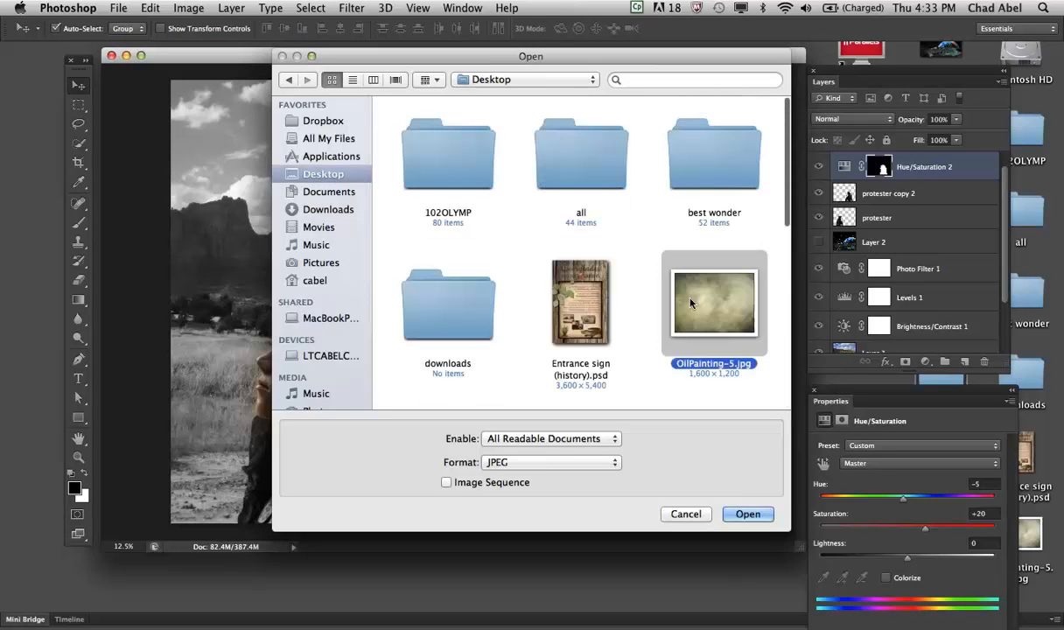
left_click(748, 514)
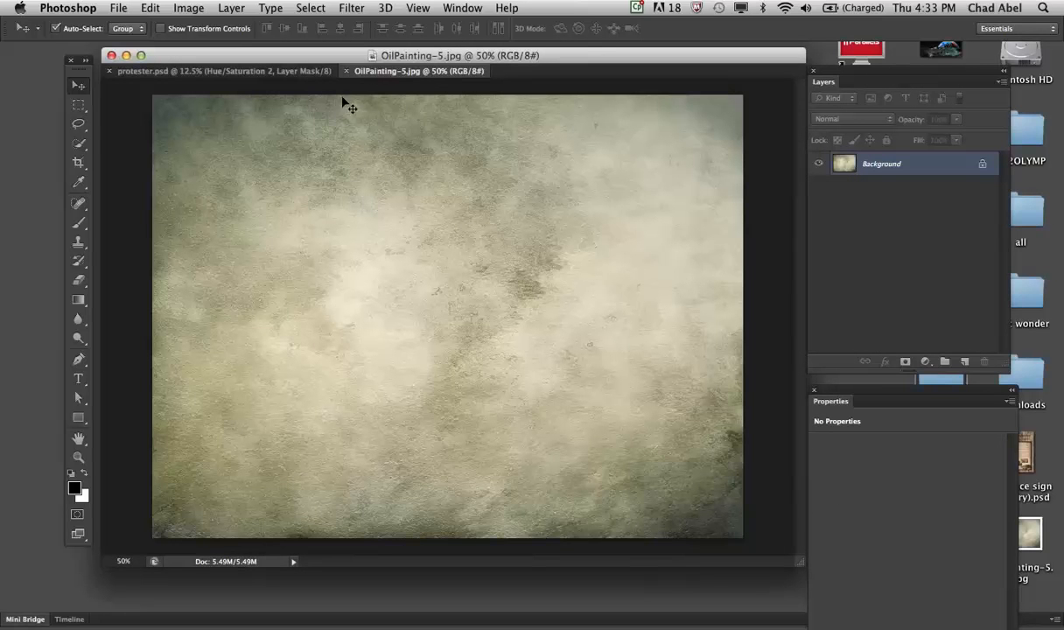
- Detach OilPainting-5.jpg into its own floating window and copy its texture into protester.psd
left_click_drag(376, 67, 488, 128)
left_click_drag(401, 71, 606, 123)
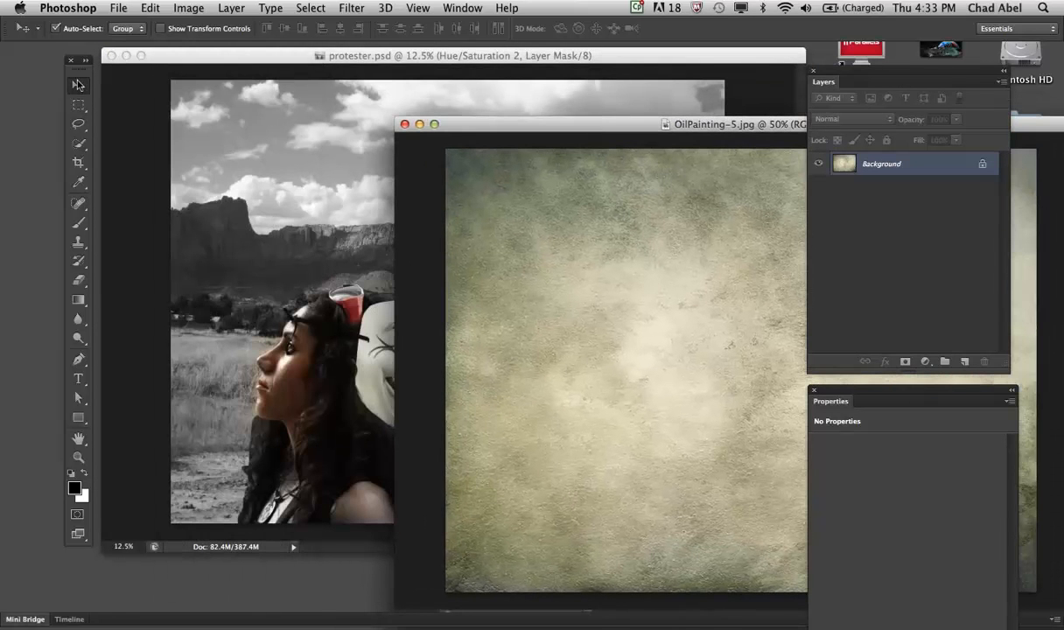
left_click_drag(509, 264, 292, 246)
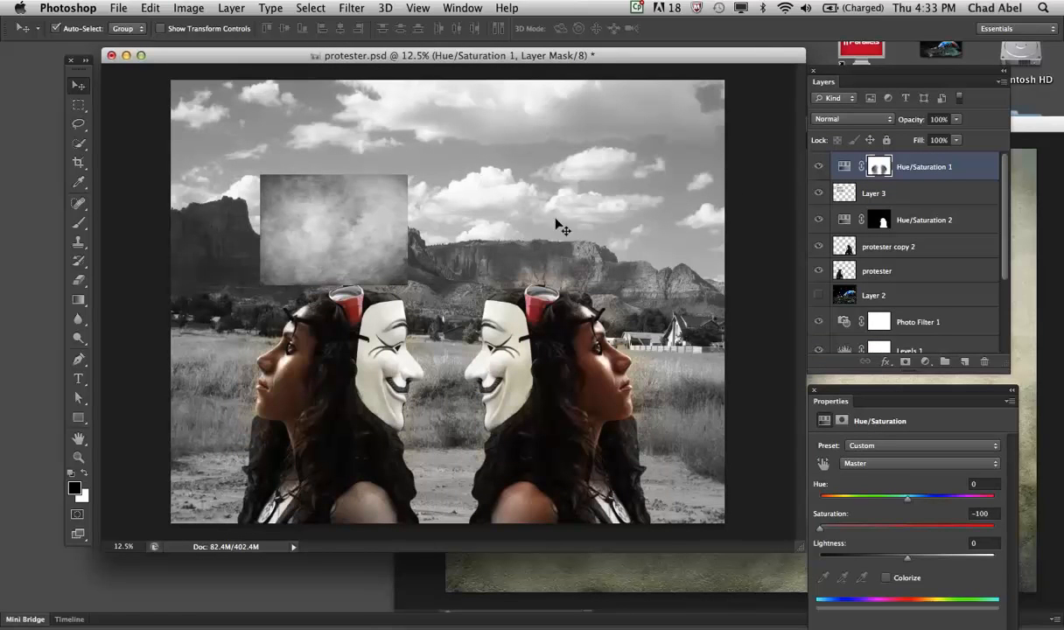
- Place the texture layer above Hue/Saturation 1 in the layer stack and position it in the sky near the canvas's upper-left corner
left_click(924, 194)
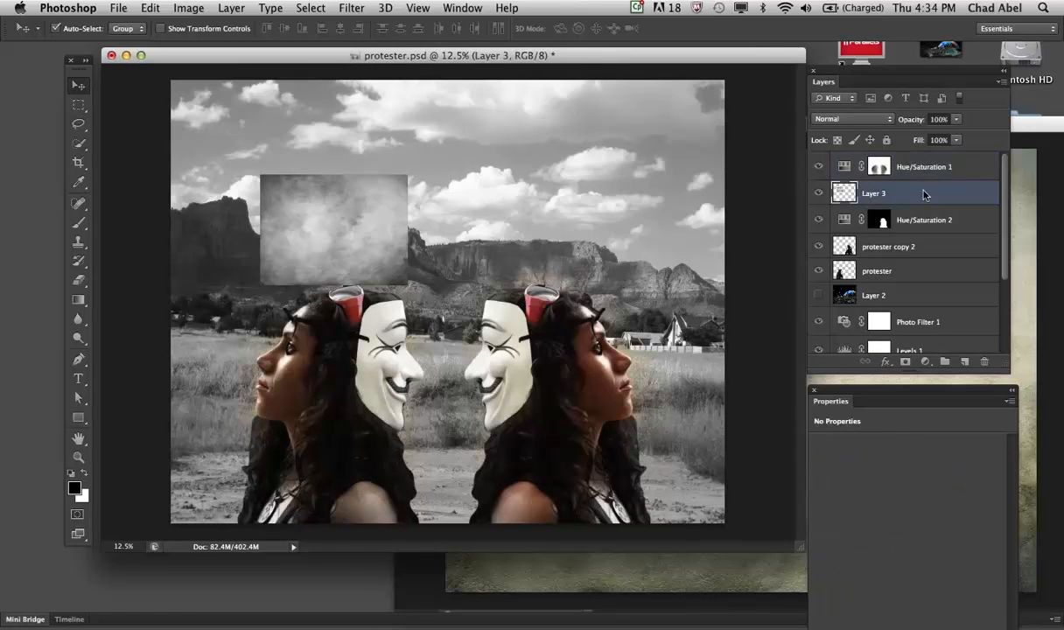
left_click_drag(923, 197, 916, 146)
left_click_drag(363, 219, 286, 138)
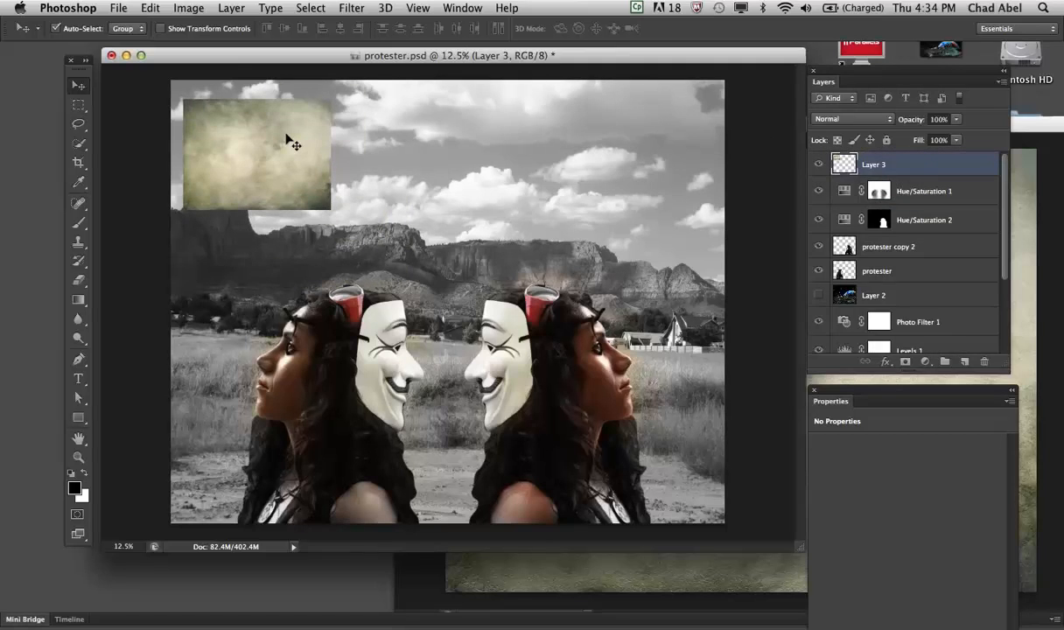
- Free-transform the texture layer so that it covers the entire protester.psd canvas
key("super+t")
left_click_drag(331, 209, 730, 523)
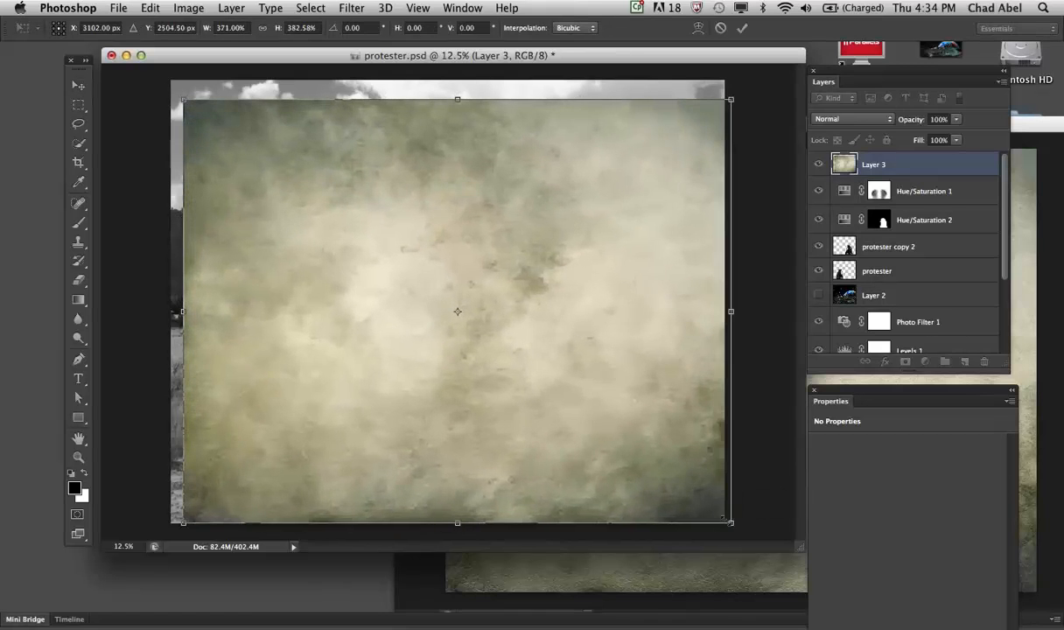
left_click_drag(636, 454, 619, 434)
left_click_drag(717, 504, 731, 522)
key("Return")
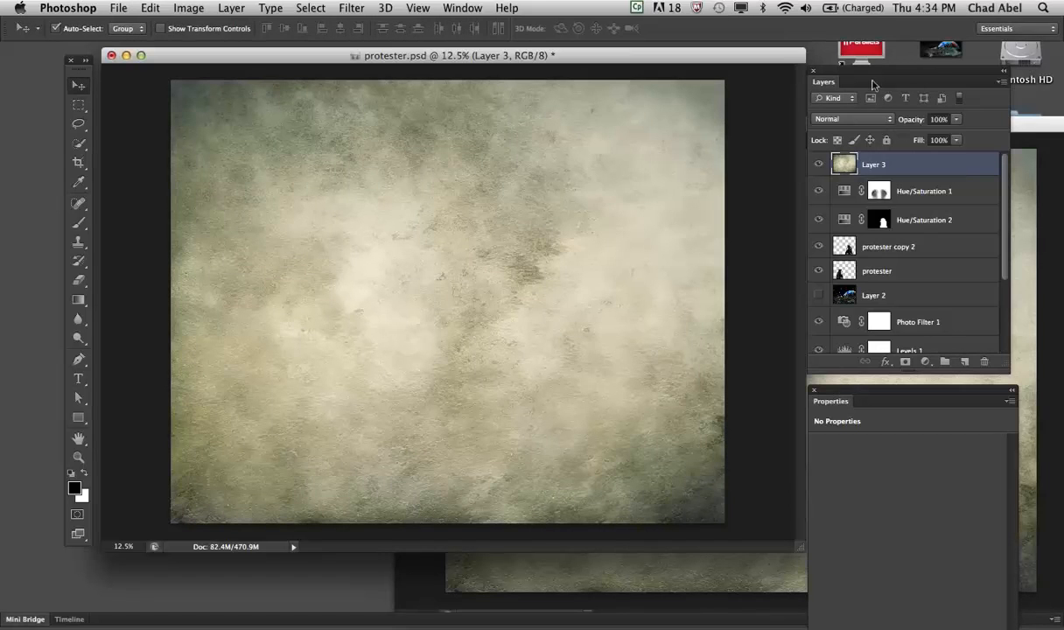
- Try the Darken, Multiply, Color Burn and Linear Burn blend modes on the texture layer
left_click_drag(871, 77, 812, 77)
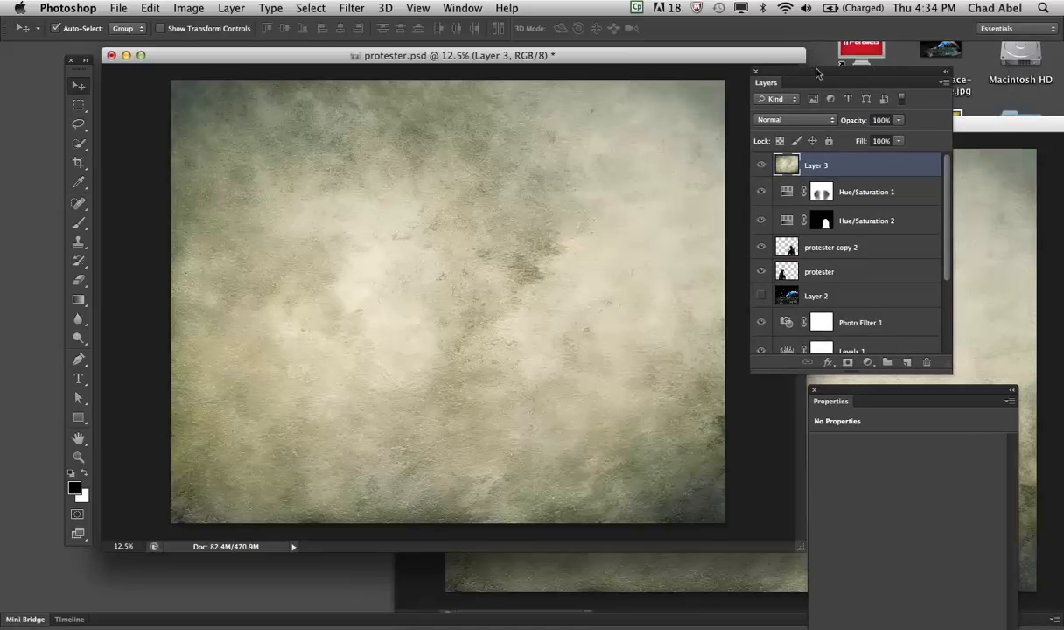
left_click(830, 120)
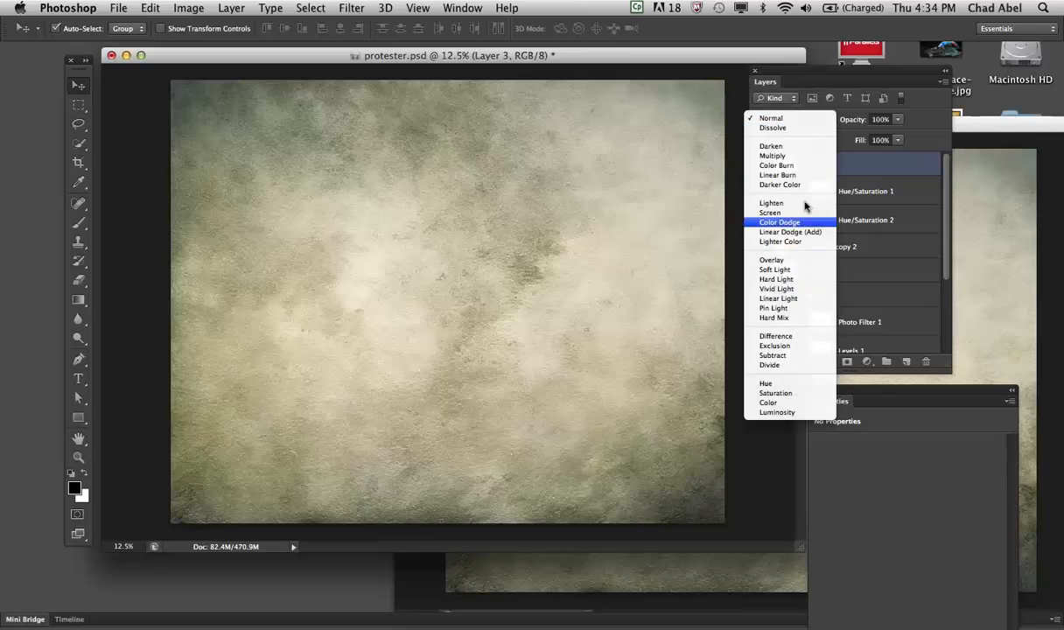
left_click(797, 147)
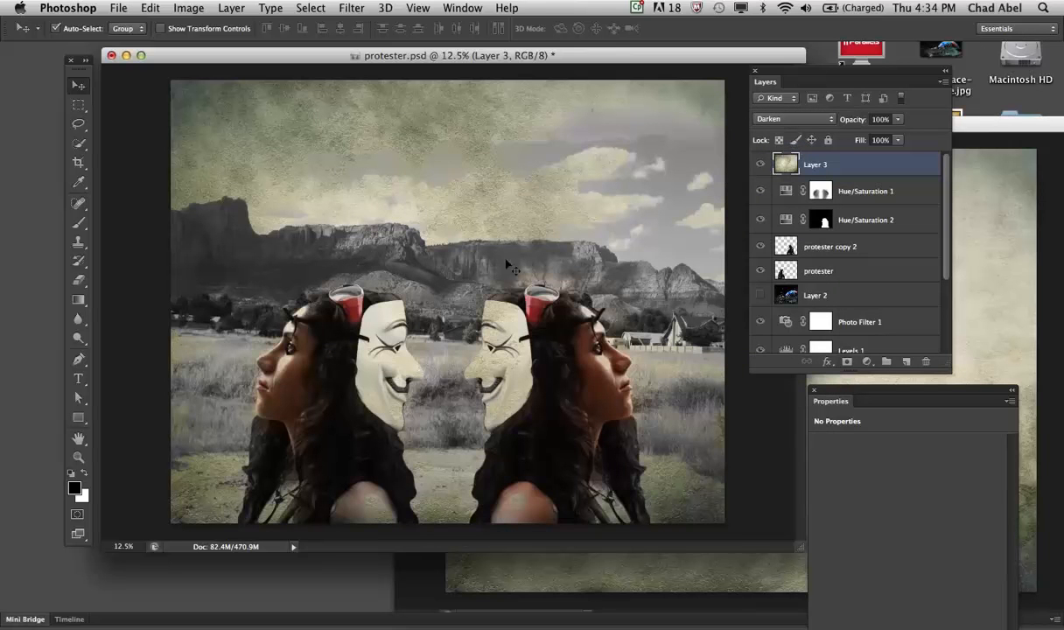
left_click(831, 124)
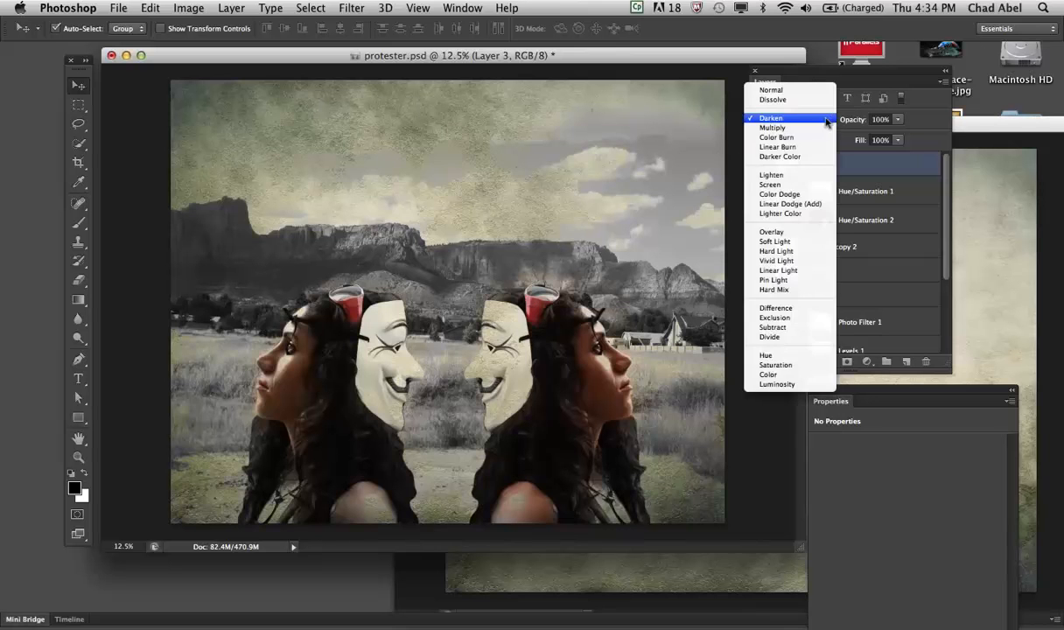
left_click(812, 124)
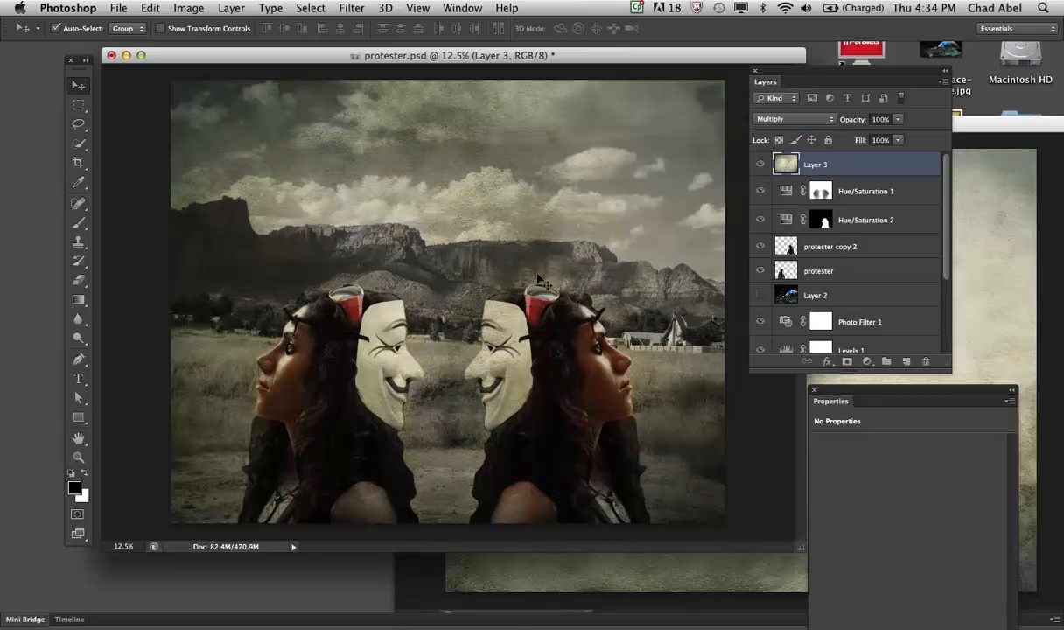
left_click(826, 120)
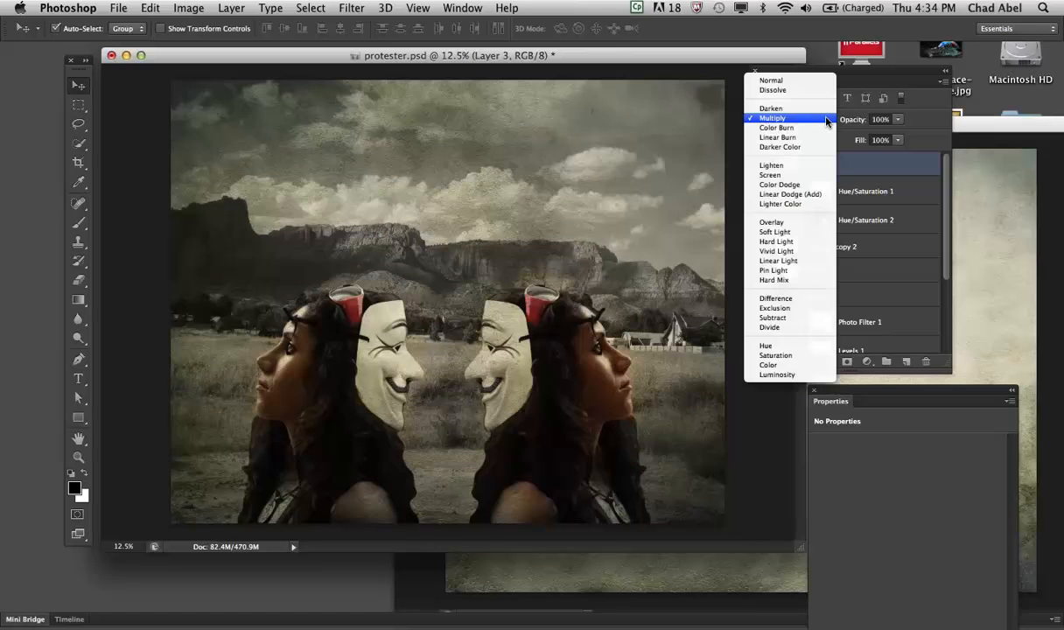
left_click(824, 128)
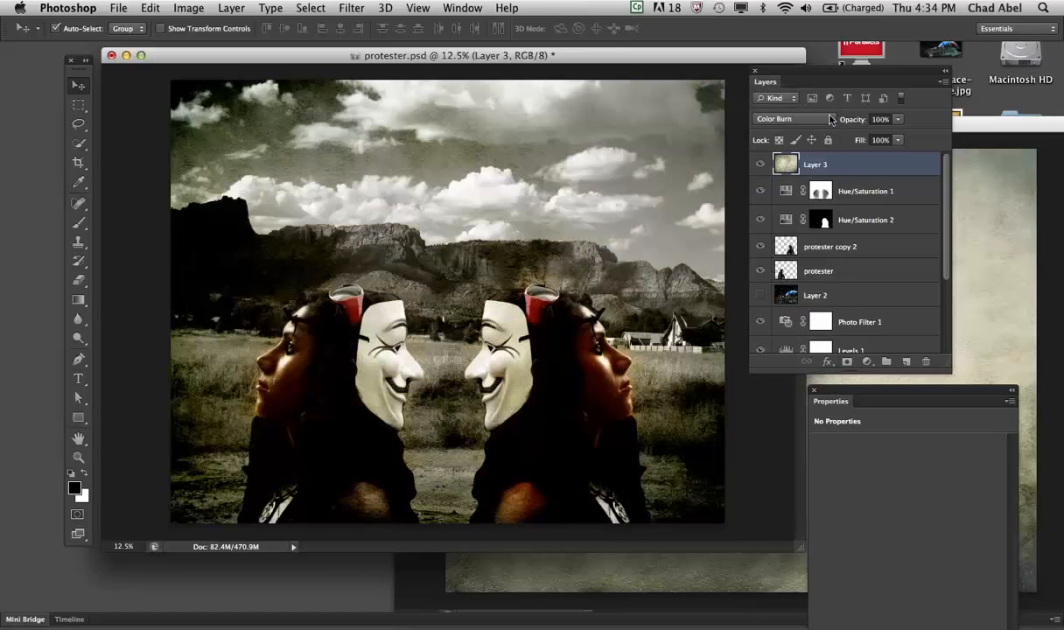
left_click(831, 119)
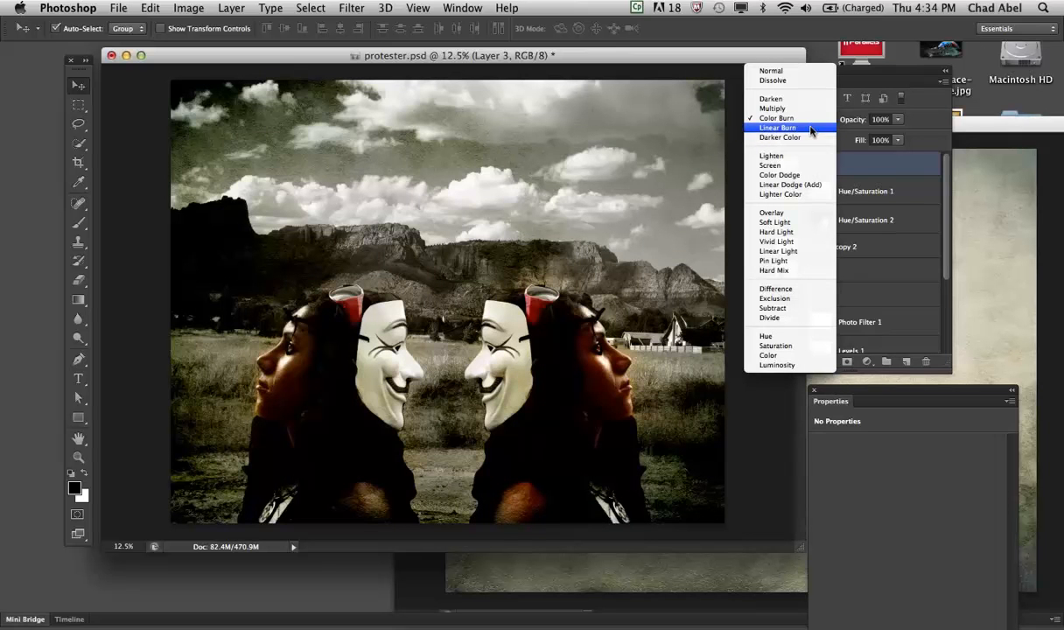
left_click(814, 128)
- Try the Lighten blend mode on the texture layer and test a reduced opacity of about 42%
left_click(828, 120)
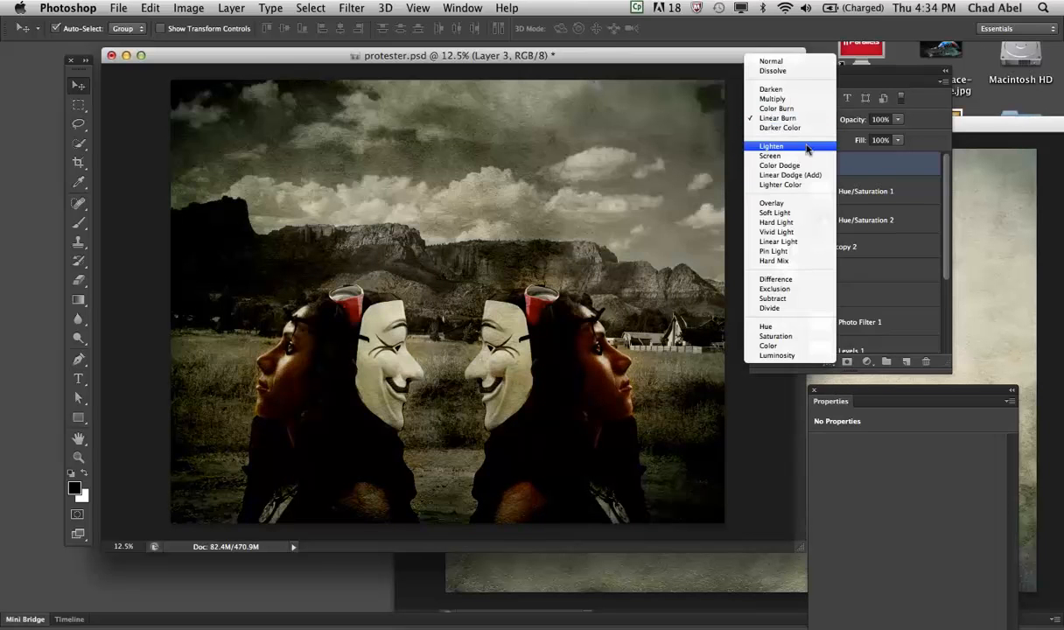
left_click(806, 150)
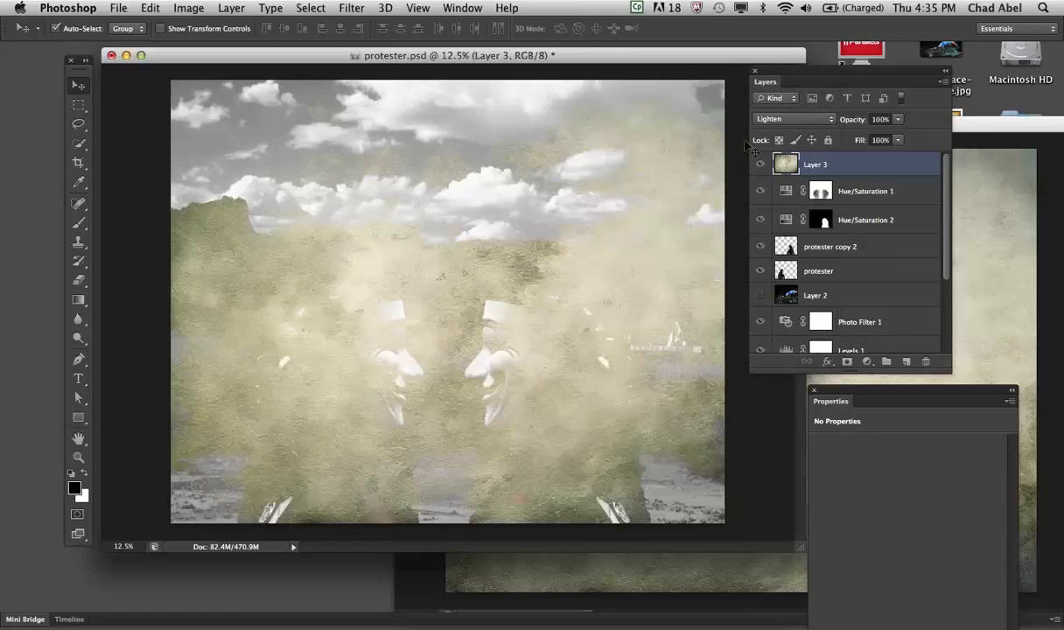
left_click(895, 120)
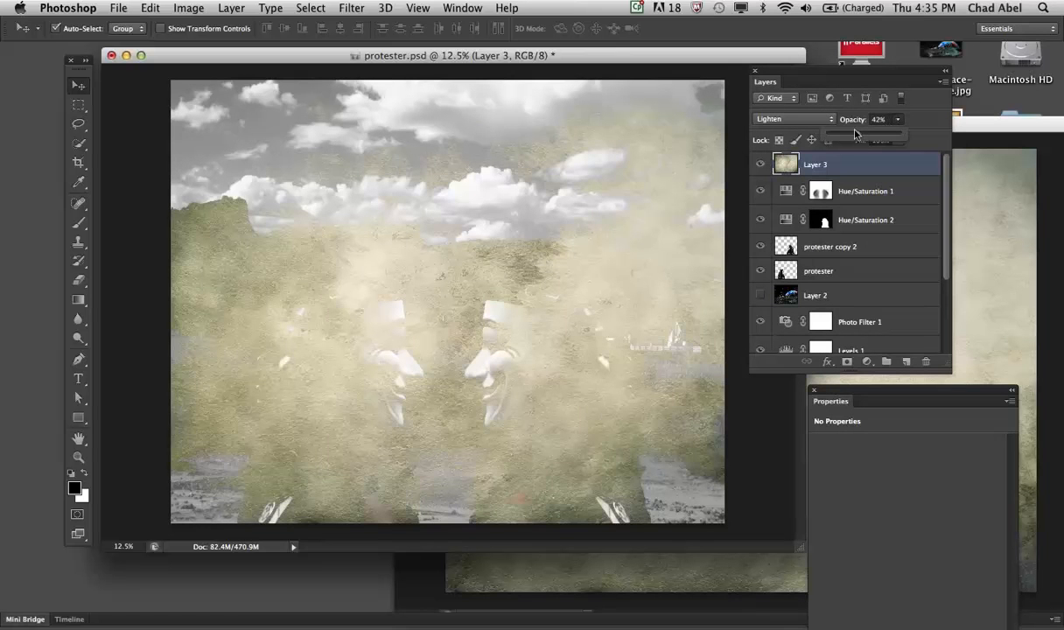
left_click_drag(846, 130, 872, 127)
- Set the texture layer's blend mode to Overlay and its opacity to 63%
left_click(827, 119)
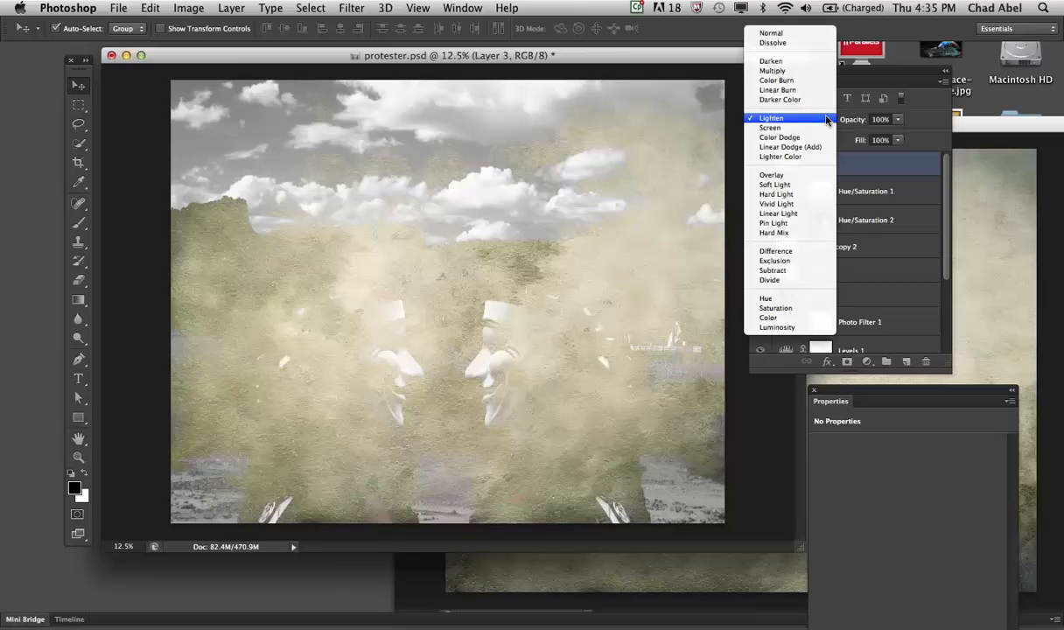
left_click(799, 174)
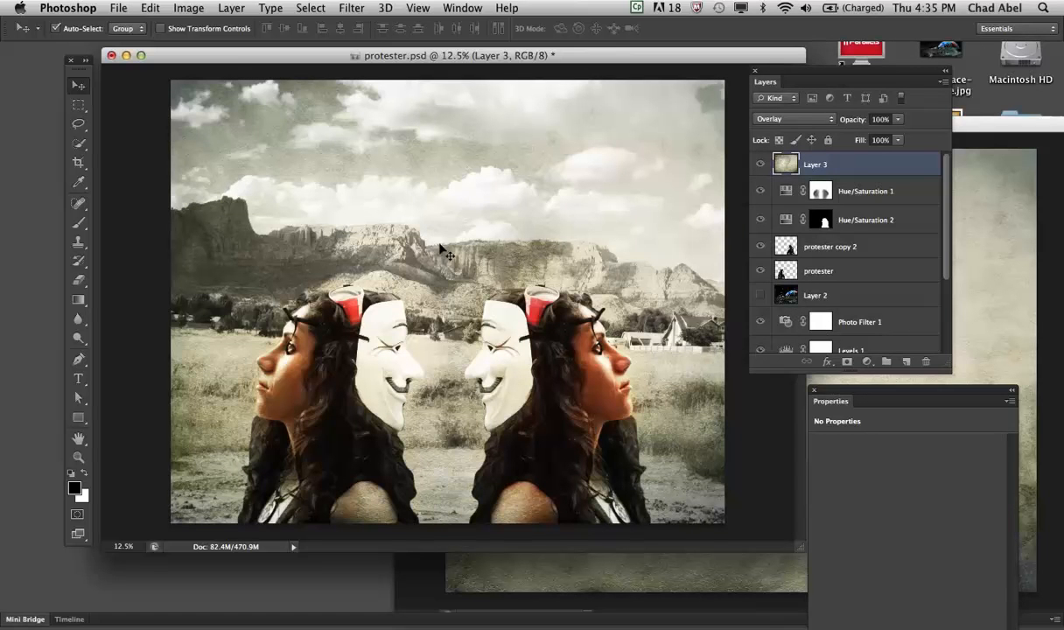
left_click(896, 120)
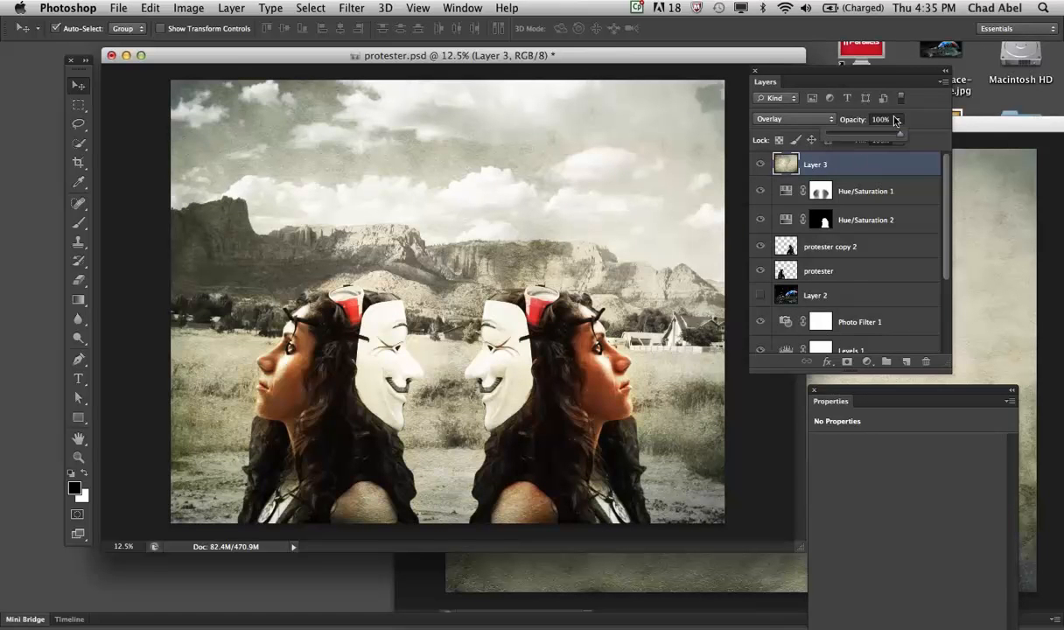
left_click_drag(897, 133, 871, 135)
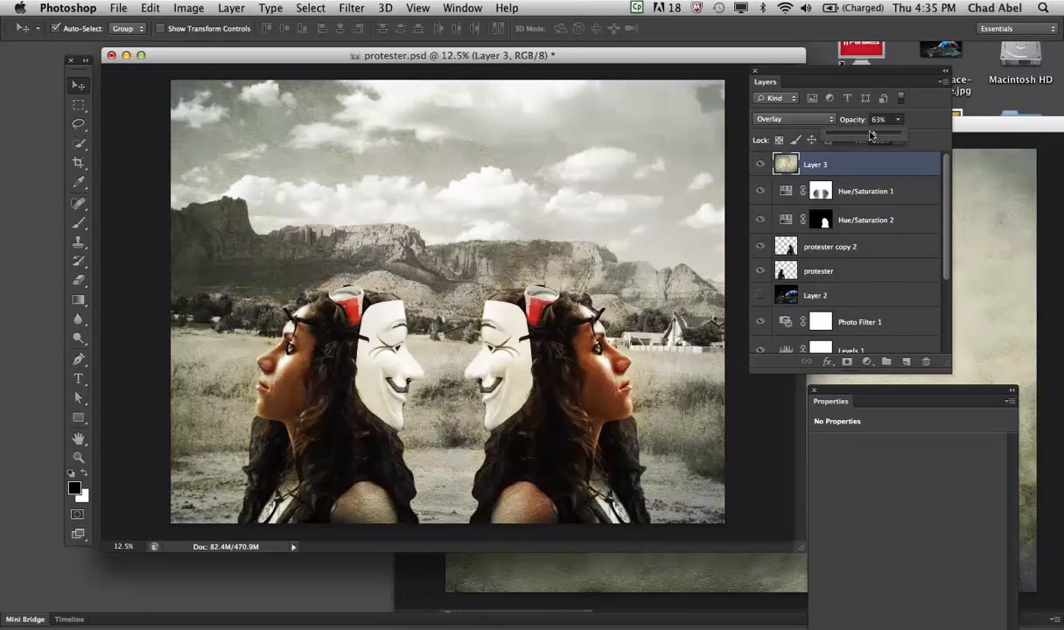
- Try the Soft Light, Hard Light, Pin Light and Hard Mix blend modes on the texture layer
left_click(822, 117)
left_click(822, 128)
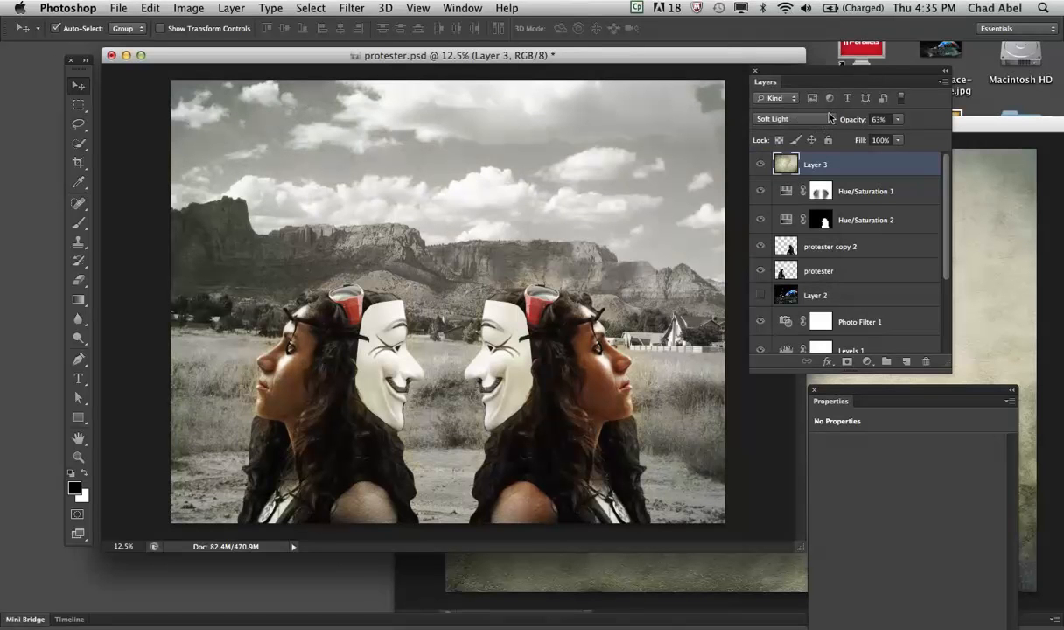
left_click(829, 117)
left_click(832, 128)
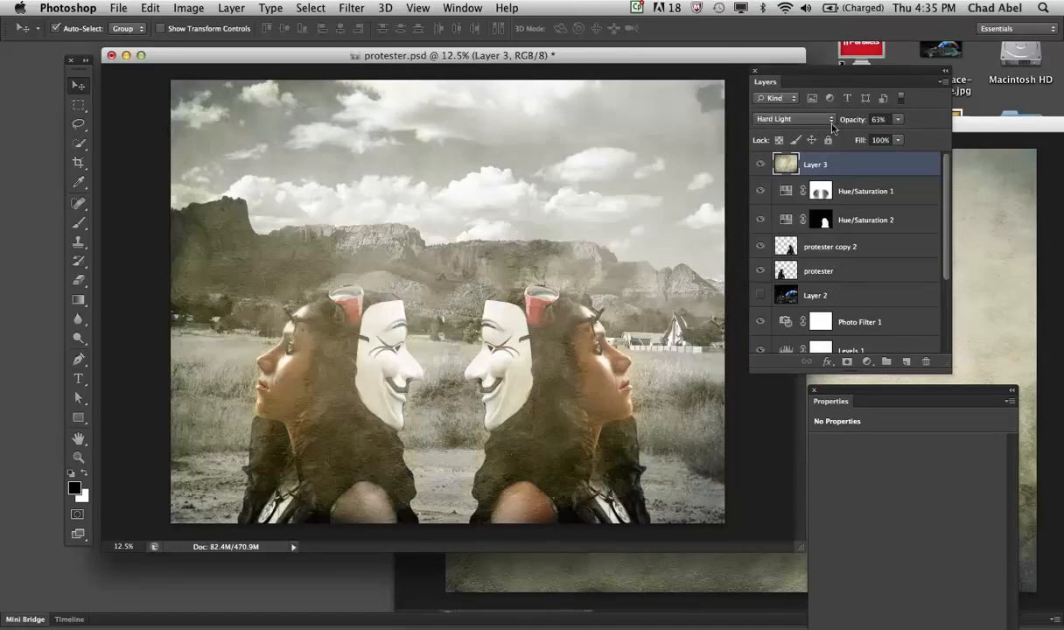
left_click(830, 119)
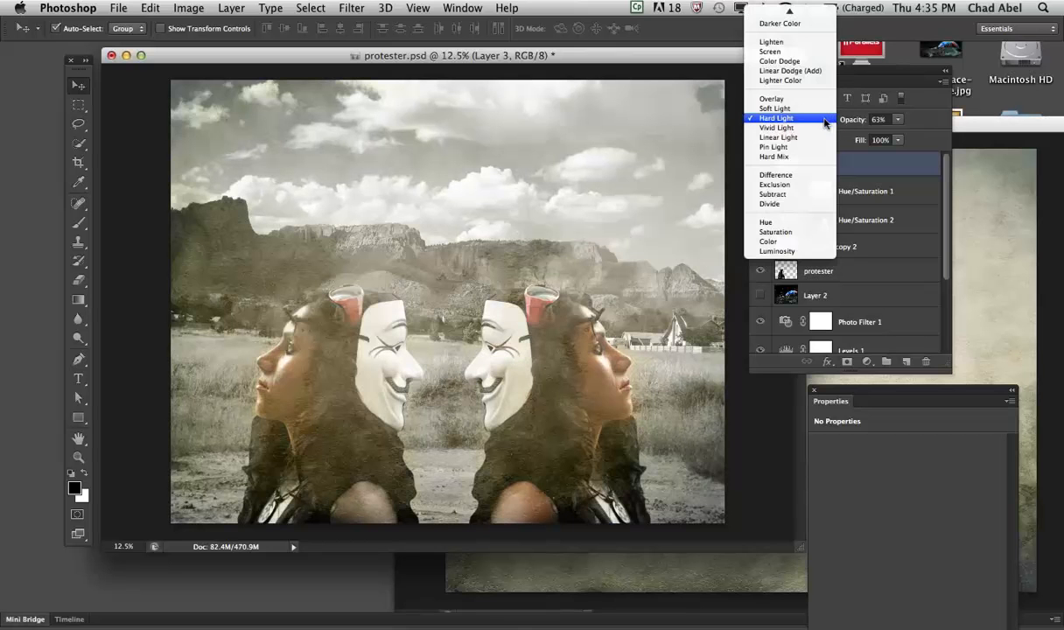
left_click(814, 146)
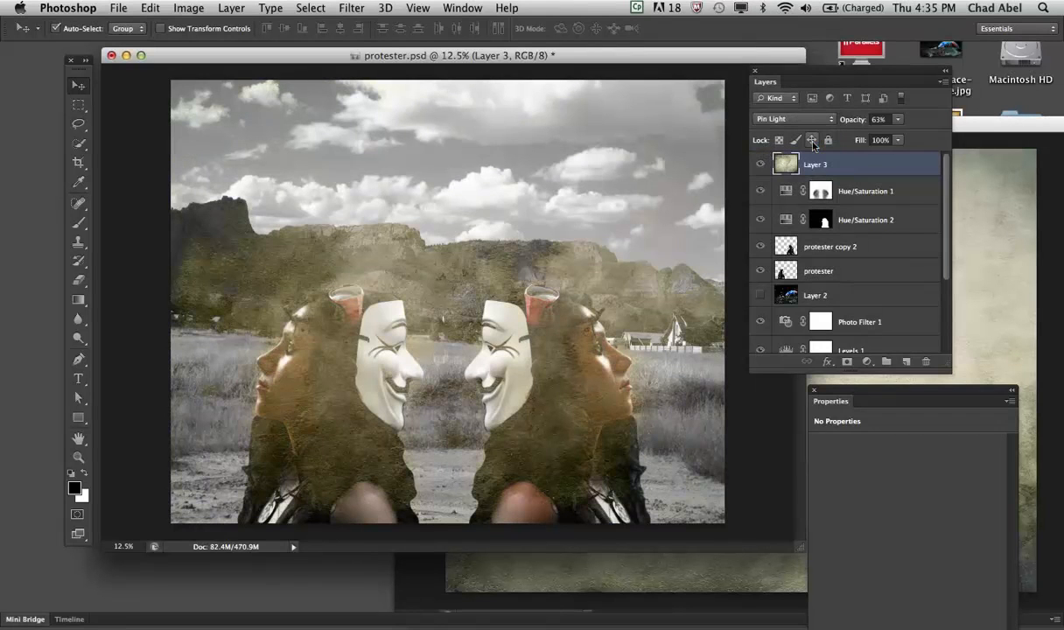
left_click(829, 119)
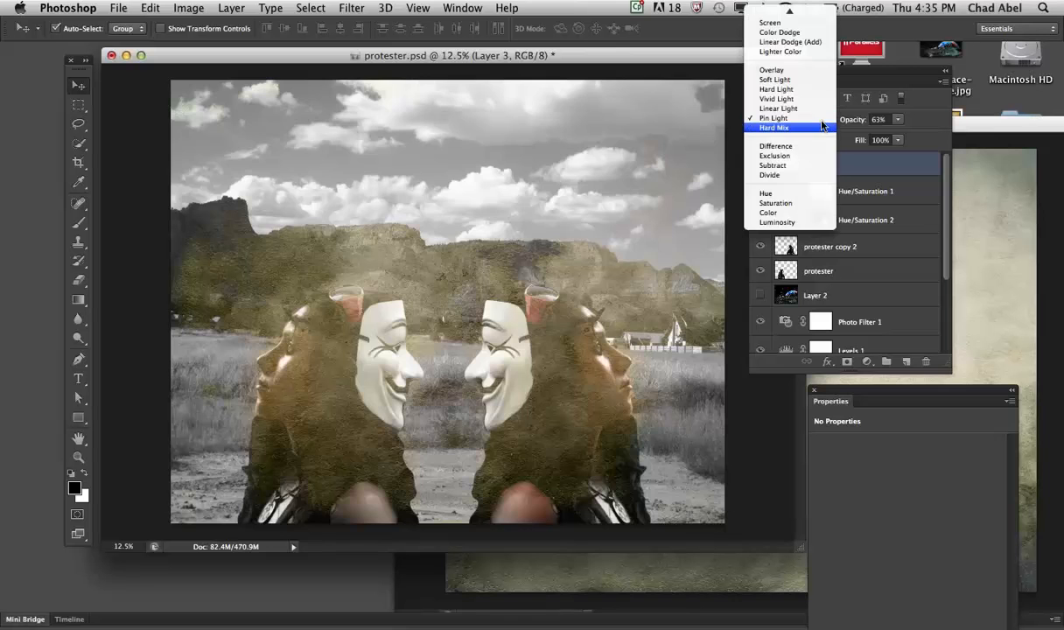
left_click(821, 126)
- Try the Difference, Exclusion and Hue blend modes on the texture layer, raising its opacity to 100%
left_click(828, 121)
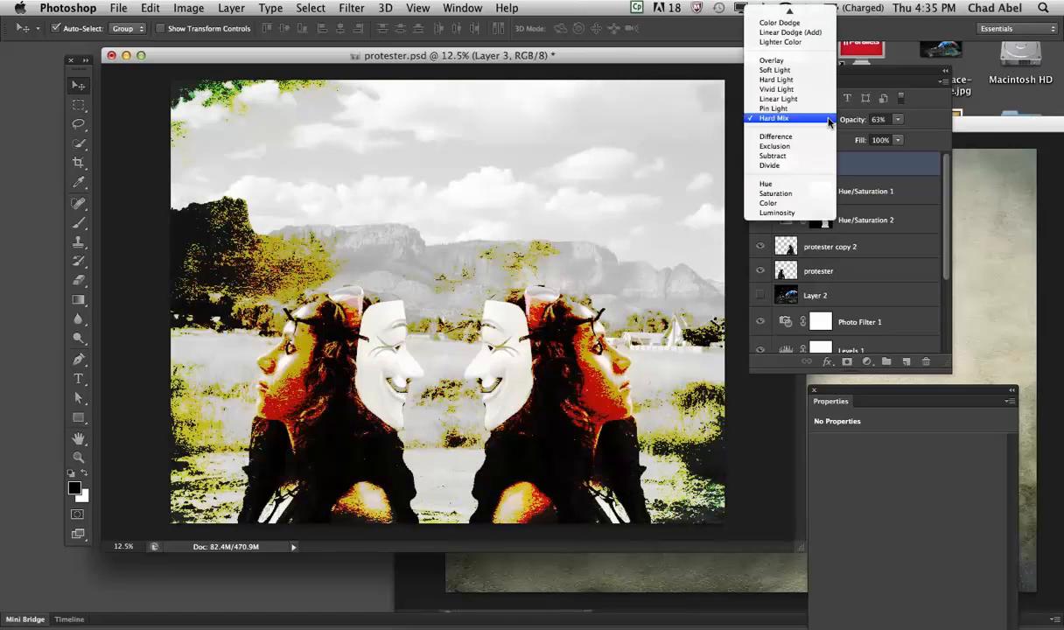
left_click(810, 138)
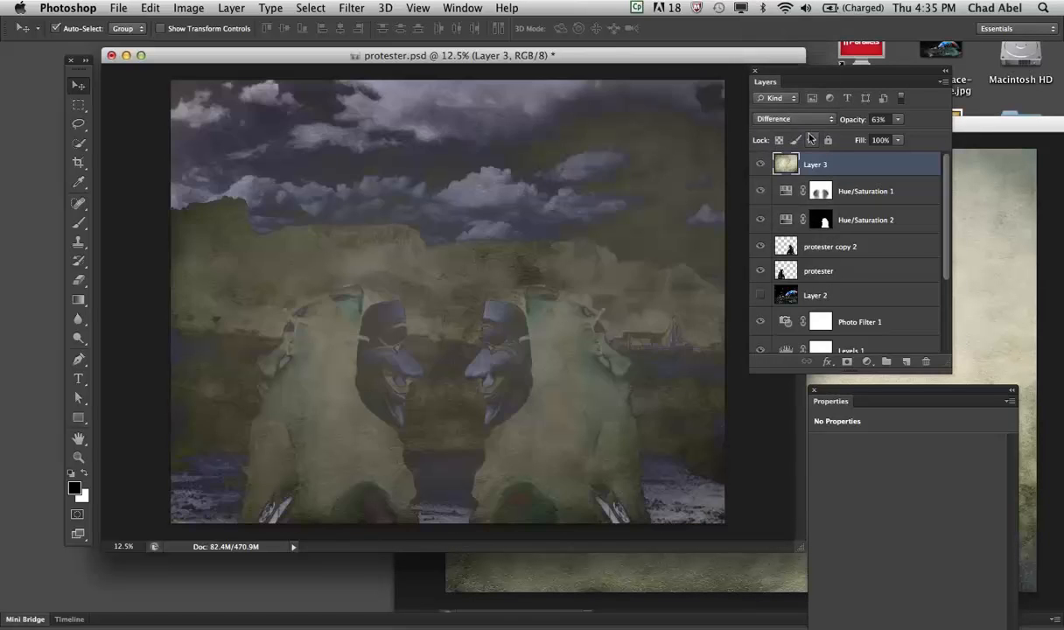
left_click(829, 119)
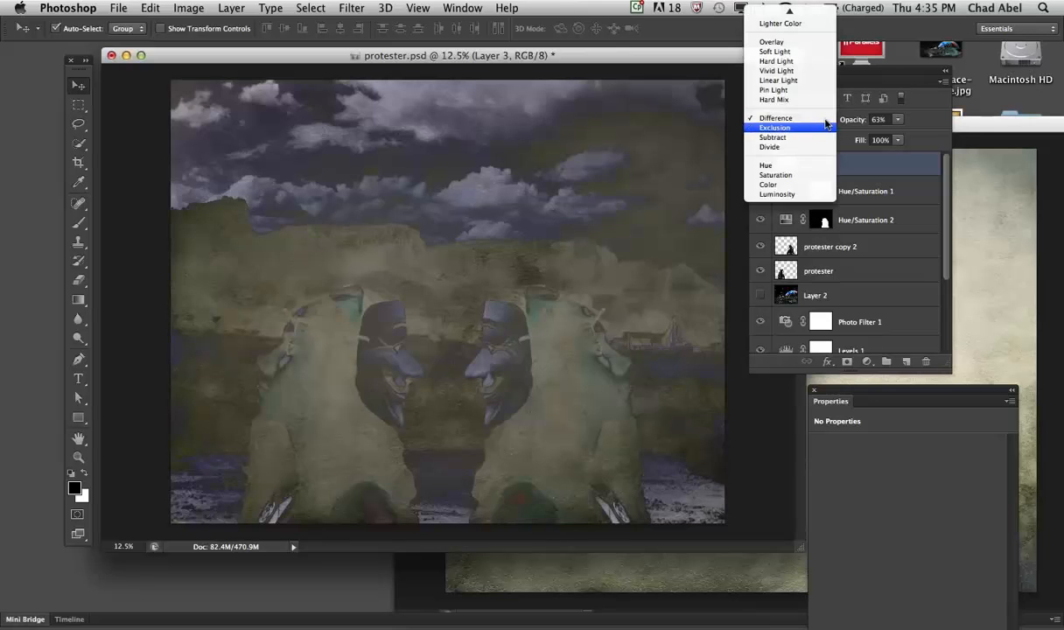
left_click(818, 126)
left_click(899, 122)
left_click_drag(898, 133, 931, 133)
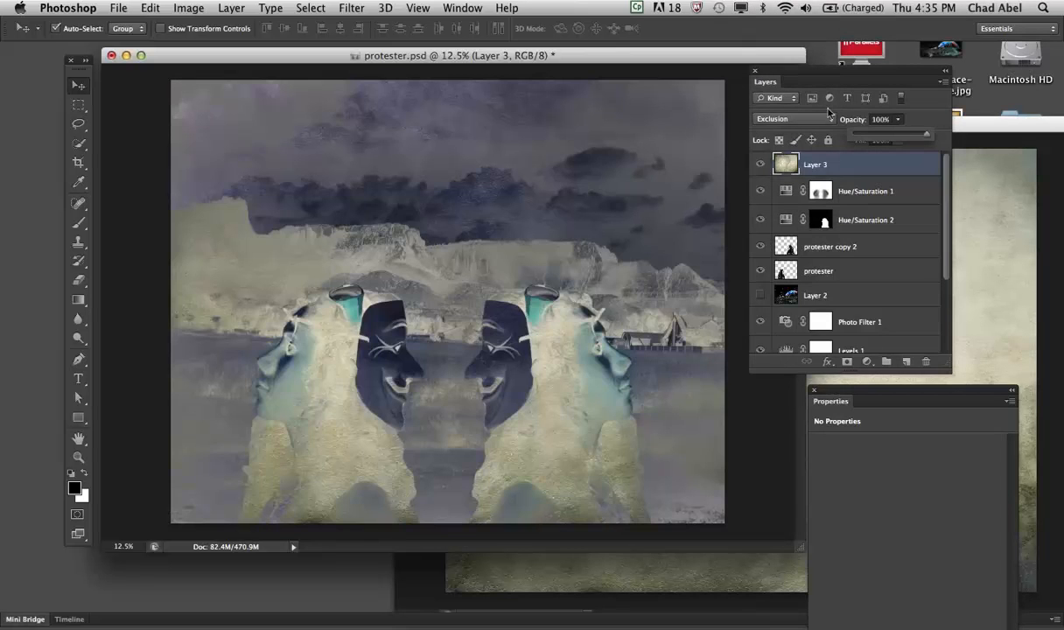
left_click(829, 120)
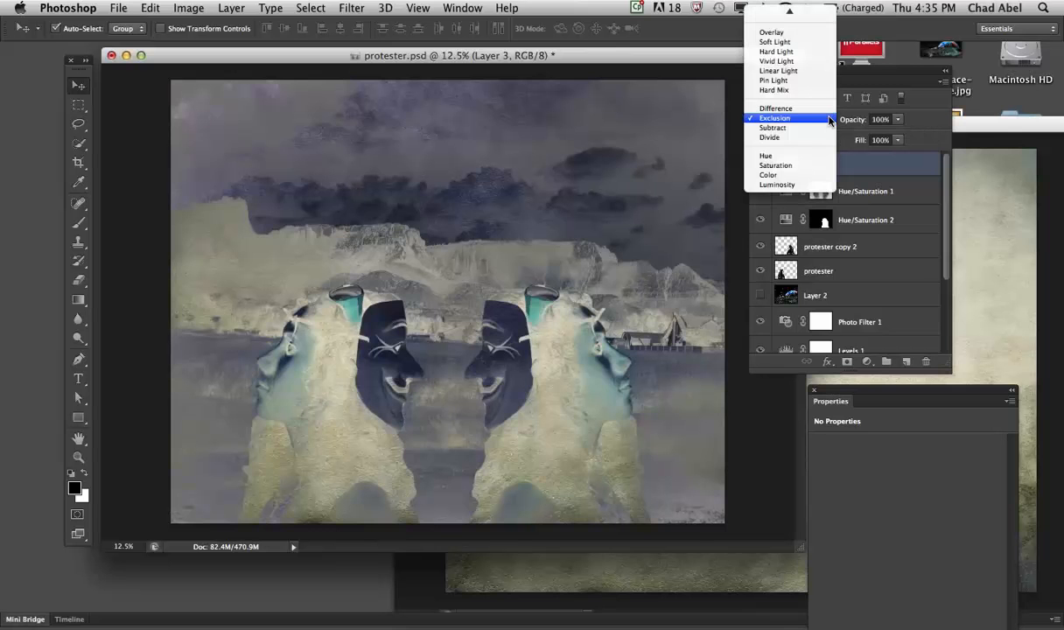
left_click(800, 156)
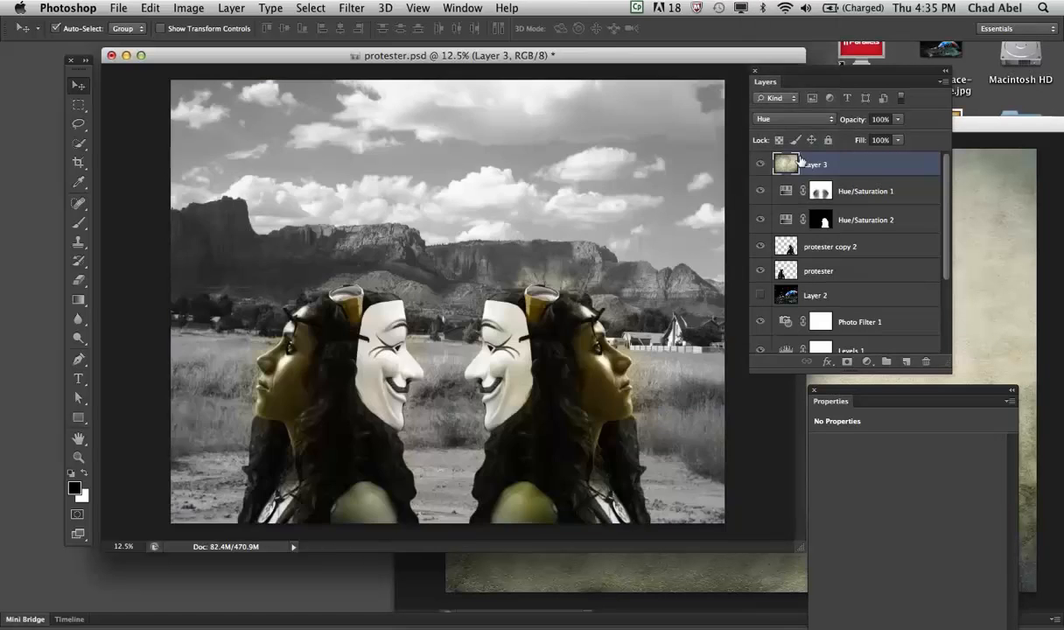
- Return the texture layer's blend mode to Overlay and set its opacity to 80%
left_click(829, 120)
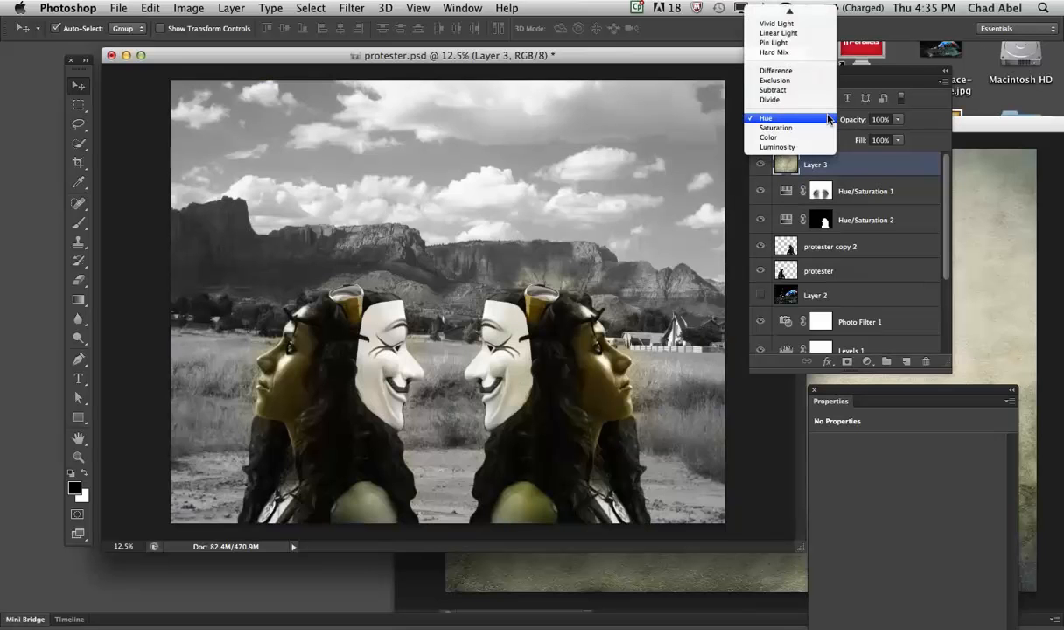
mouse_move(790, 9)
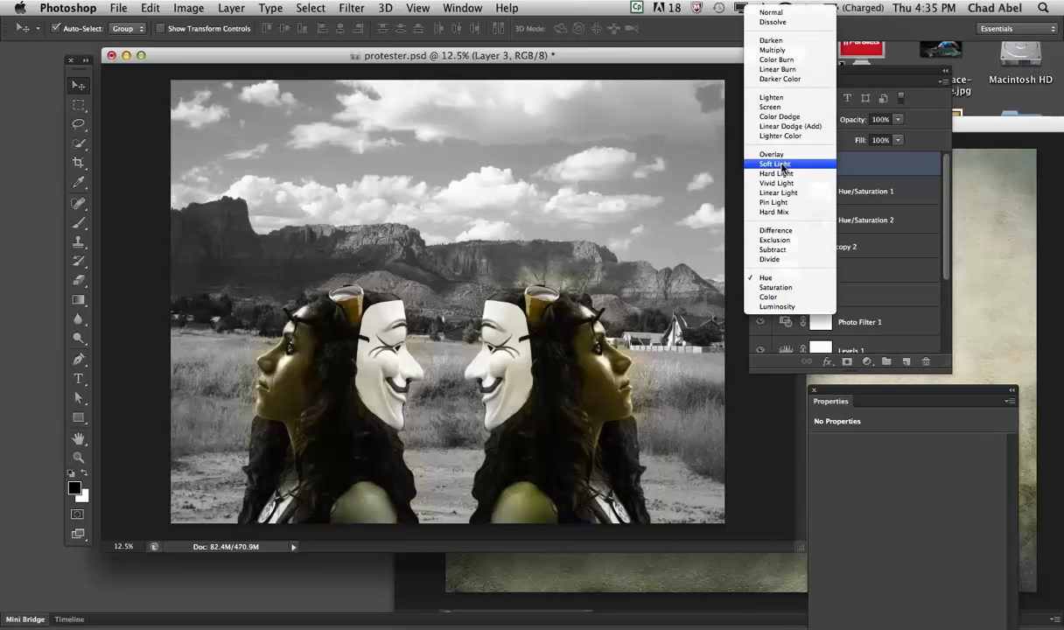
left_click(783, 153)
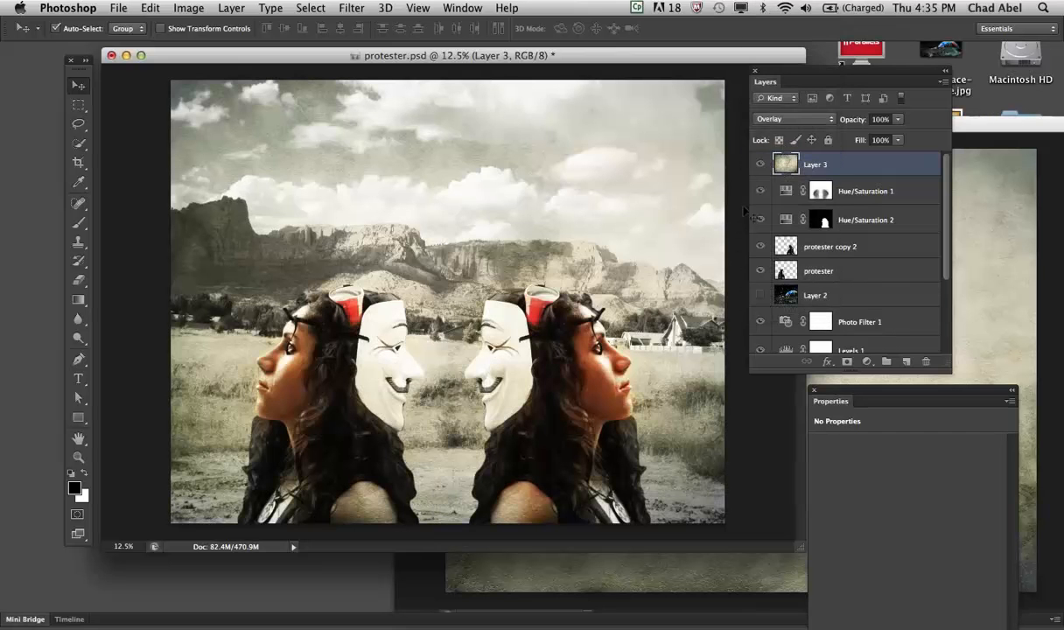
left_click(895, 120)
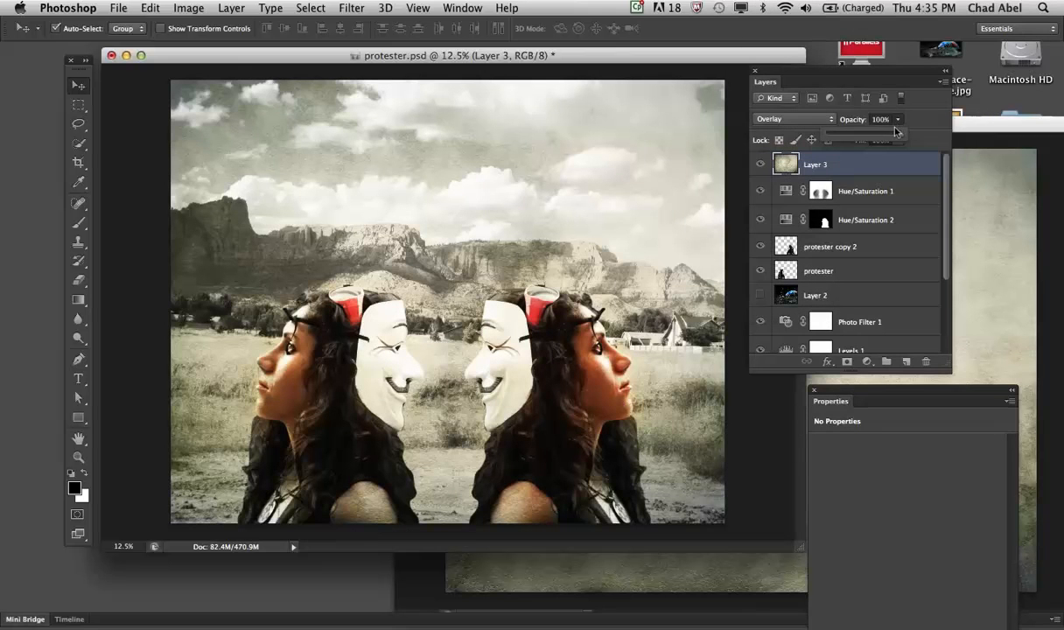
left_click_drag(888, 131, 881, 133)
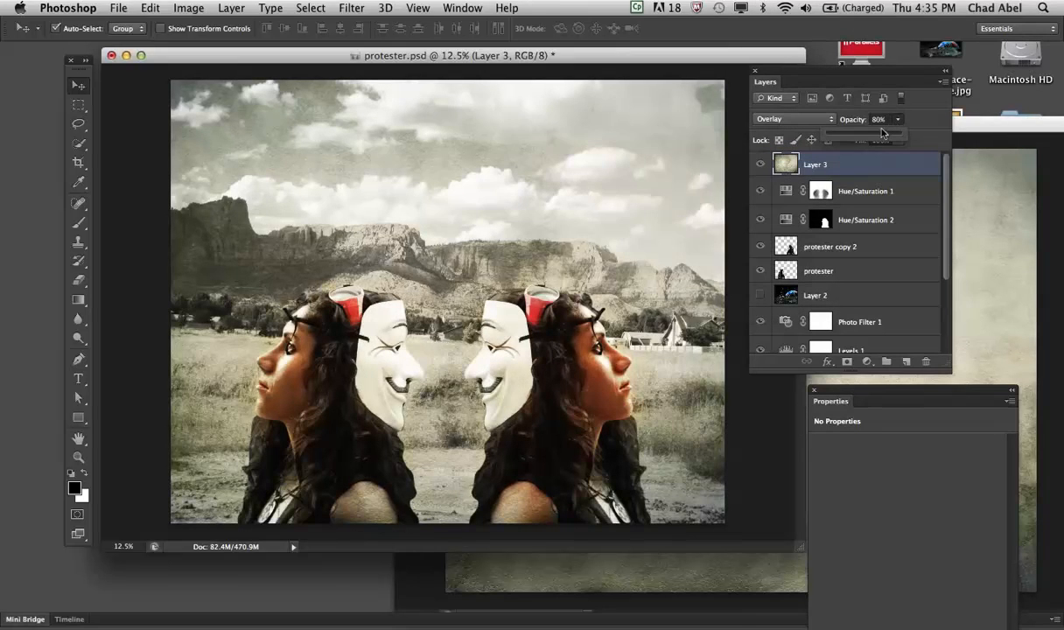
left_click(917, 135)
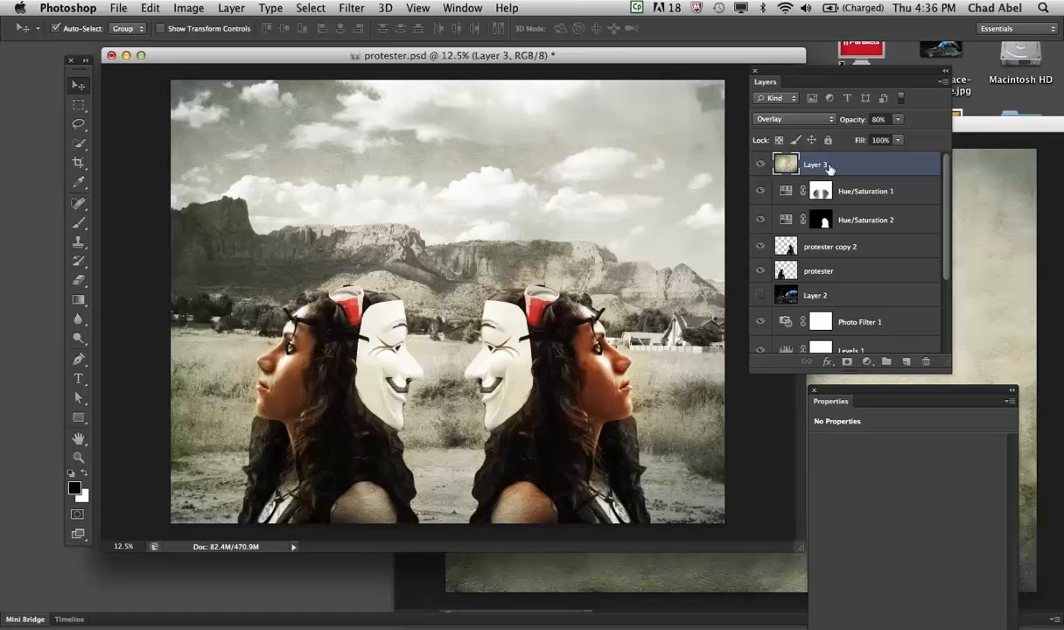
- Add a layer mask to the texture layer and set up the Eraser tool at size 600 with 61% opacity
left_click_drag(845, 77, 806, 87)
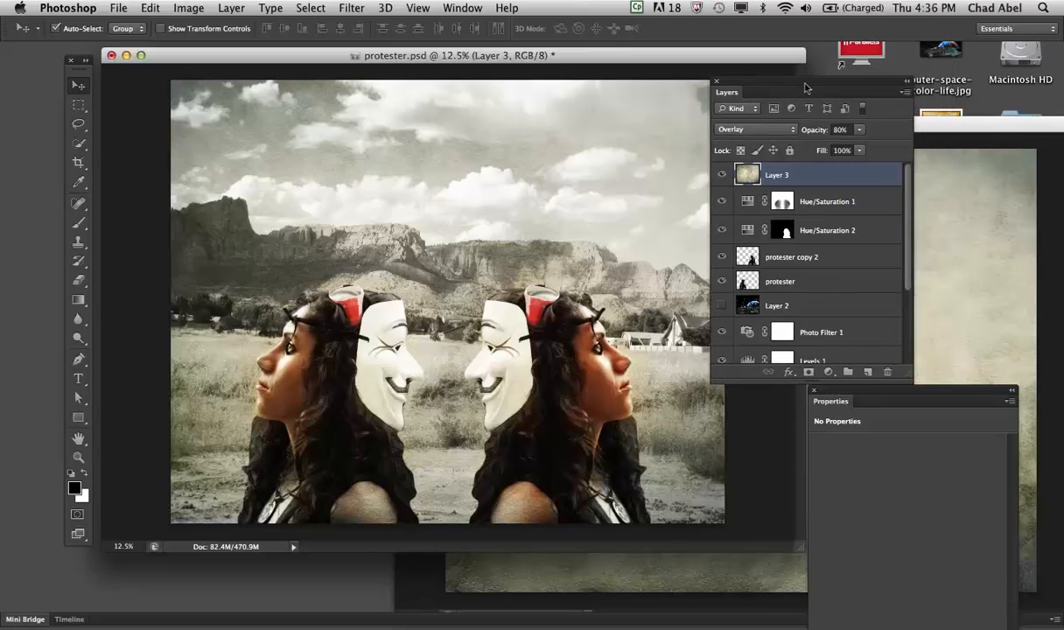
left_click(805, 373)
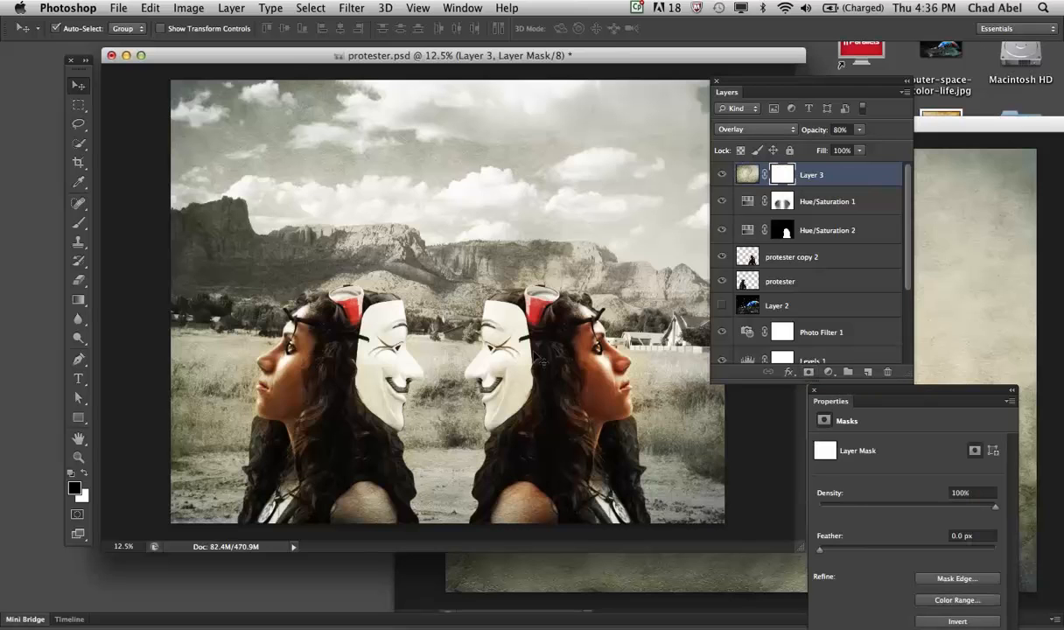
left_click(75, 281)
key("bracketright")
key("bracketright")
key("bracketright")
key("bracketright")
key("bracketright")
key("bracketright")
key("bracketright")
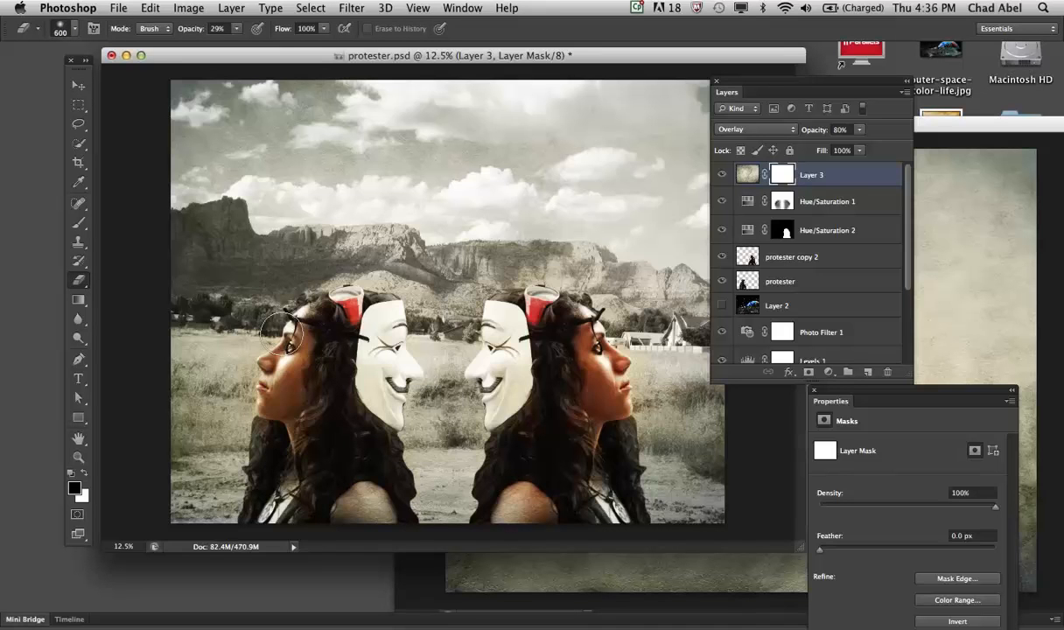
left_click(237, 30)
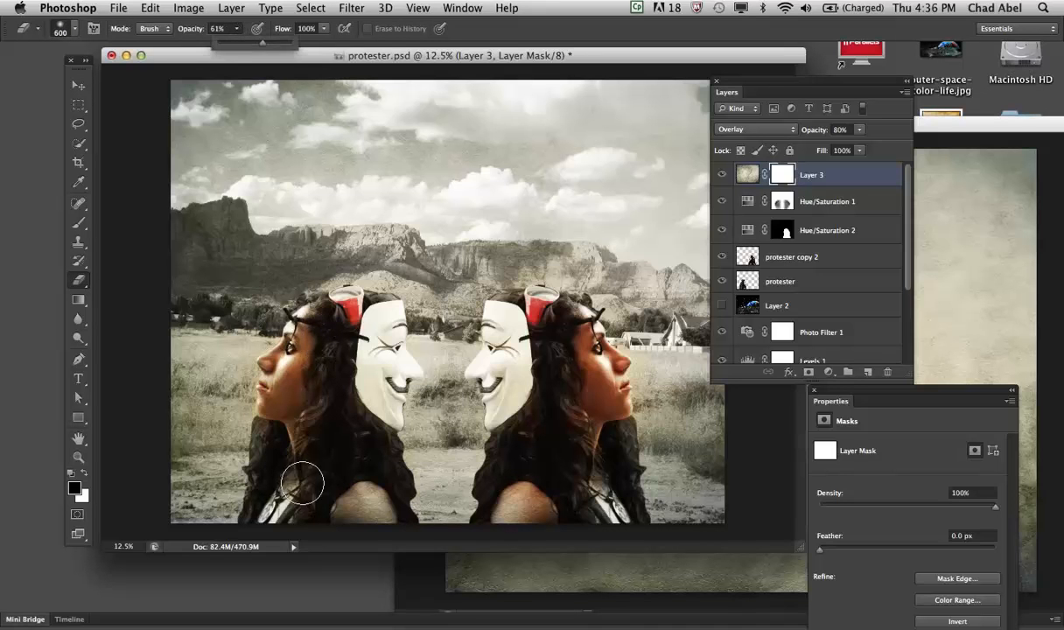
- Swap the foreground and background colors and erase the texture's layer mask over both women's faces
left_click(289, 343)
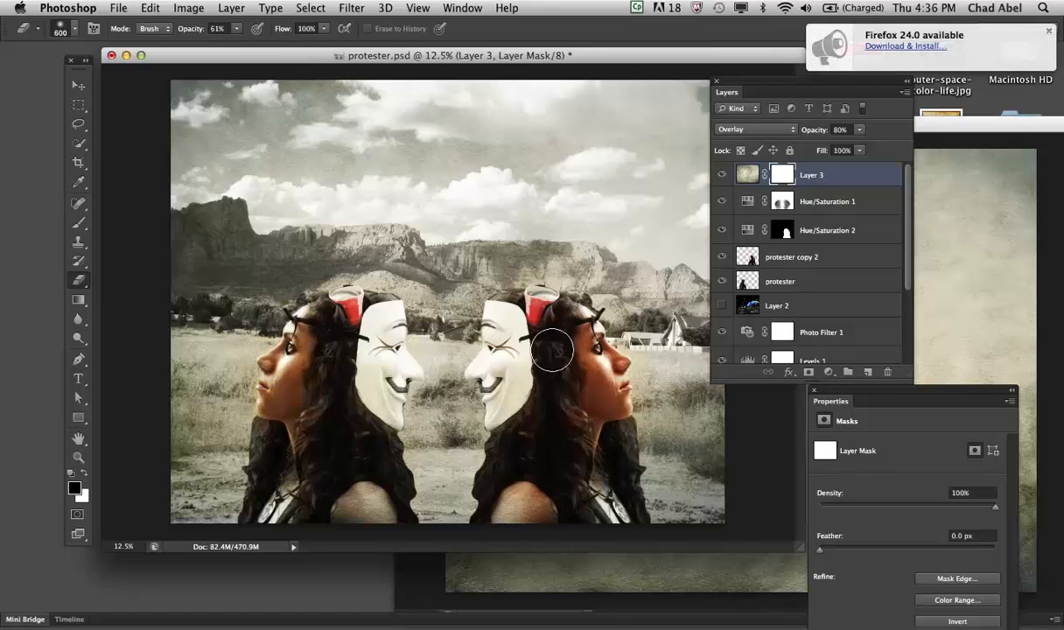
left_click(84, 472)
mouse_move(290, 336)
left_mouse_down()
mouse_move(296, 374)
mouse_move(305, 350)
left_mouse_up()
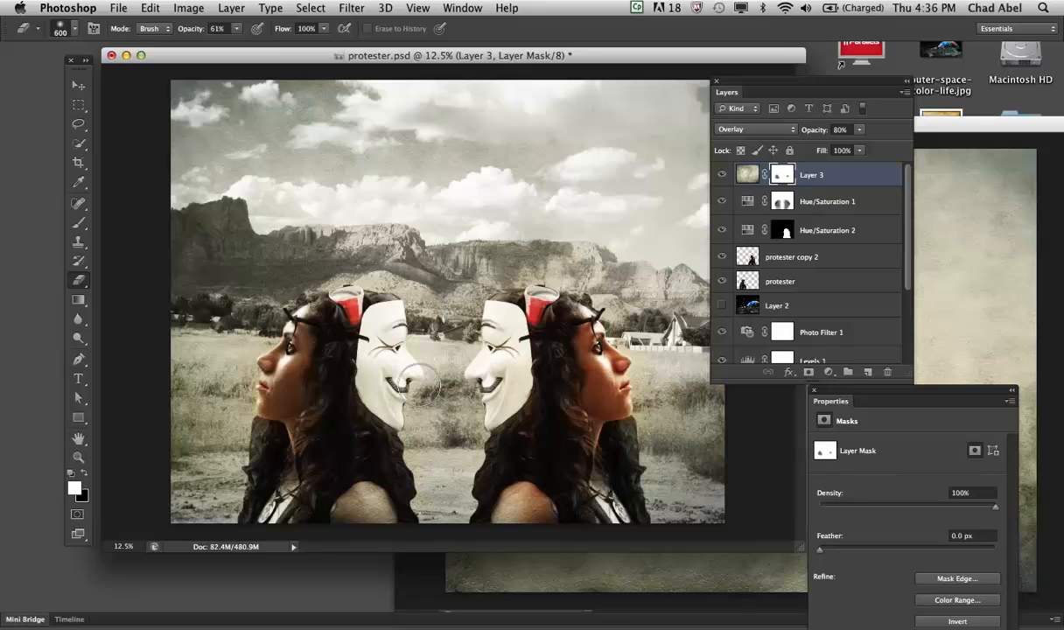
mouse_move(541, 335)
left_mouse_down()
mouse_move(525, 316)
mouse_move(551, 361)
mouse_move(549, 350)
left_mouse_up()
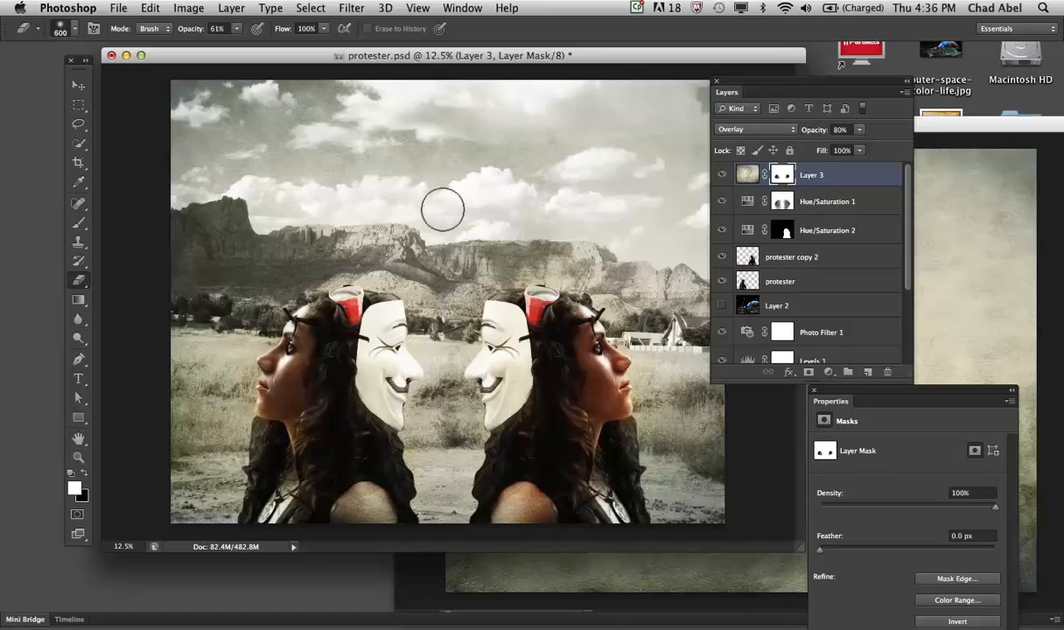
- Select the texture layer's image instead of its mask, activate the Move tool and minimize the OilPainting-5.jpg window
left_click(746, 174)
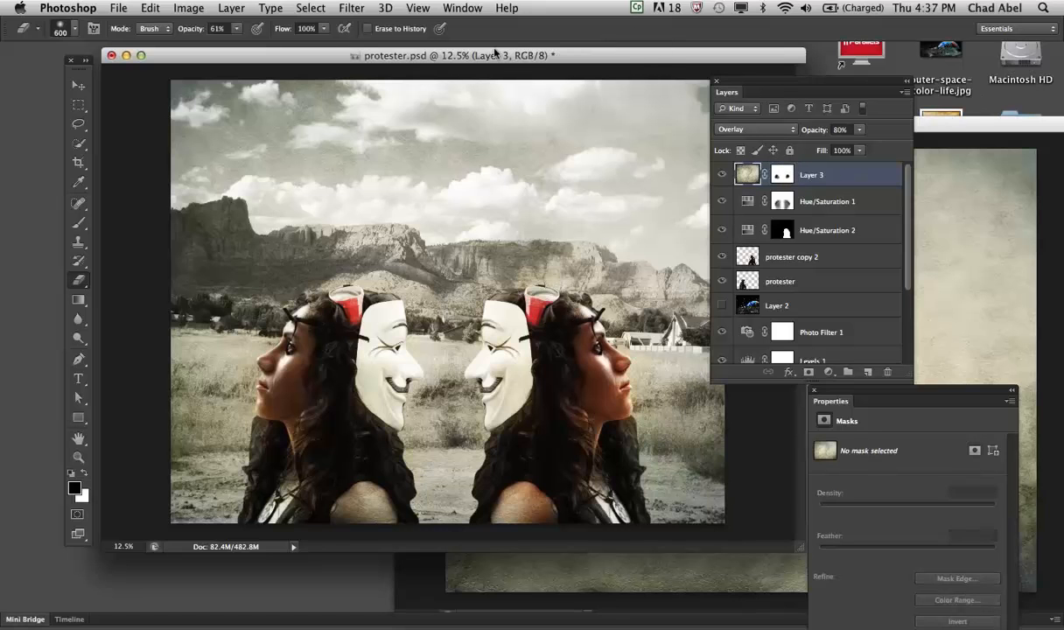
left_click(78, 84)
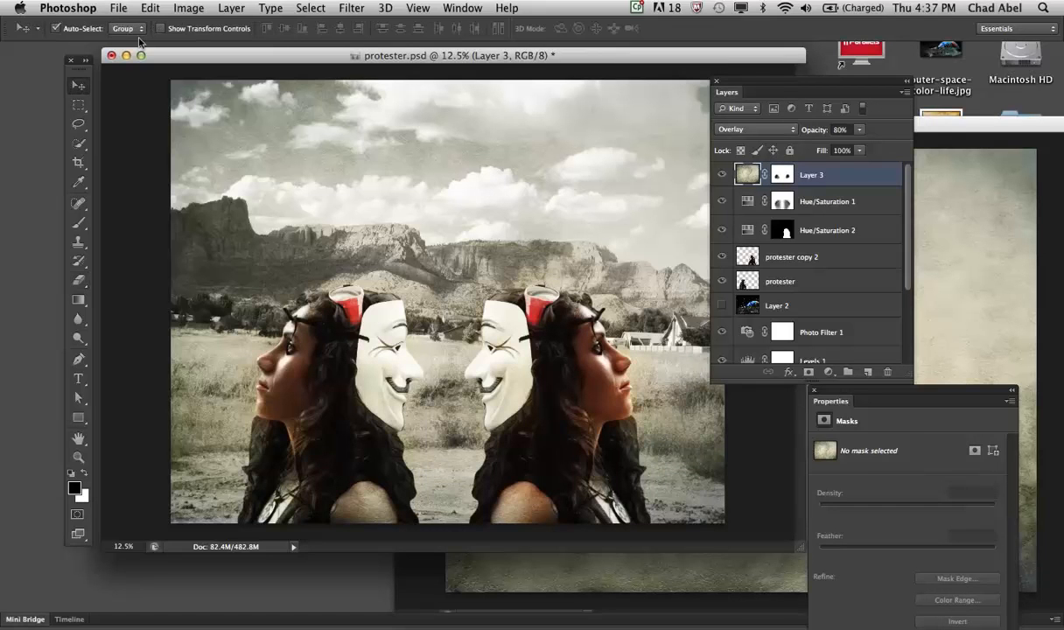
left_click(989, 95)
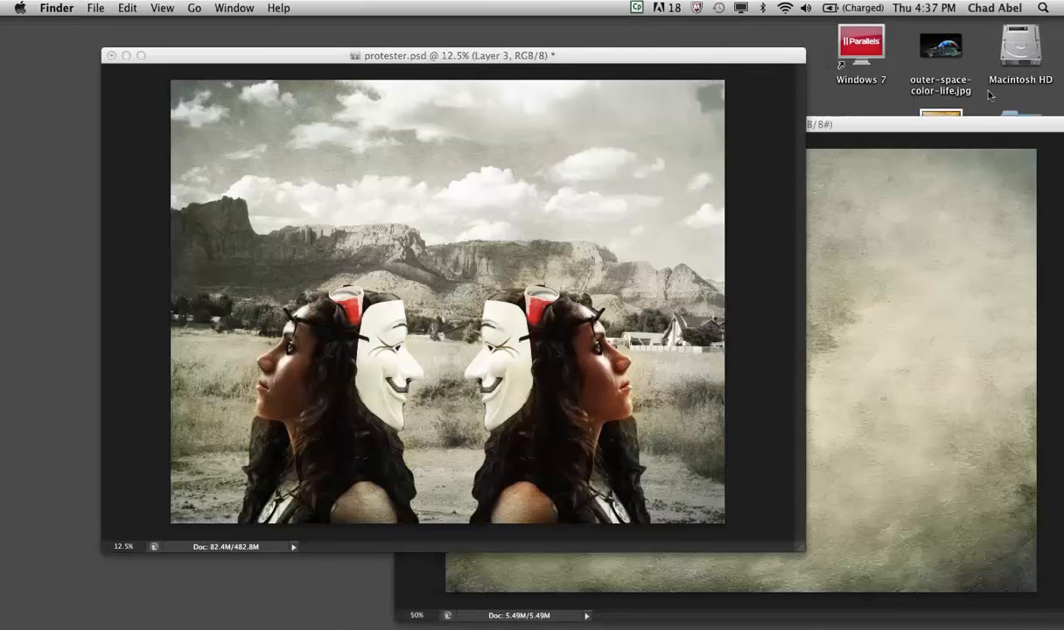
left_click(970, 260)
left_click(970, 125)
left_click_drag(970, 125, 829, 288)
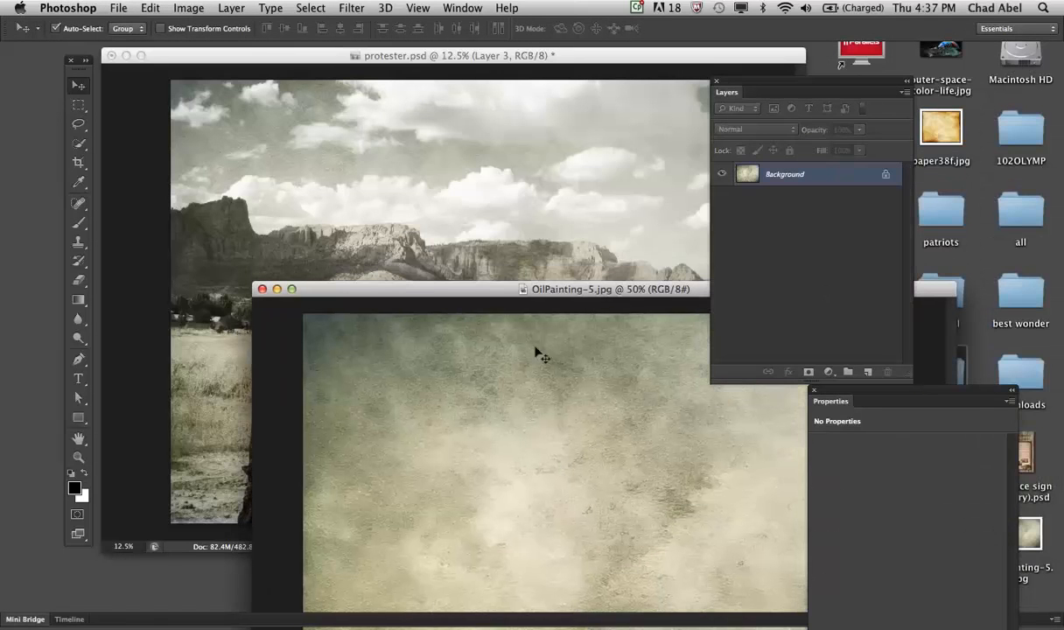
left_click(277, 289)
- Open paper38f.jpg from the desktop in Photoshop and reposition its window so that the protester.psd canvas is reachable
left_click(977, 254)
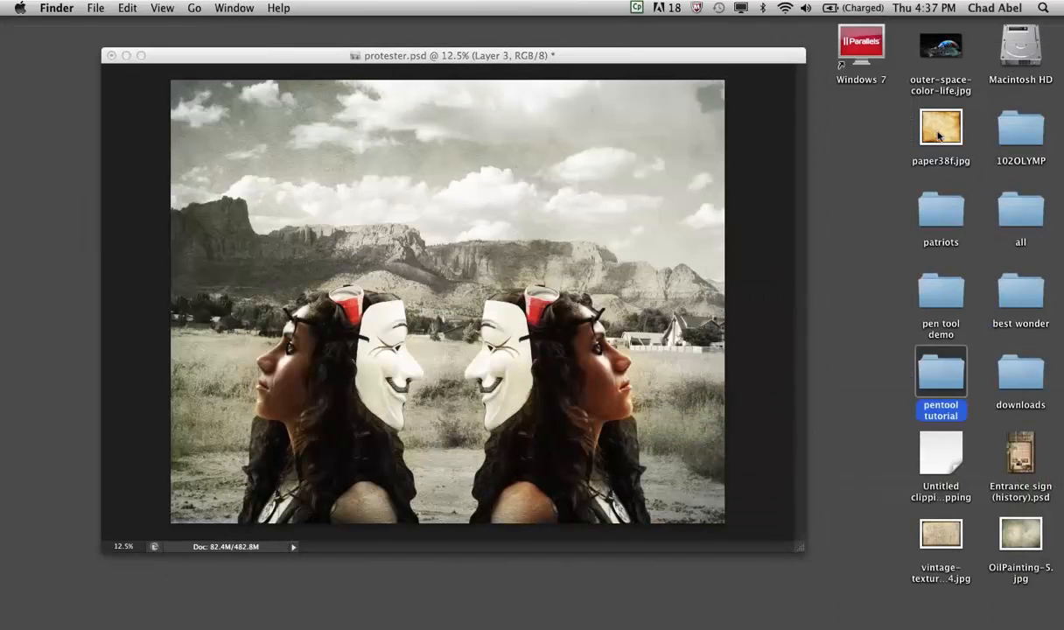
left_click_drag(932, 123, 560, 615)
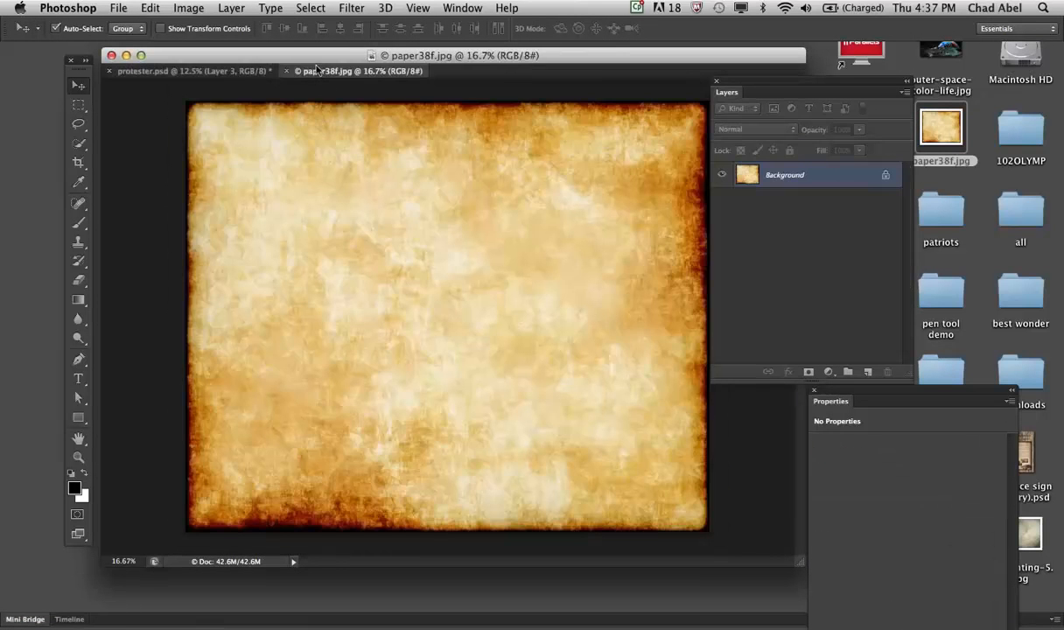
left_click_drag(318, 70, 208, 57)
left_click_drag(357, 51, 588, 220)
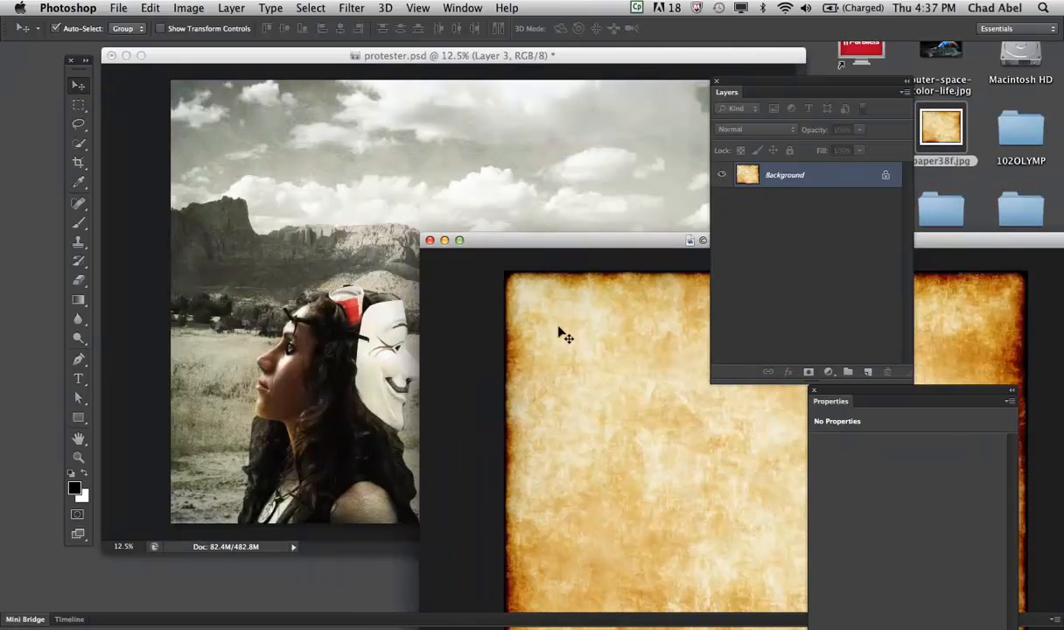
- Copy the parchment image into protester.psd against the canvas's left edge and place its layer directly below the protester layer
left_click_drag(537, 318, 238, 148)
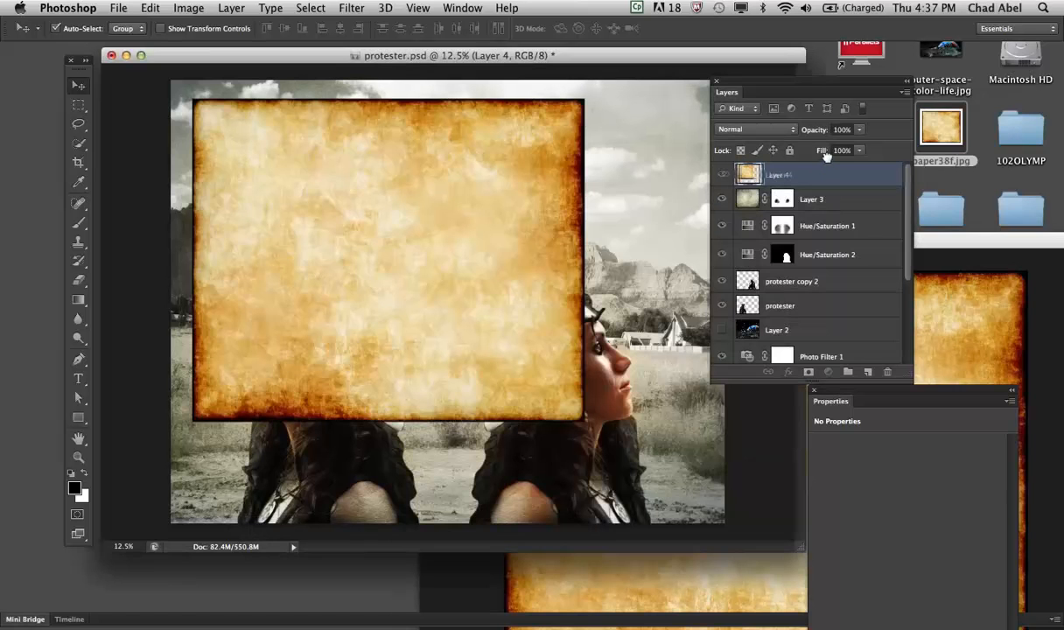
left_click_drag(414, 168, 391, 164)
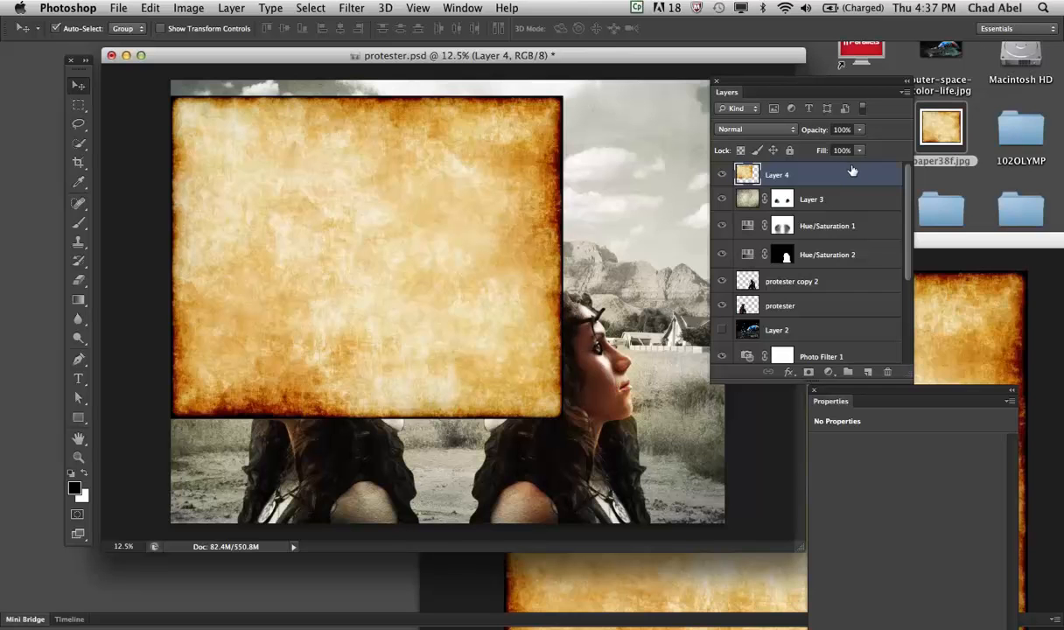
left_click_drag(850, 172, 836, 313)
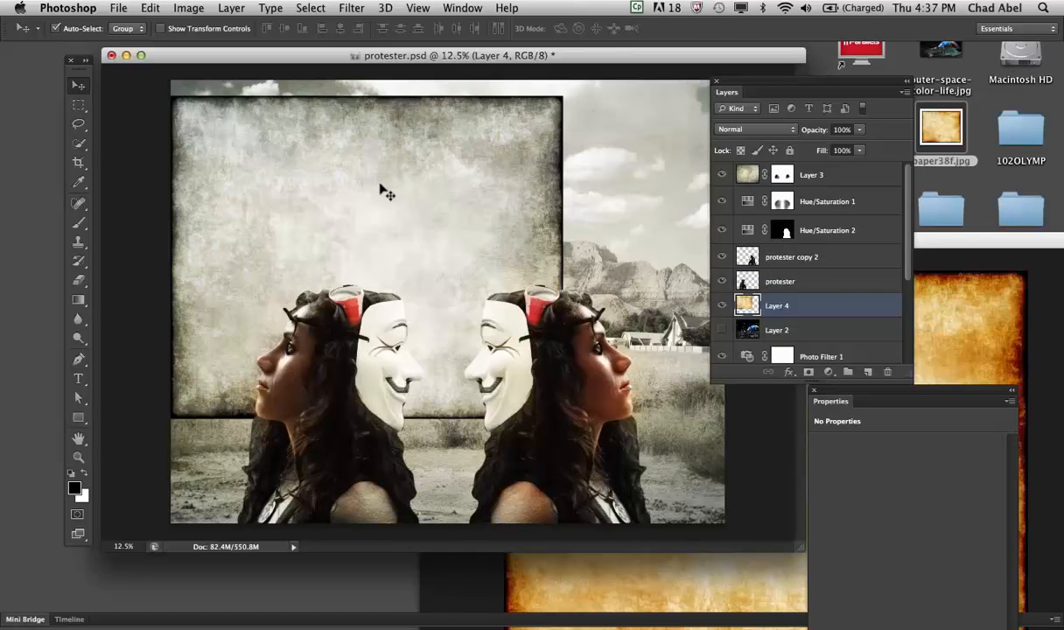
- Free-transform the parchment layer, scaling it to about 143% width and 137% height so it covers the whole canvas
key("super+t")
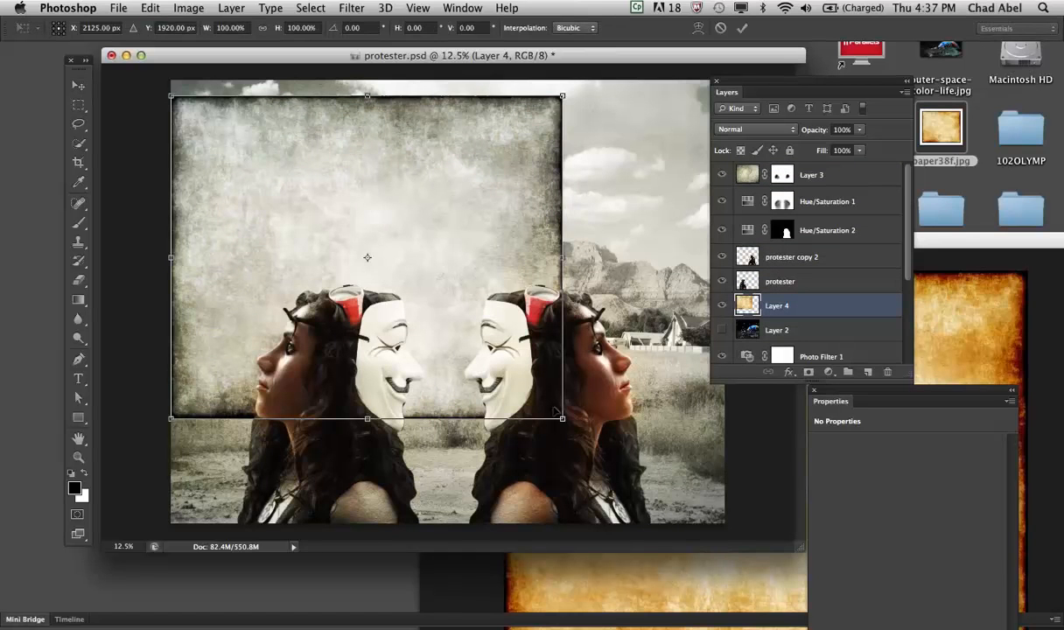
left_click_drag(558, 411, 731, 531)
left_click_drag(633, 313, 627, 292)
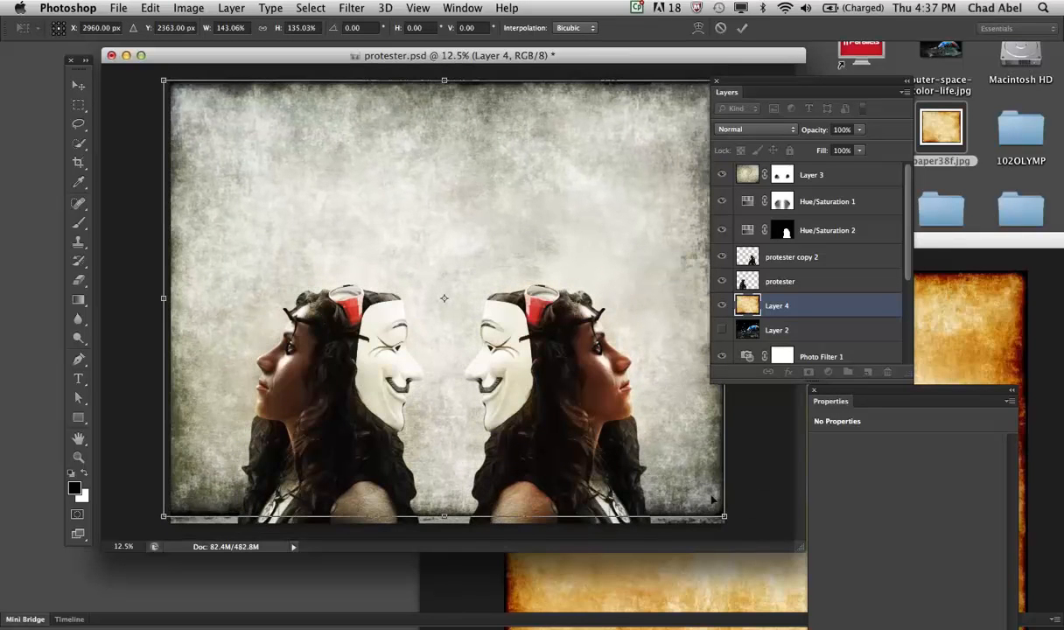
left_click_drag(724, 516, 724, 523)
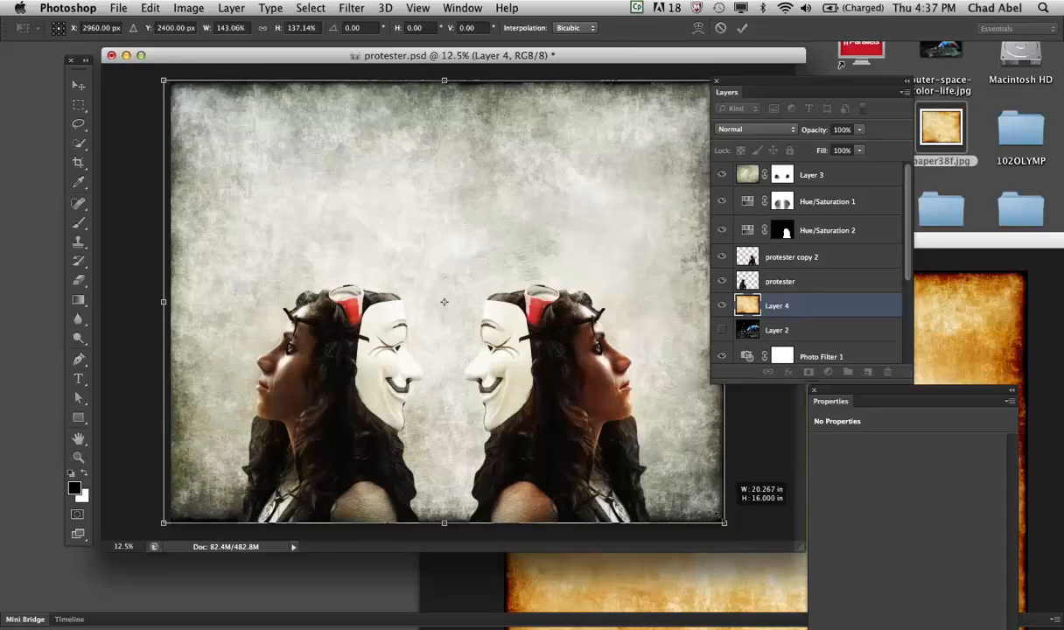
key("Return")
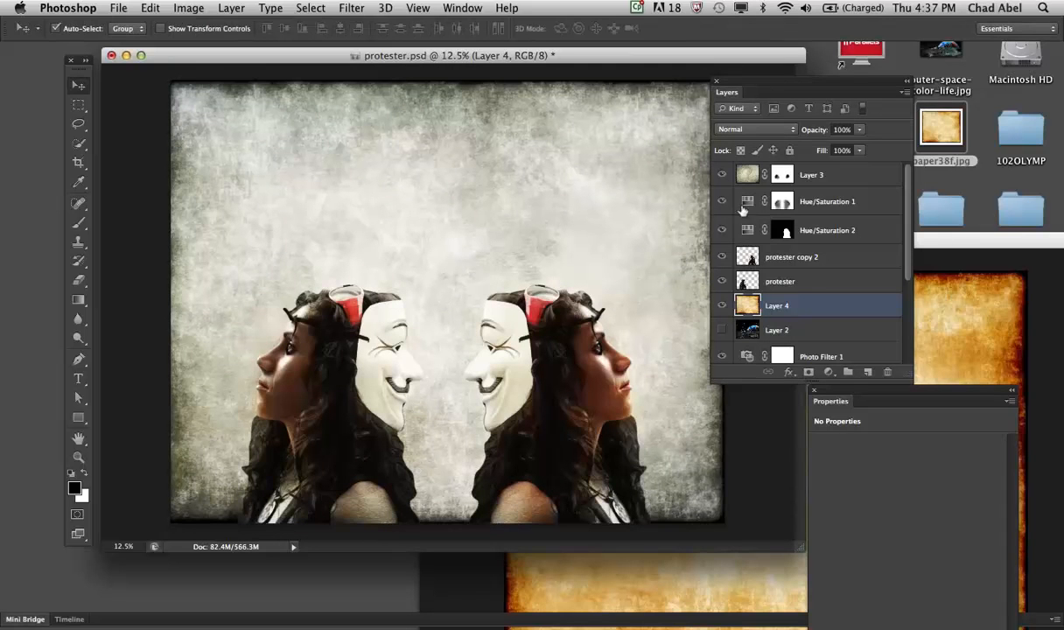
- Set the parchment layer's blend mode to Darken and move the layer to the top of the layer stack
left_click(792, 130)
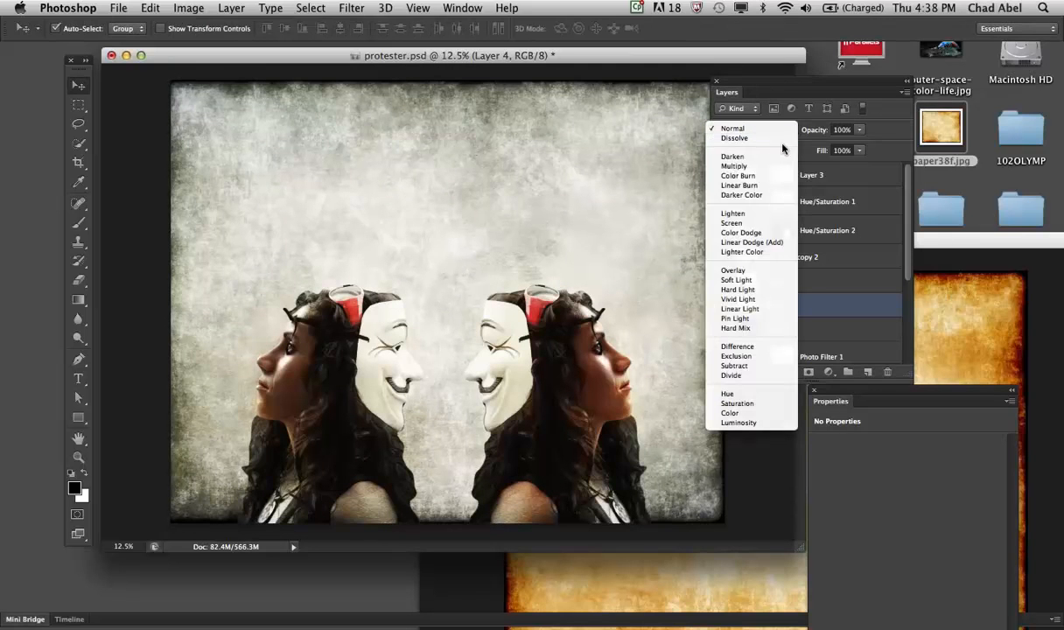
left_click(784, 156)
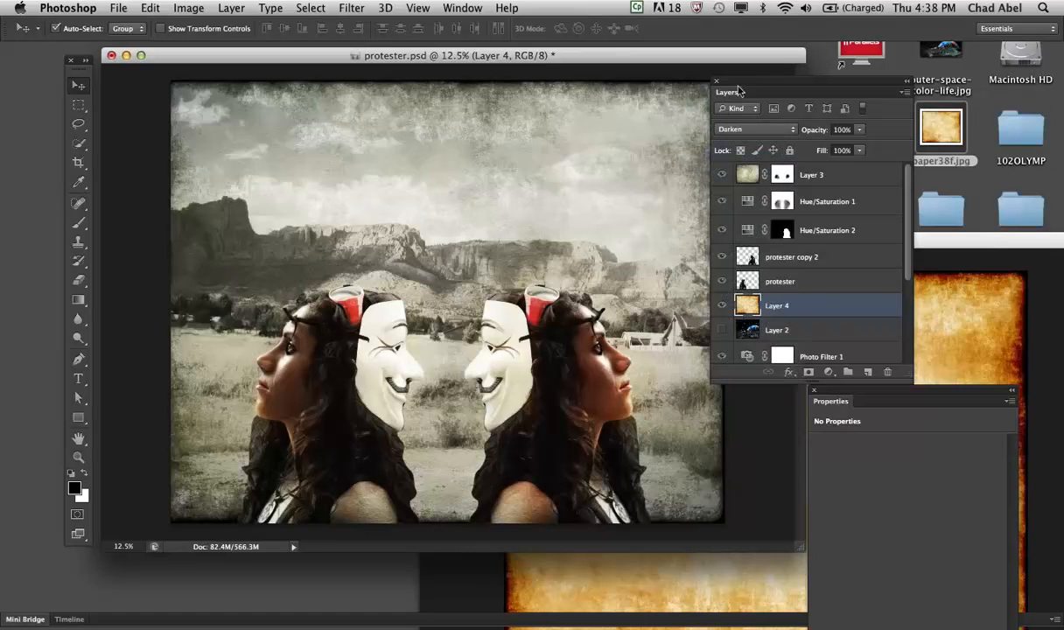
left_click_drag(750, 80, 817, 81)
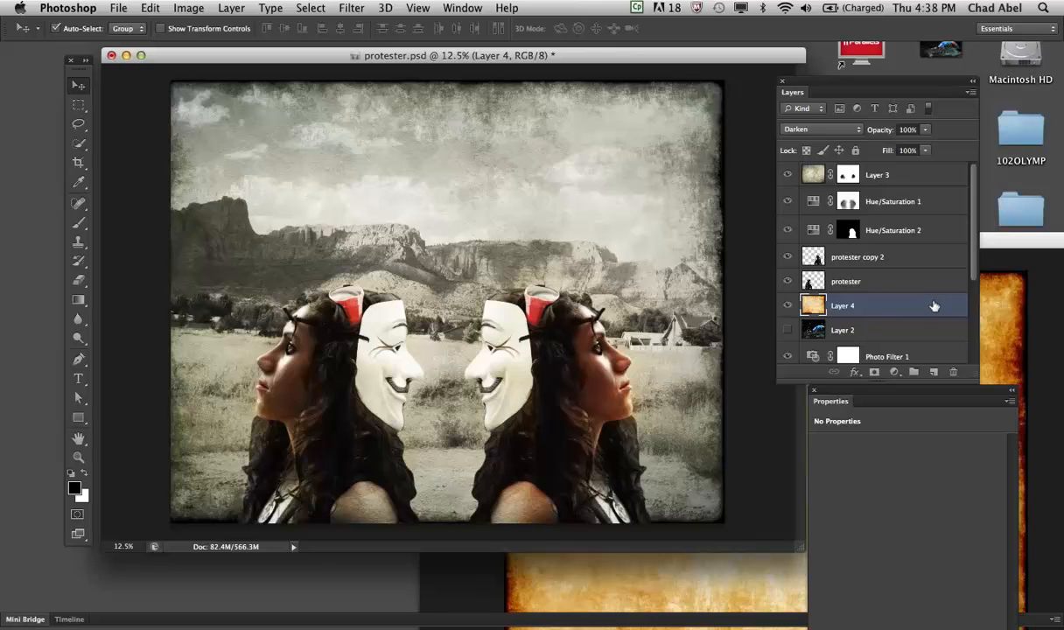
left_click_drag(931, 306, 935, 169)
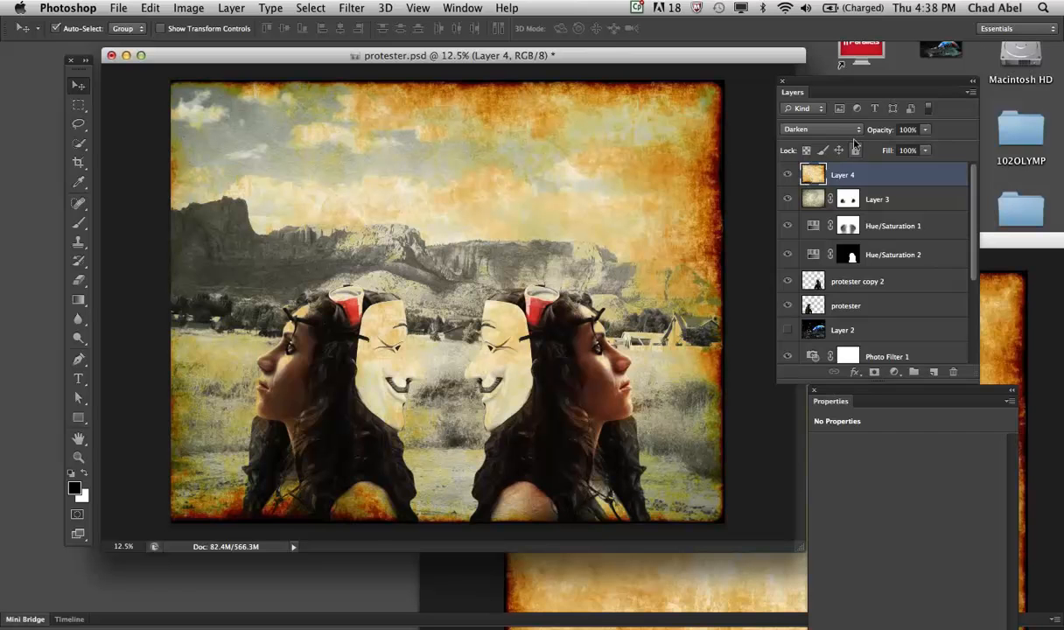
- Try the Overlay and Soft Light blend modes on the parchment layer
left_click(818, 129)
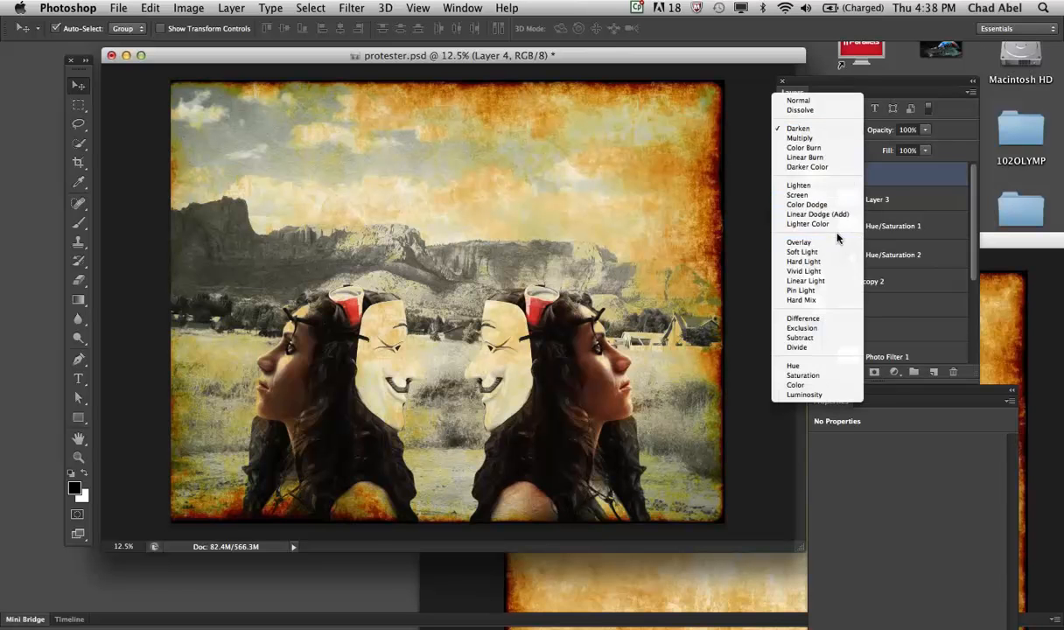
left_click(836, 238)
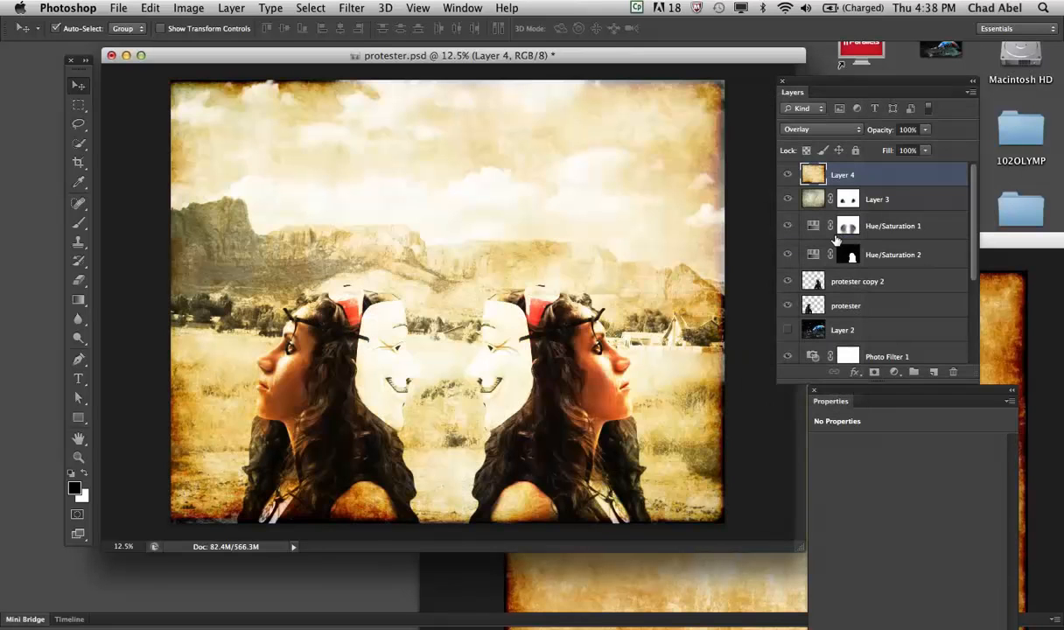
left_click(857, 131)
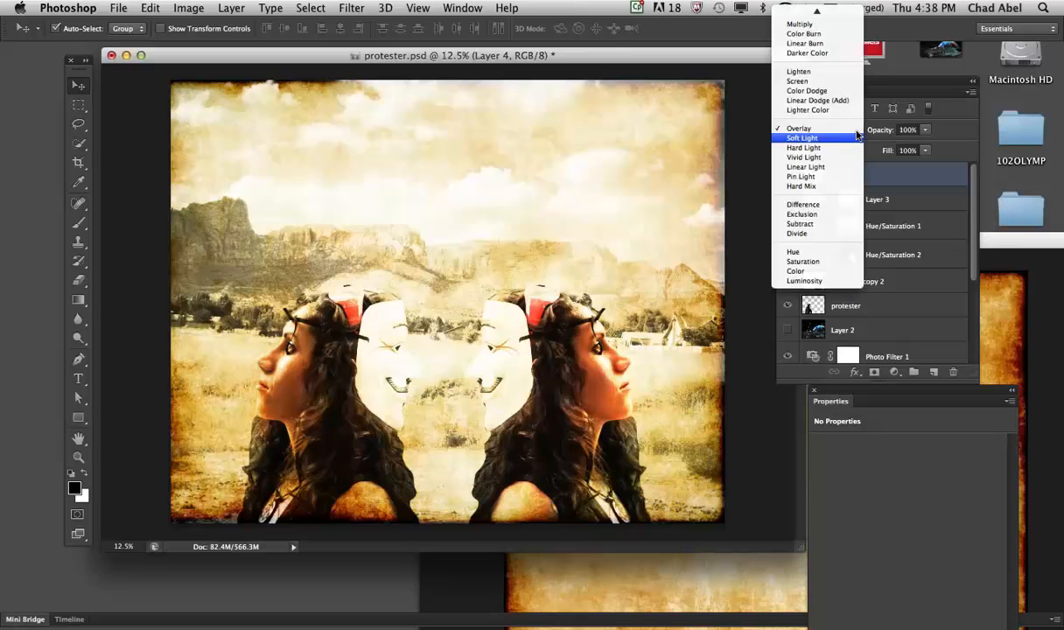
left_click(857, 137)
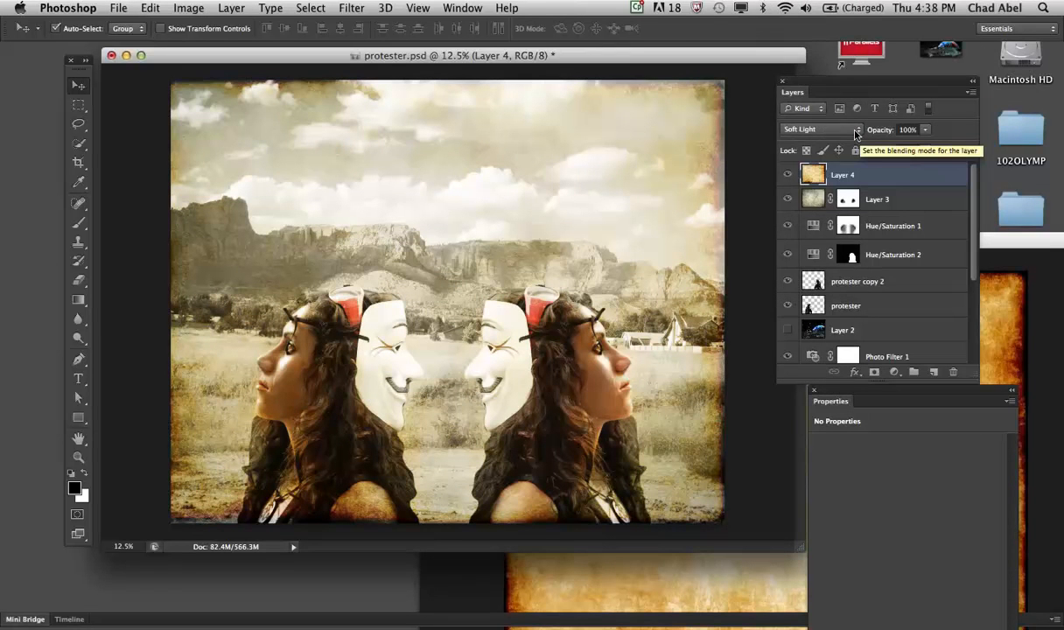
left_click(856, 133)
left_click(854, 147)
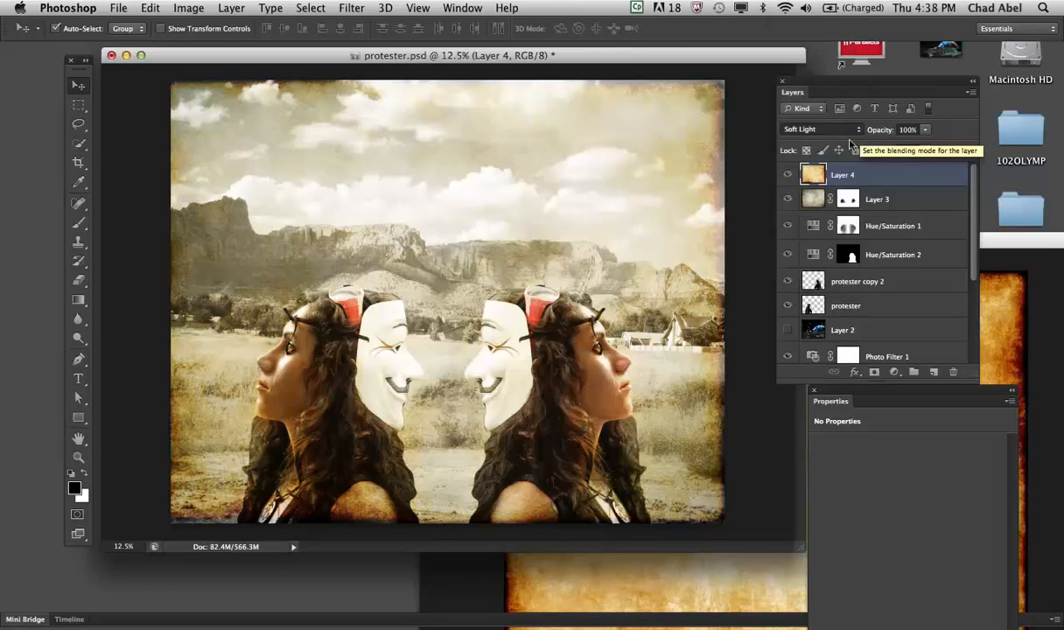
- Set the parchment layer's blend mode to Overlay and reduce its opacity to 61%
left_click(854, 131)
left_click(853, 100)
left_click(928, 131)
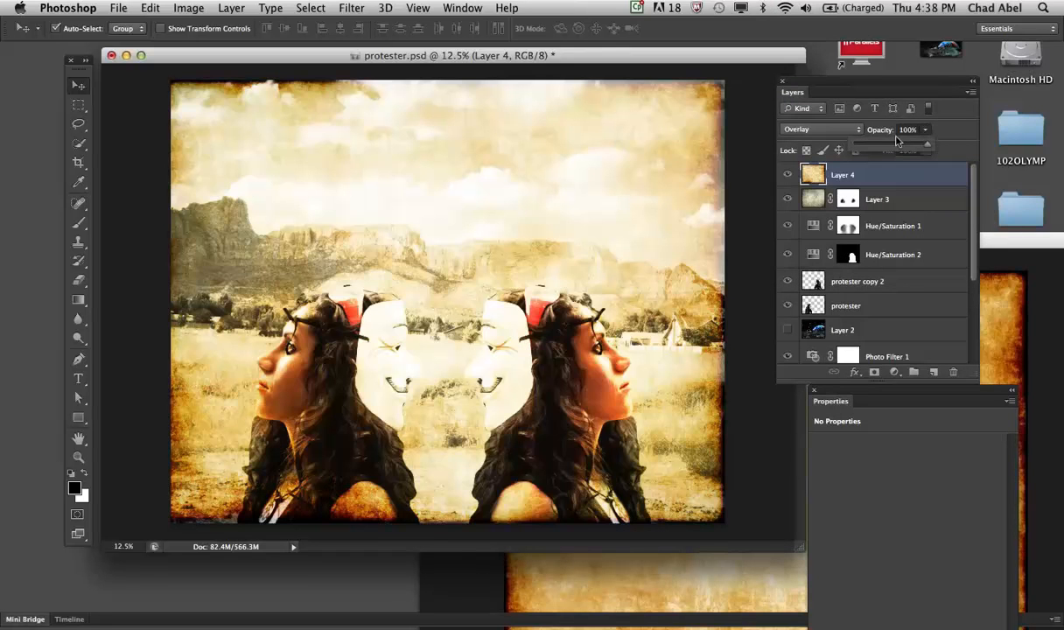
left_click(895, 140)
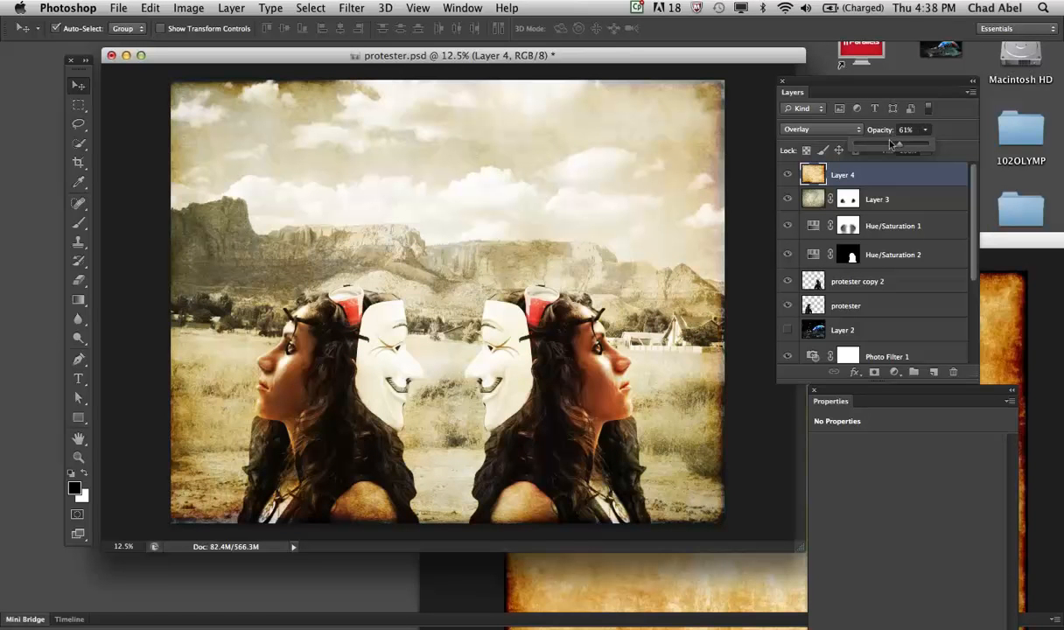
- Bring the paper38f.jpg window into reach, put it away and switch to the Finder desktop
left_click_drag(1006, 237, 956, 372)
left_click(380, 374)
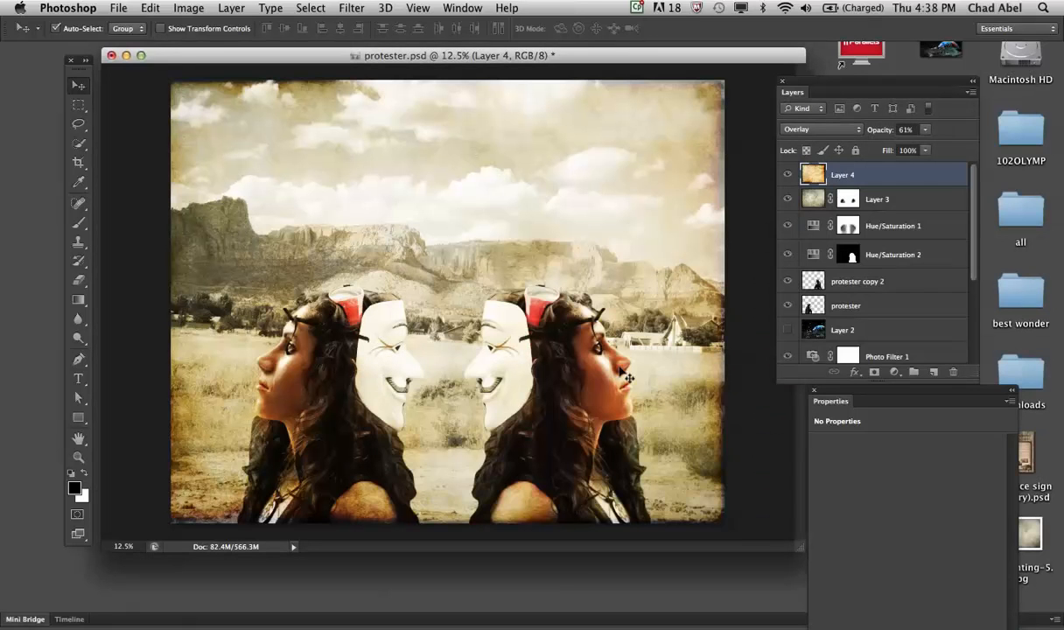
left_click(991, 336)
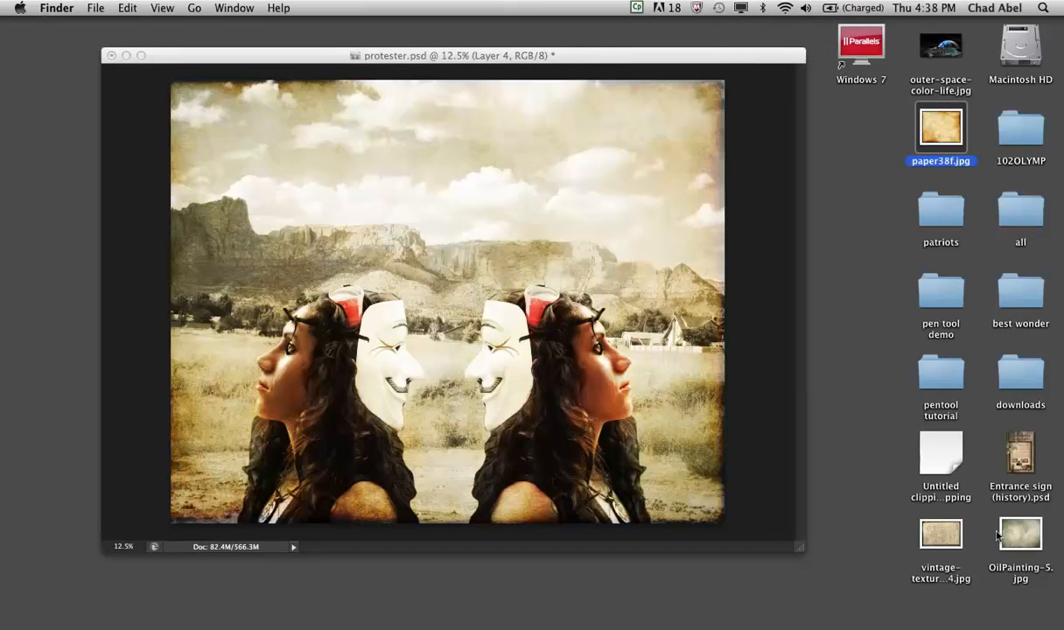
- Place OilPainting-5.jpg from the desktop into protester.psd and delete the placed layer again
left_click_drag(1027, 531, 411, 221)
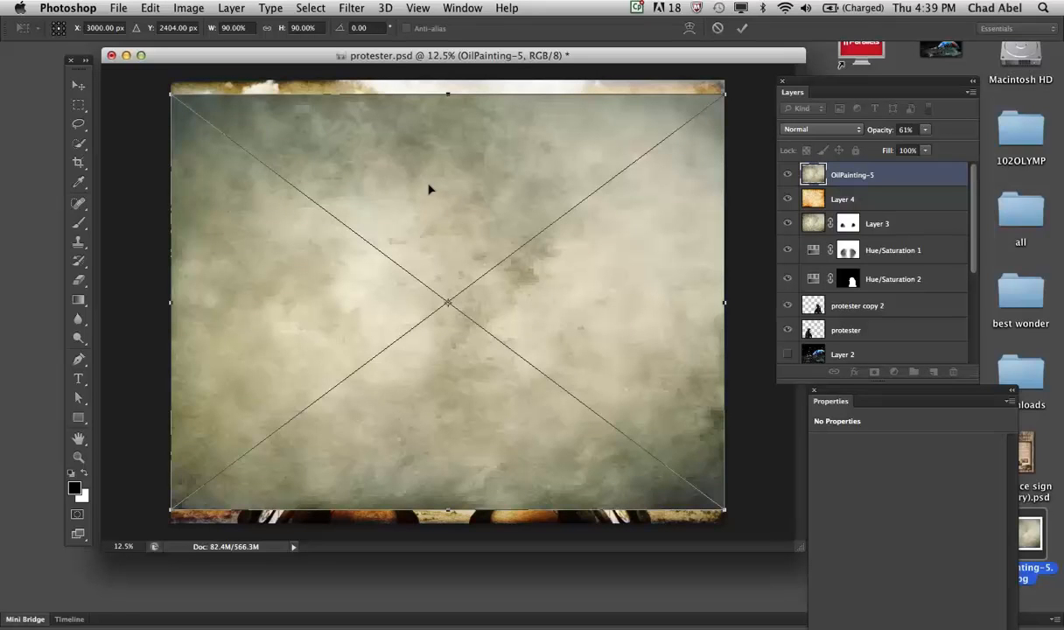
key("Return")
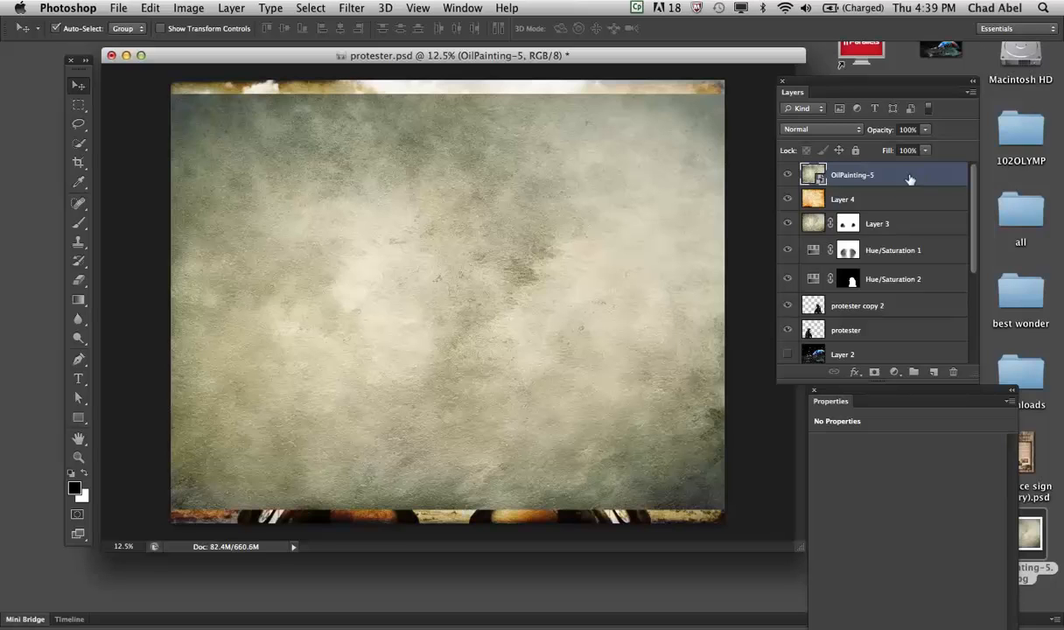
key("Delete")
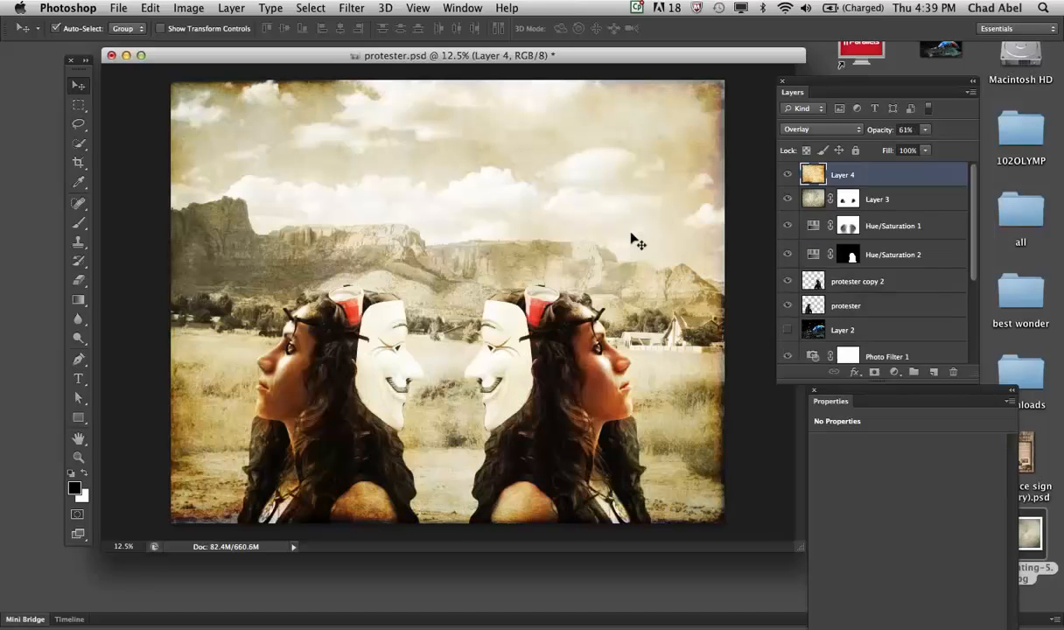
- Place the vintage-textures-texturepalace-4 image from the desktop into protester.psd and rasterize its layer
left_click(1004, 339)
left_click_drag(936, 551, 435, 223)
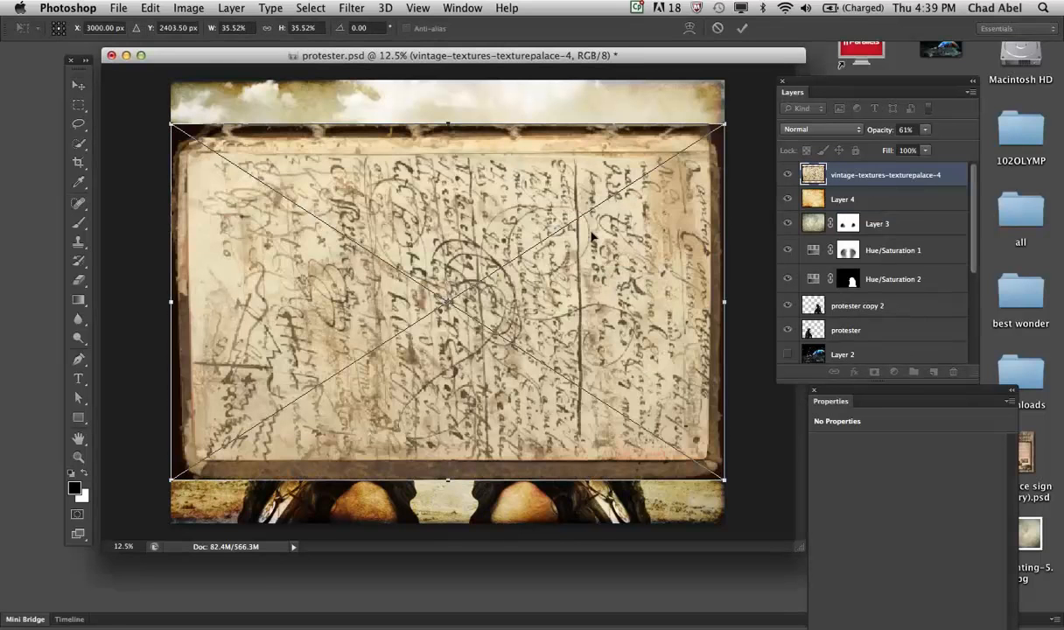
key("Return")
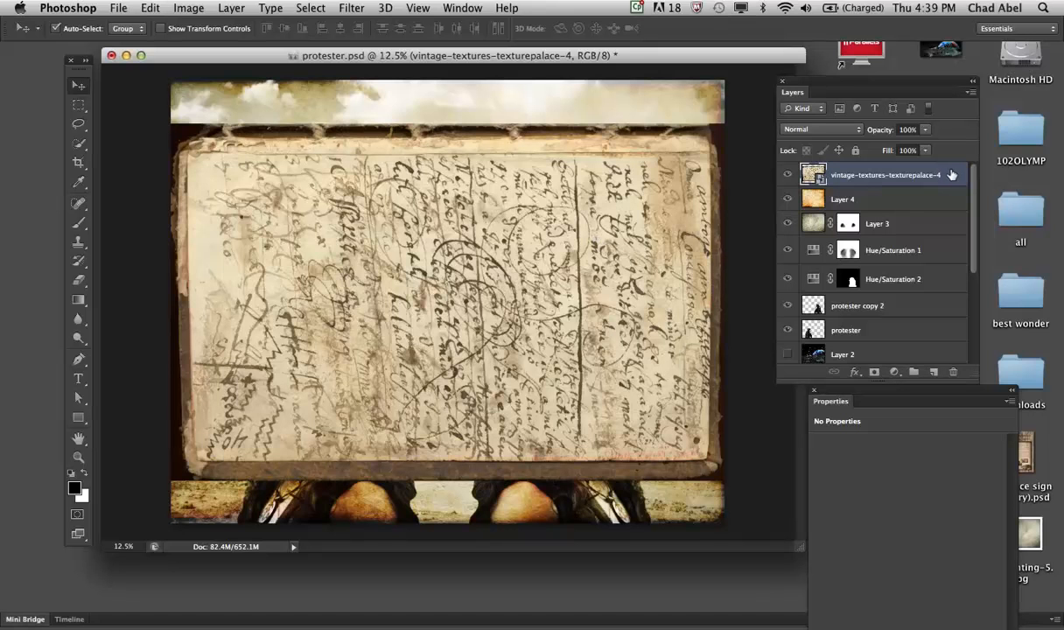
right_click(952, 175)
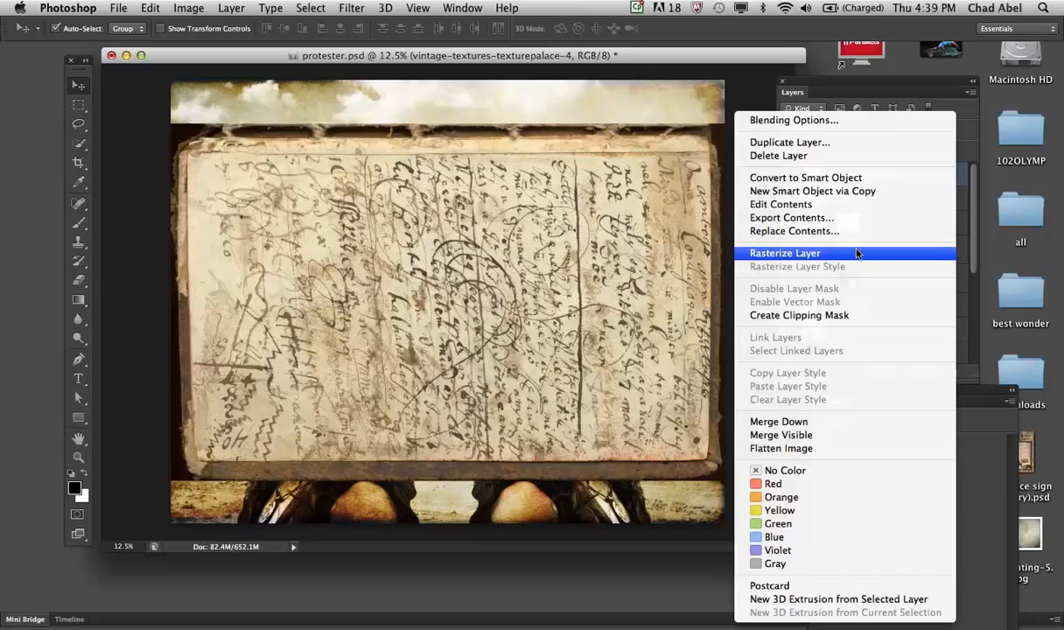
left_click(854, 248)
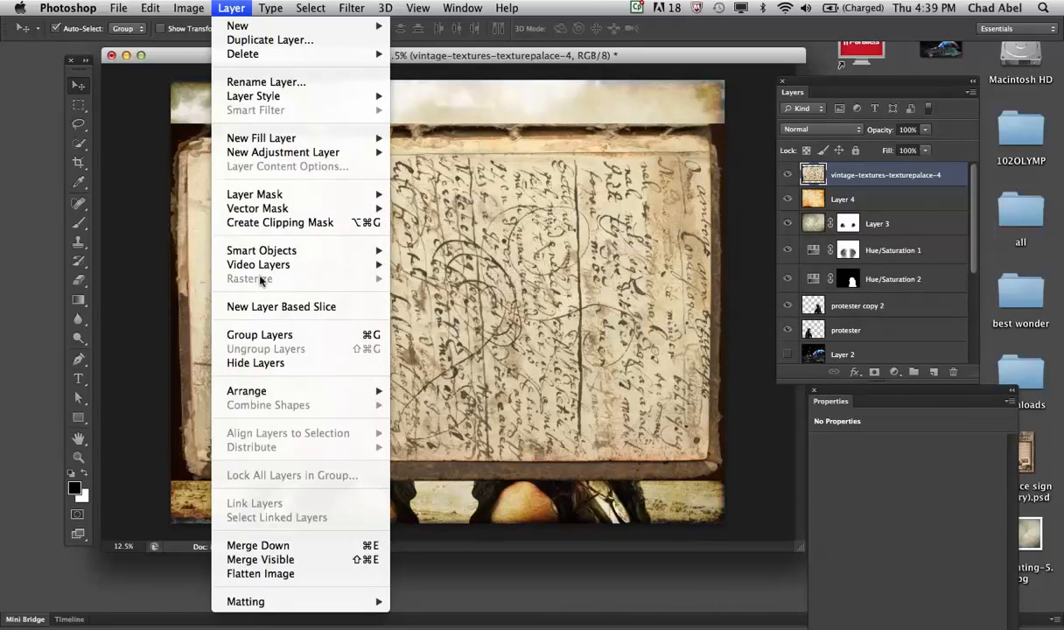
mouse_move(270, 255)
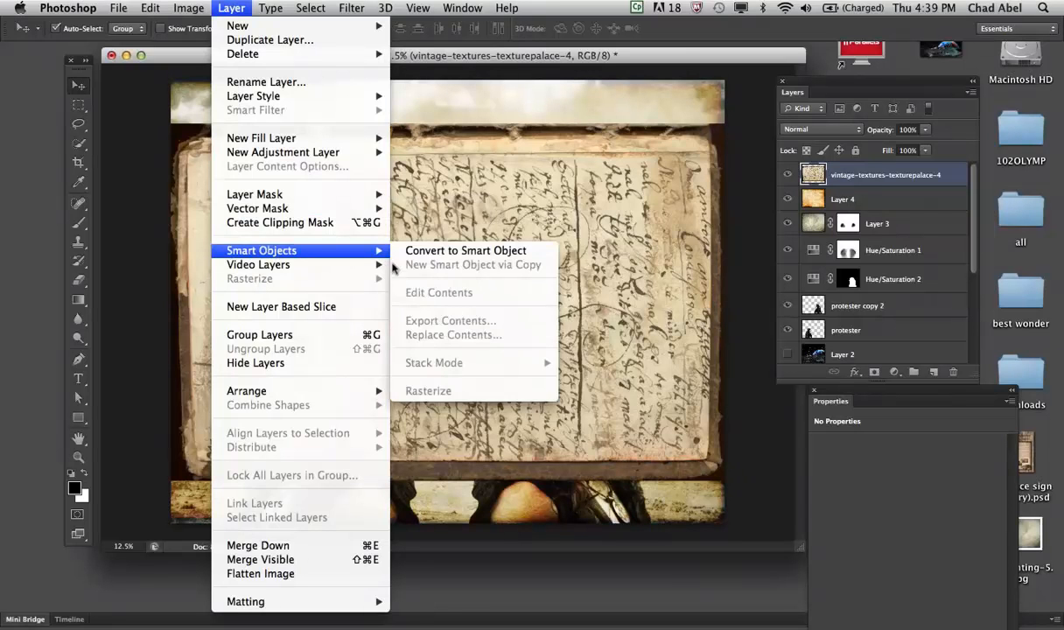
left_click(650, 45)
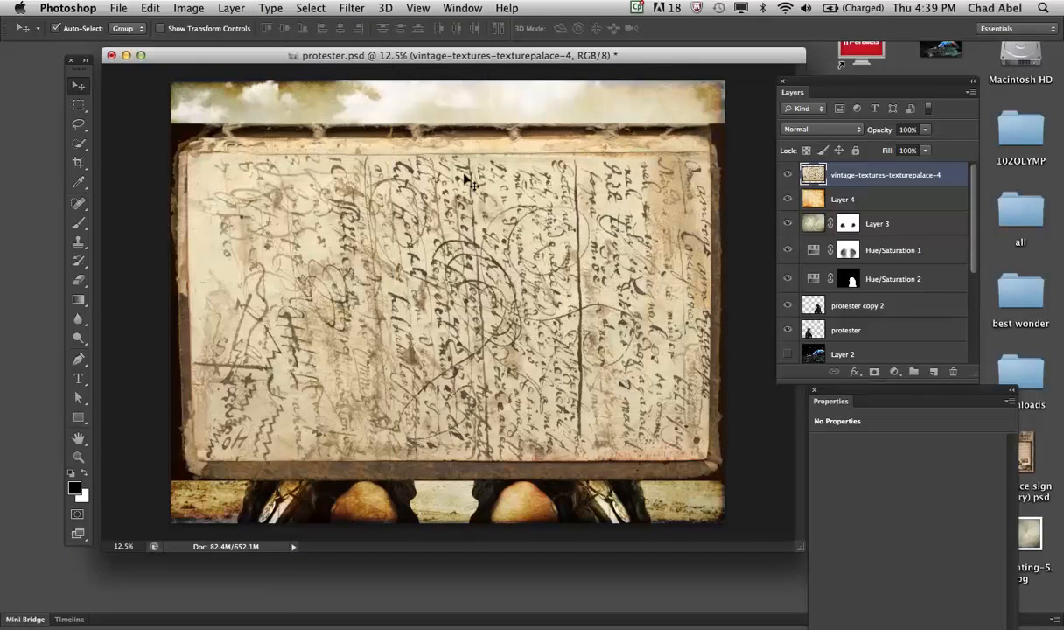
- Move the handwritten-page texture to the canvas's upper edge and free-transform it to cover the full canvas
left_click_drag(490, 185, 517, 182)
key("super+t")
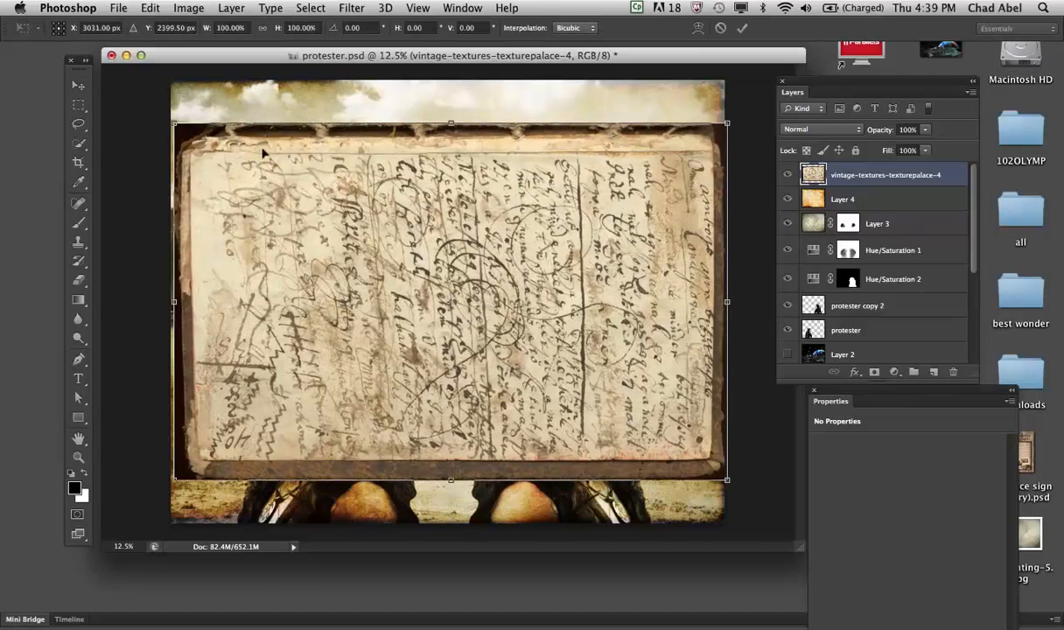
left_click_drag(257, 168, 252, 129)
left_click_drag(719, 435, 724, 522)
key("Return")
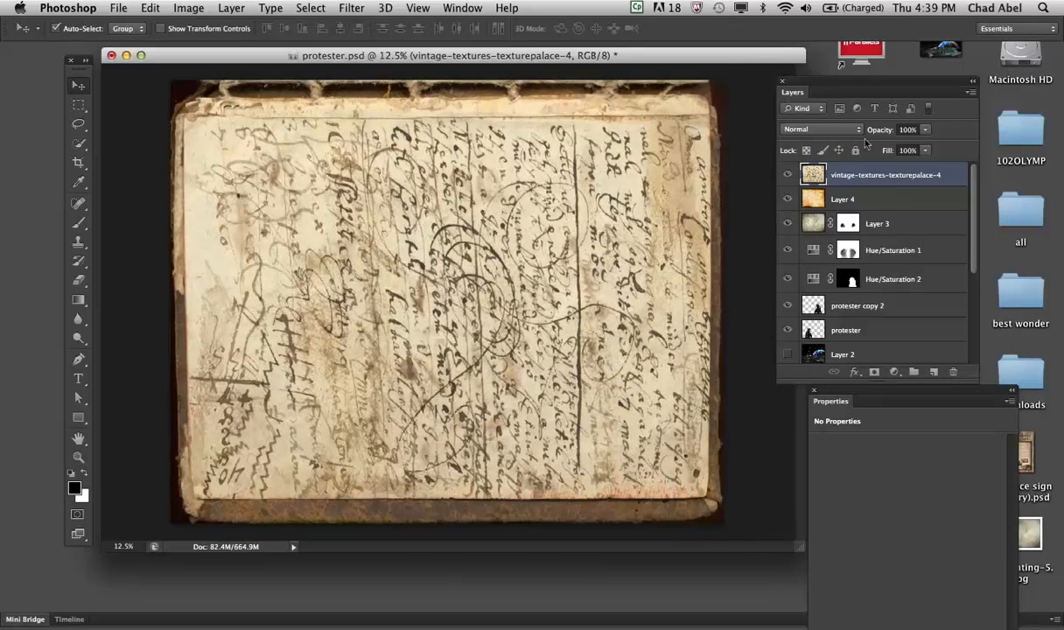
- Try the Overlay, Soft Light, Vivid Light and Linear Light blend modes on the handwritten-page texture layer
left_click(853, 130)
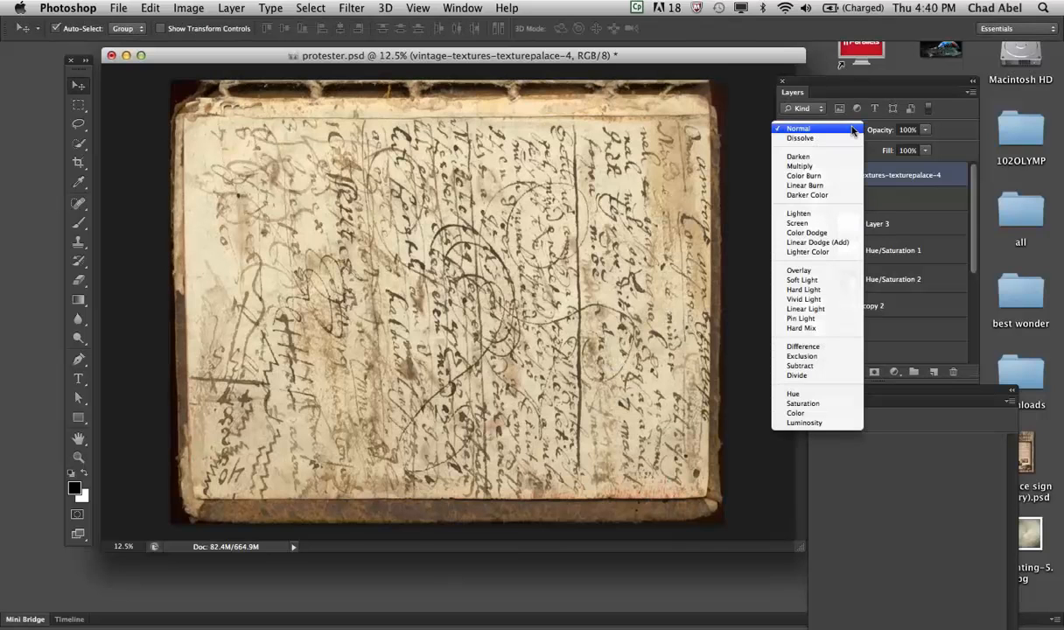
left_click(832, 272)
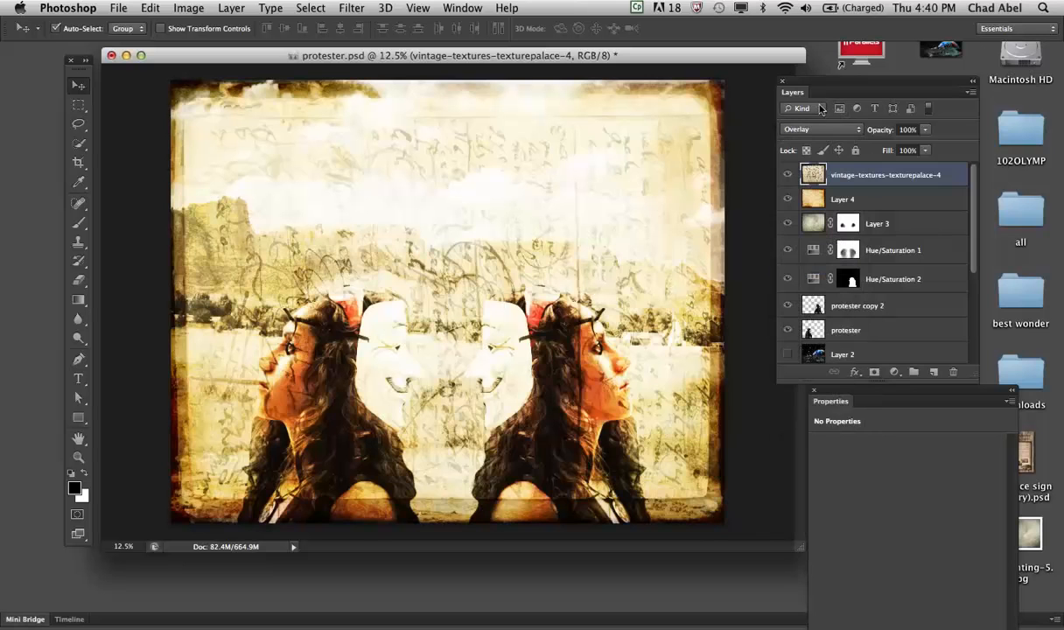
left_click(858, 132)
left_click(857, 141)
left_click(856, 132)
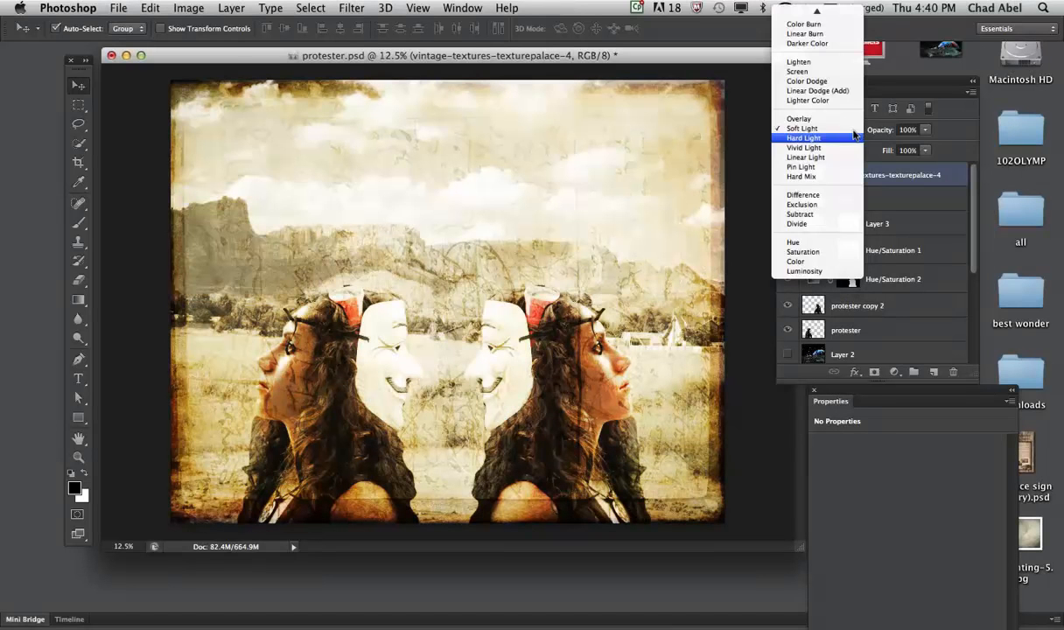
left_click(826, 147)
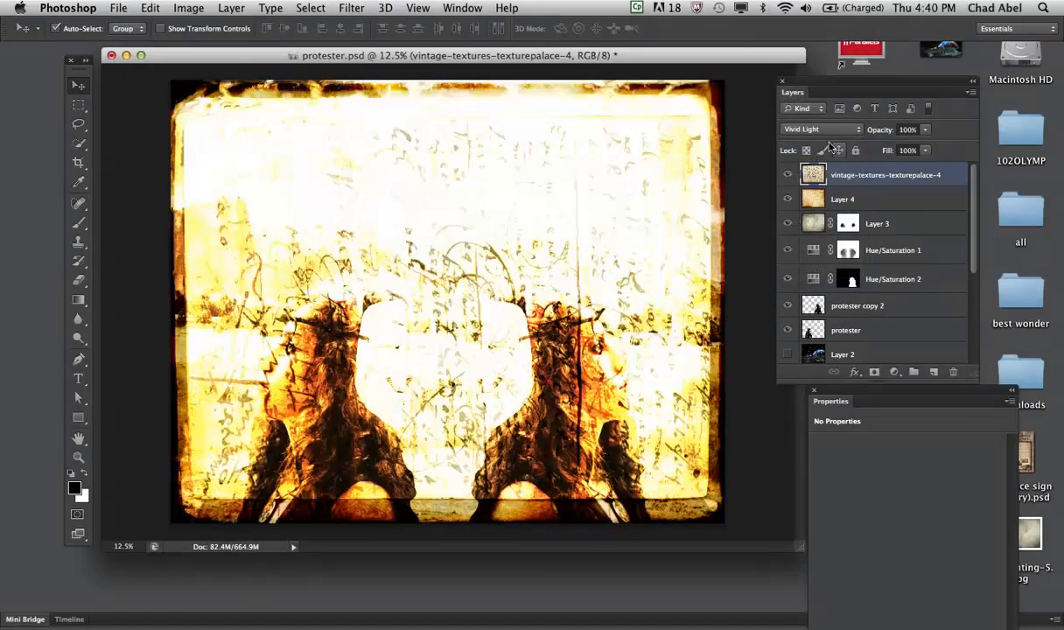
left_click(857, 132)
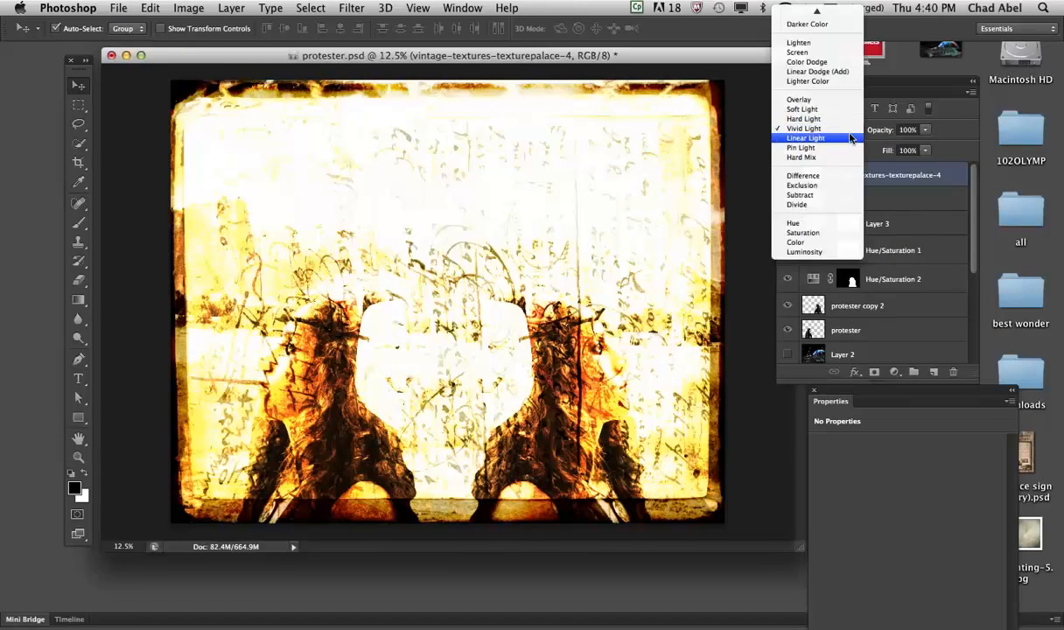
left_click(855, 139)
- Set the handwritten-page texture layer's blend mode to Darken
left_click(856, 130)
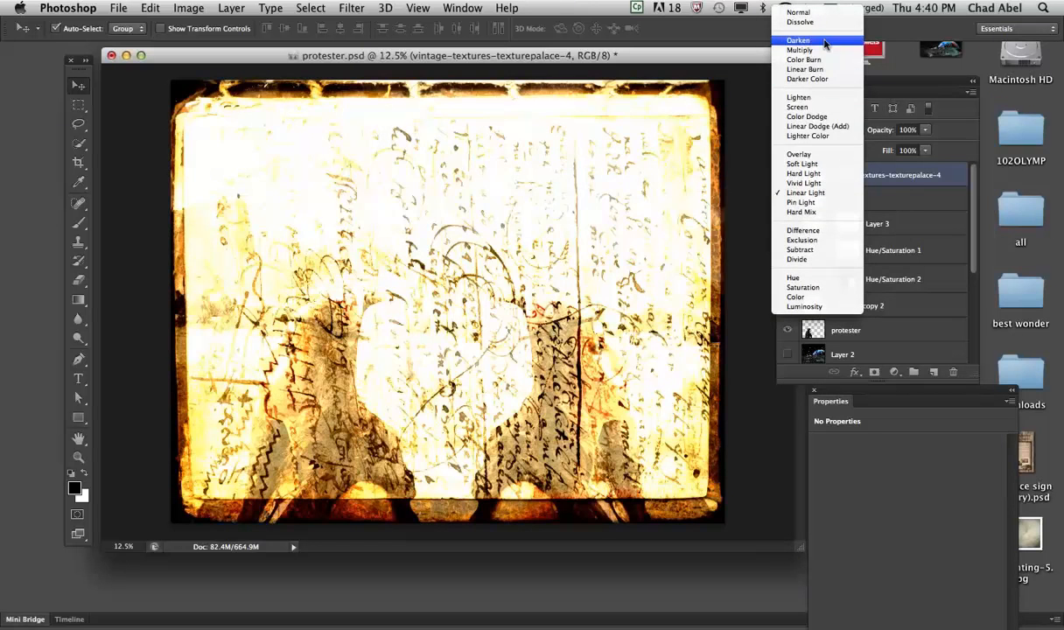
left_click(820, 40)
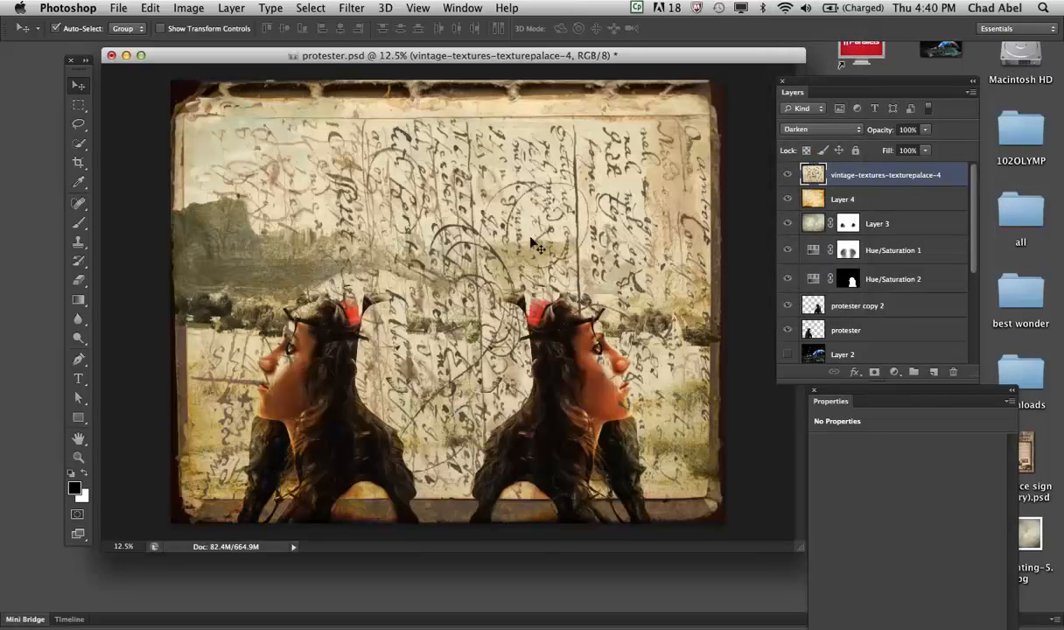
- Shift the handwritten-page texture slightly right and free-transform it to about 100.66% width and 103.33% height
left_click_drag(464, 224, 484, 230)
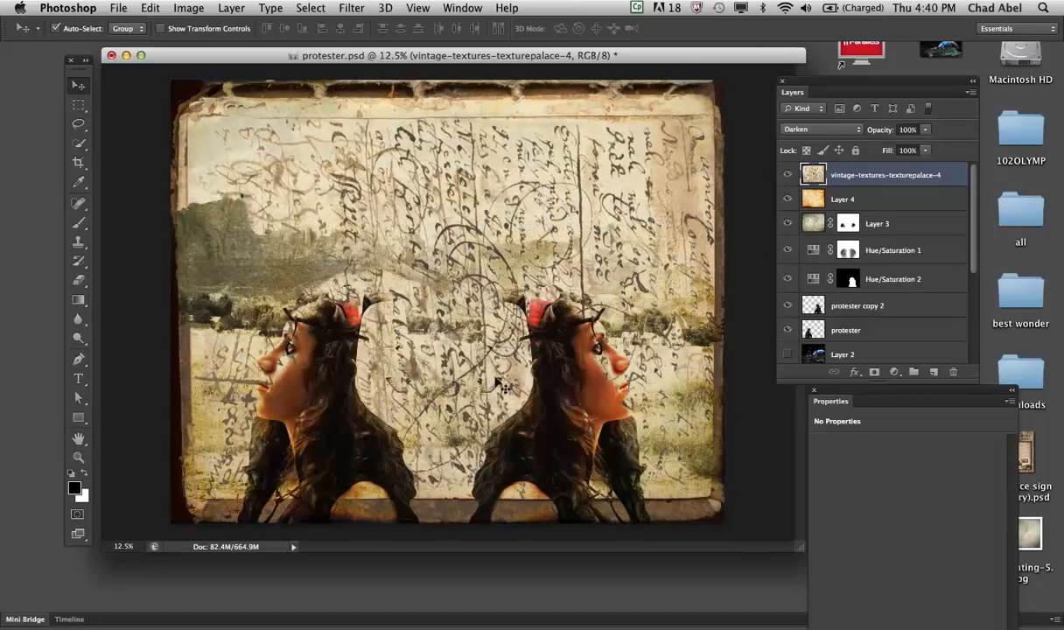
key("super+t")
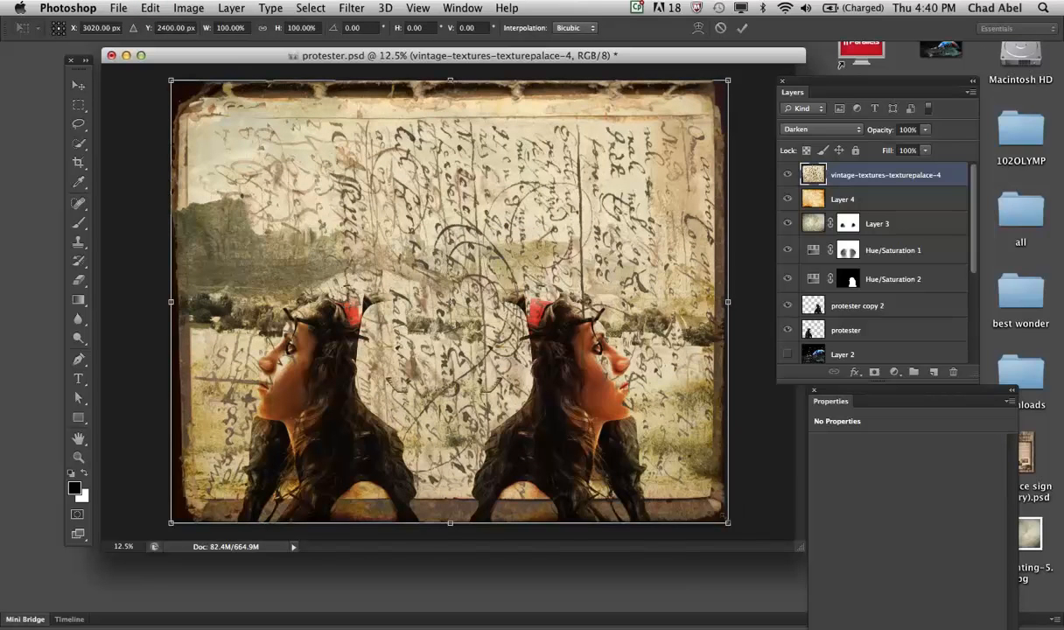
left_click_drag(727, 522, 730, 537)
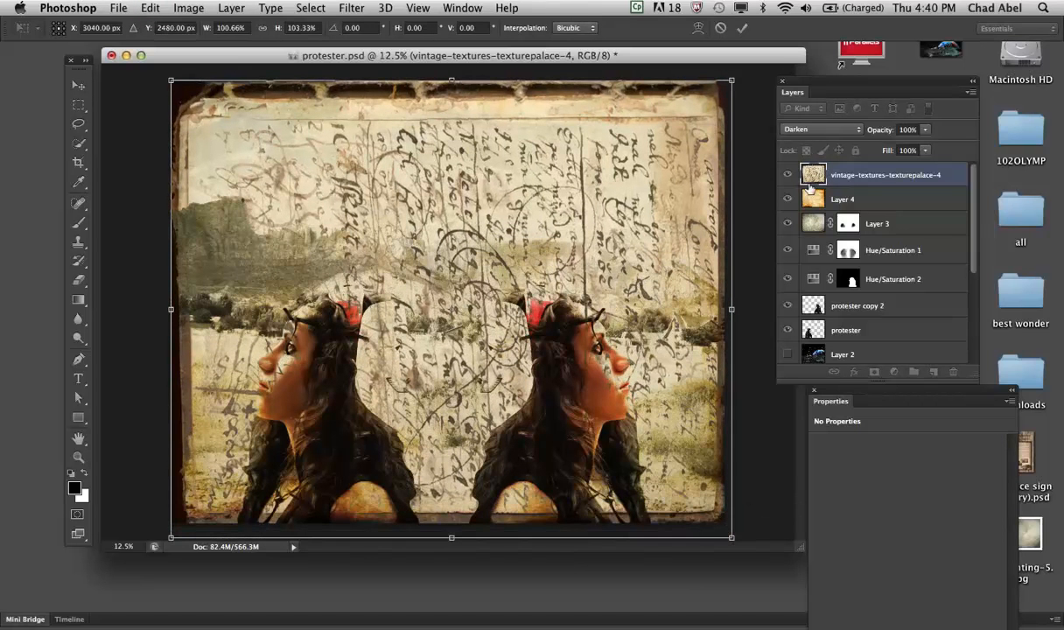
- Set the handwritten-page texture layer's opacity to 72% and add a layer mask to it
left_click(925, 130)
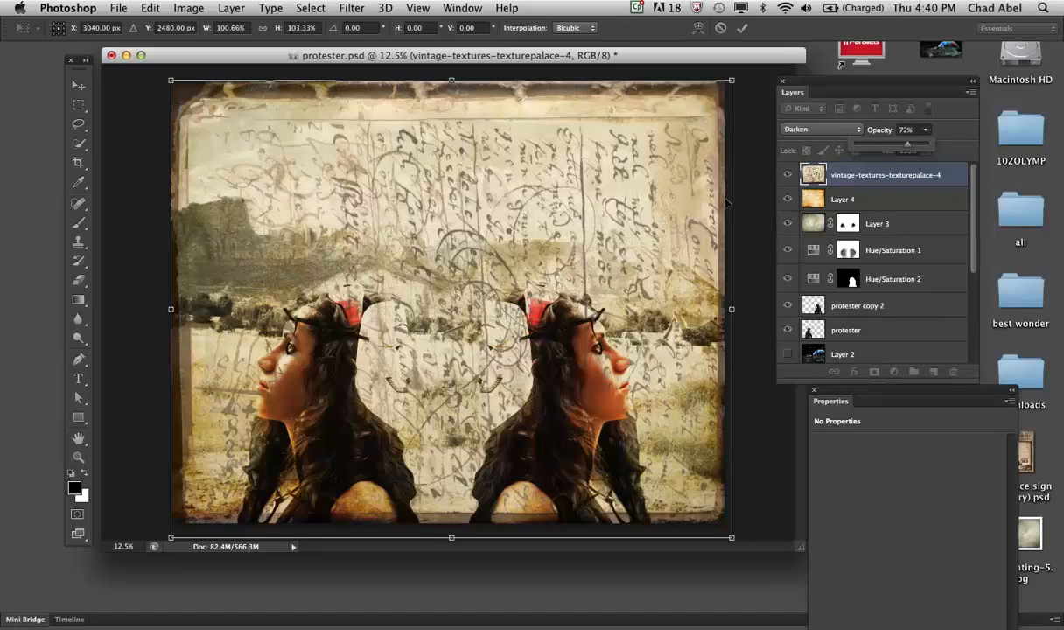
left_click(727, 203)
key("Return")
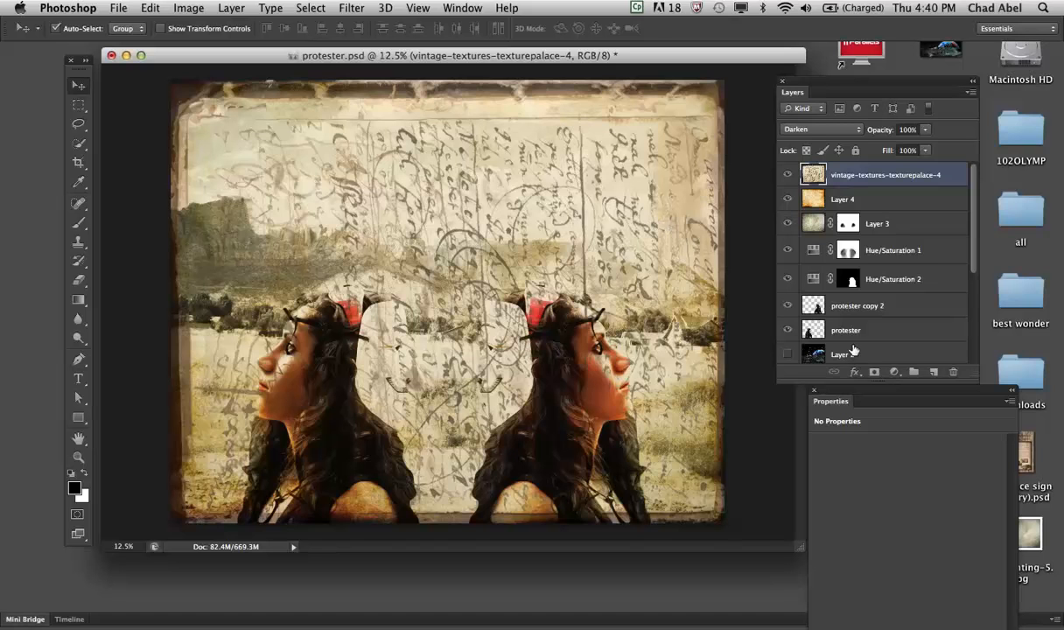
left_click(874, 372)
key("7")
key("2")
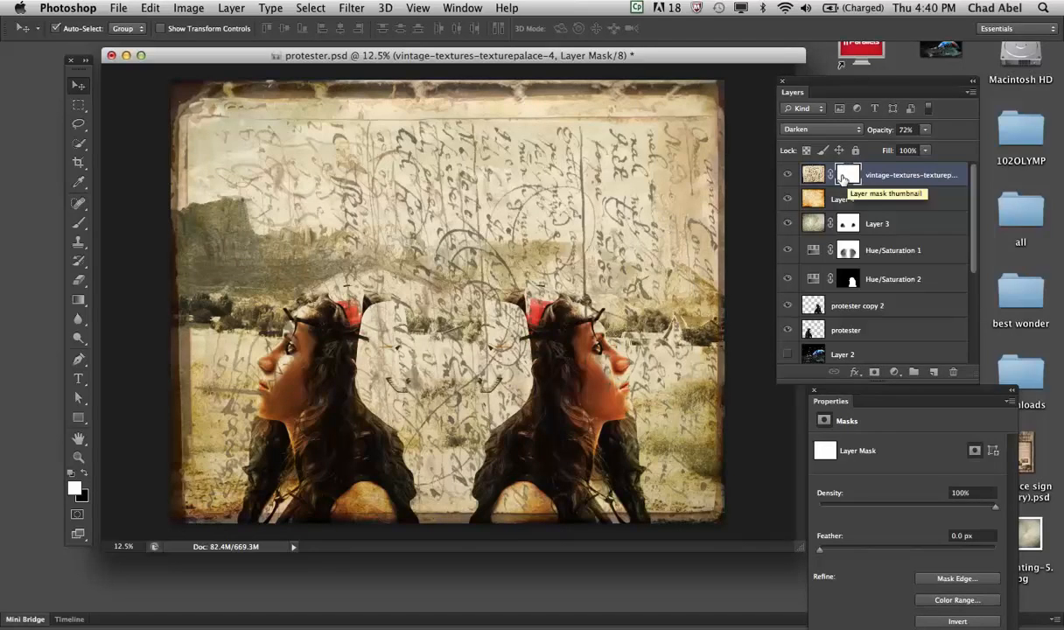
- Erase the handwriting over the figures and lower half on the layer mask with a soft 3105 px Eraser at 35% opacity
left_click(81, 279)
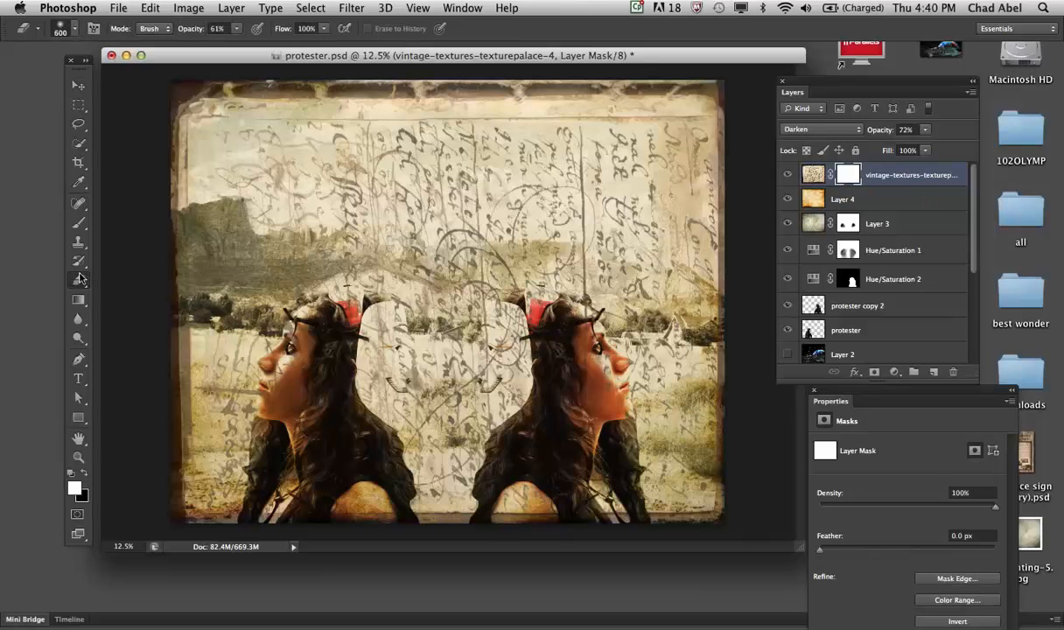
left_click(76, 30)
left_click_drag(154, 75, 161, 74)
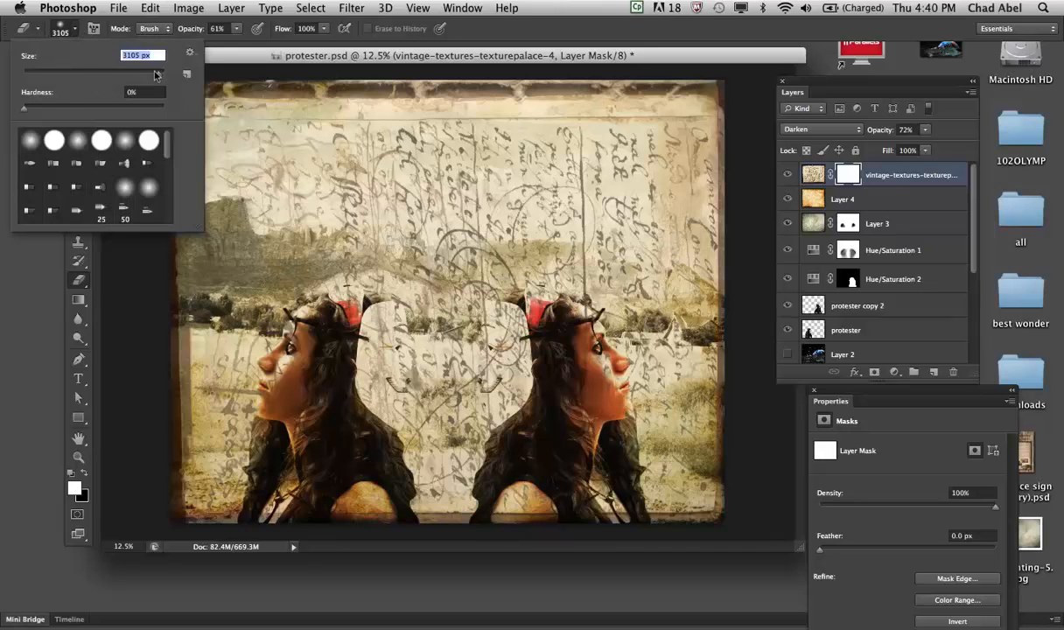
left_click(237, 29)
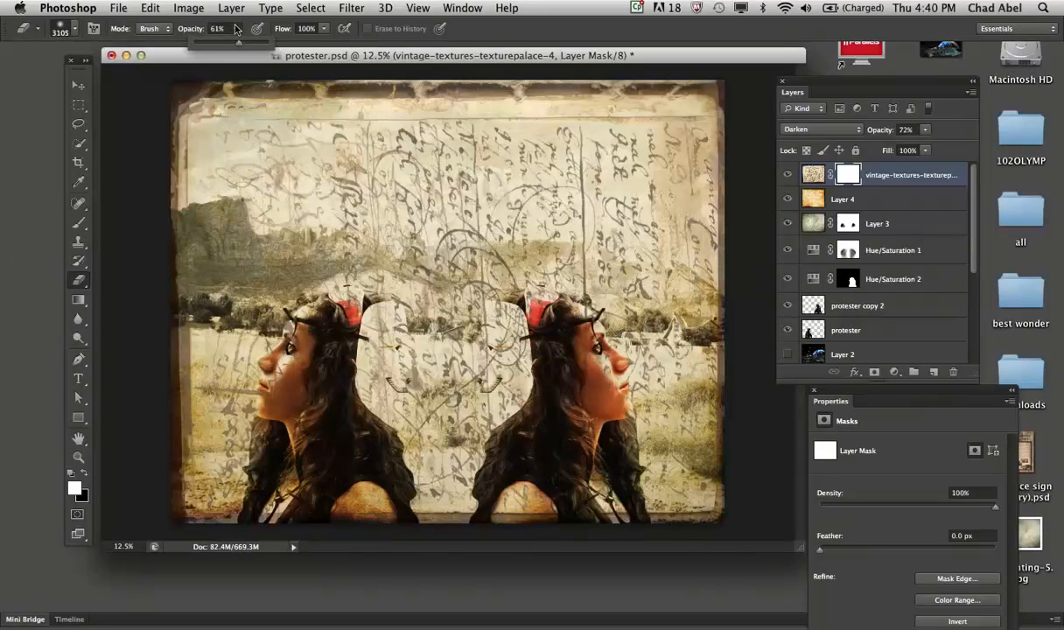
left_click(170, 50)
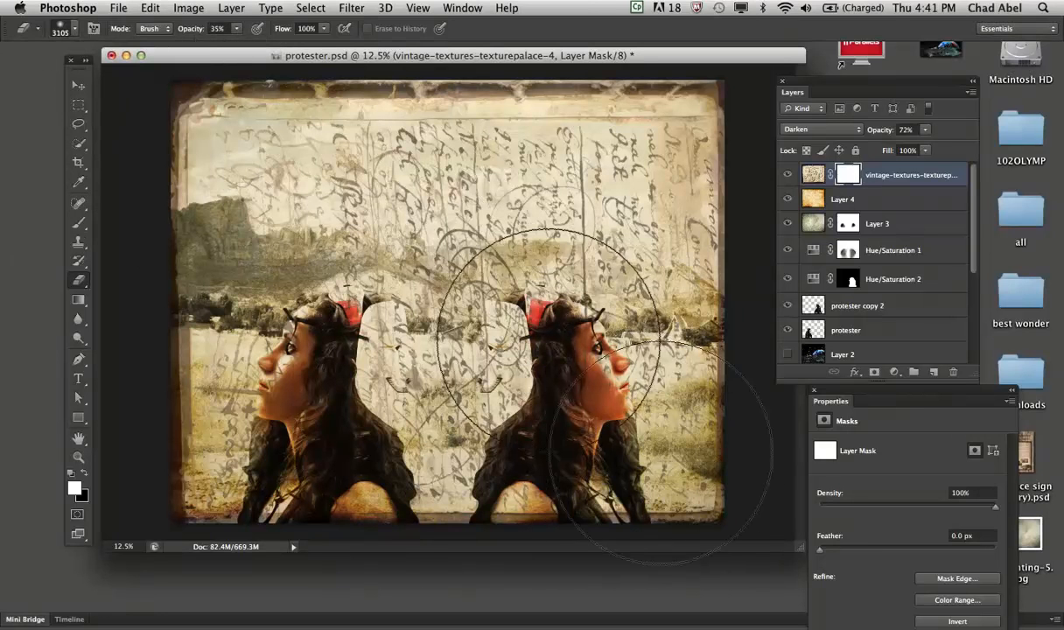
mouse_move(493, 336)
left_mouse_down()
mouse_move(512, 328)
mouse_move(341, 315)
mouse_move(320, 333)
mouse_move(476, 451)
mouse_move(307, 440)
mouse_move(284, 370)
left_mouse_up()
mouse_move(282, 268)
left_mouse_down()
mouse_move(298, 333)
mouse_move(190, 308)
mouse_move(496, 249)
mouse_move(468, 179)
mouse_move(499, 356)
mouse_move(533, 309)
mouse_move(406, 373)
mouse_move(346, 383)
mouse_move(569, 336)
mouse_move(564, 328)
mouse_move(292, 364)
mouse_move(159, 227)
left_mouse_up()
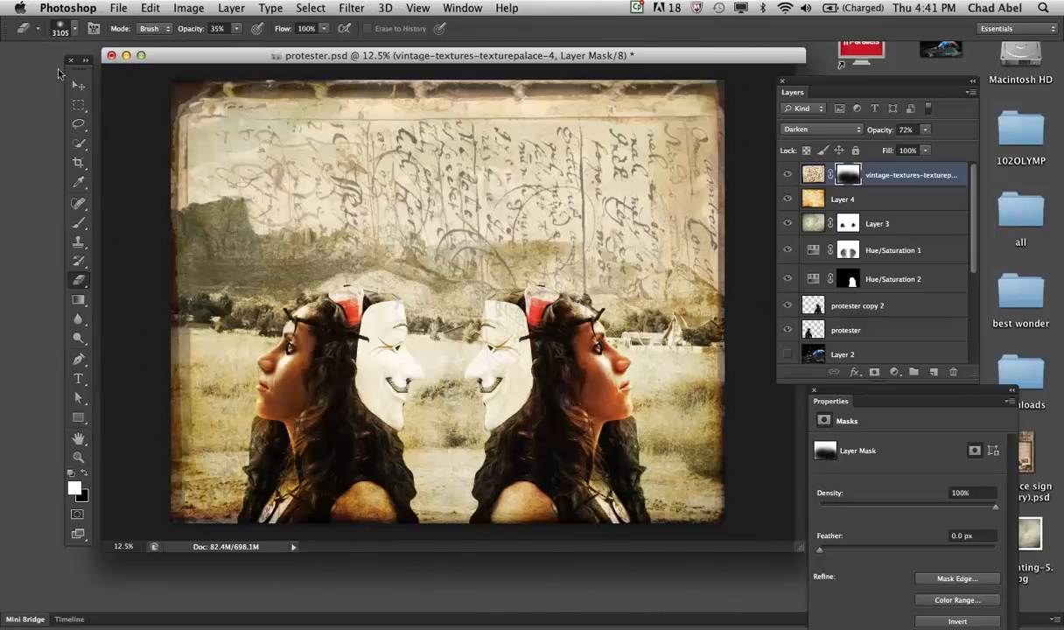
- Raise the masked handwritten-page texture layer's opacity to 86%
left_click(78, 85)
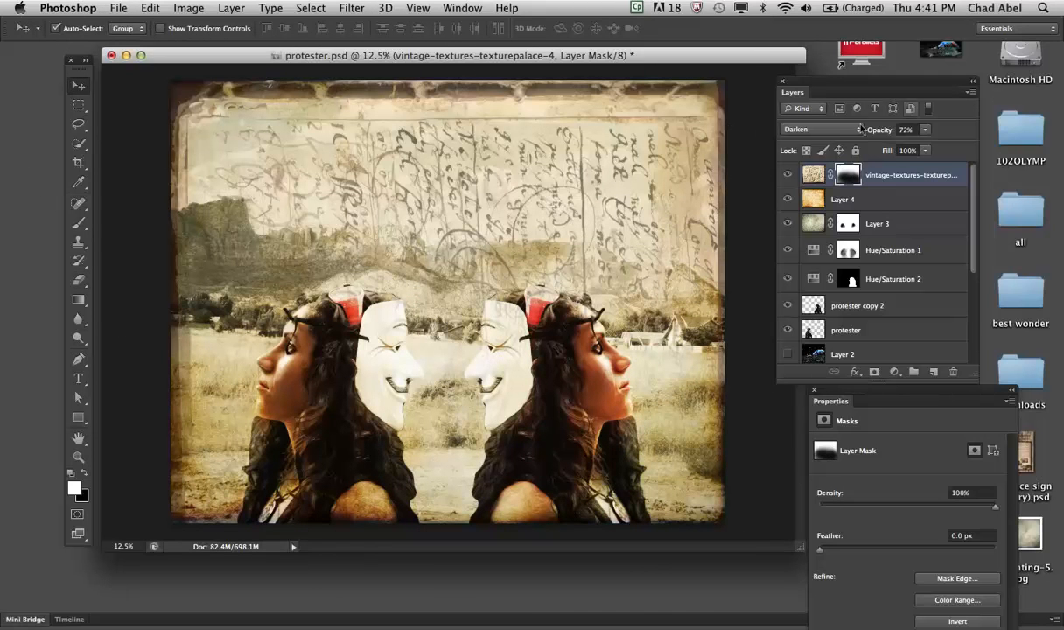
left_click(927, 129)
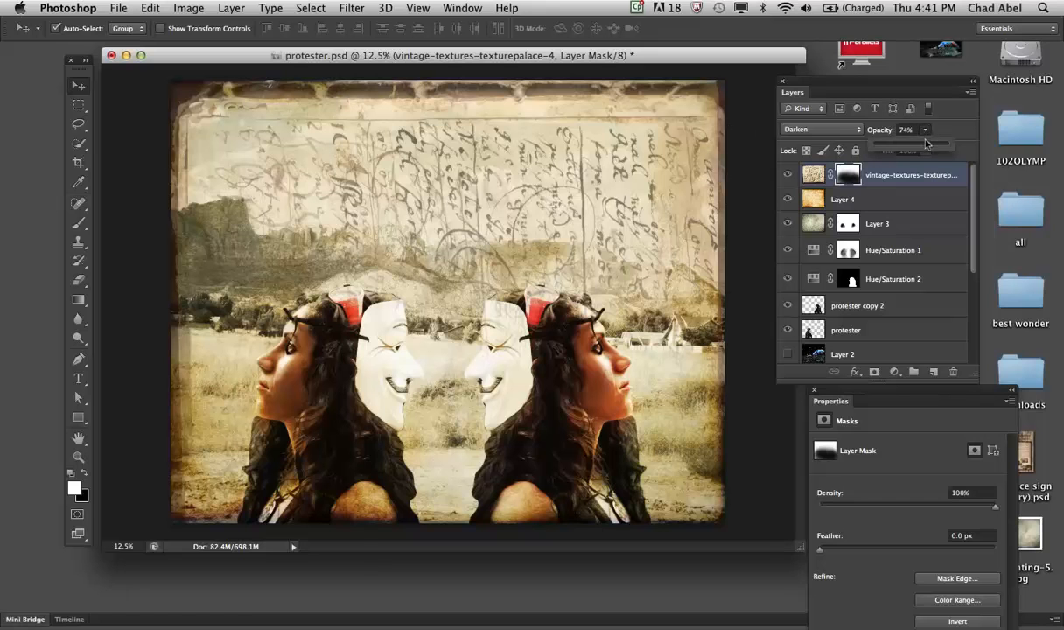
mouse_move(934, 144)
left_mouse_down()
mouse_move(947, 145)
mouse_move(932, 143)
left_mouse_up()
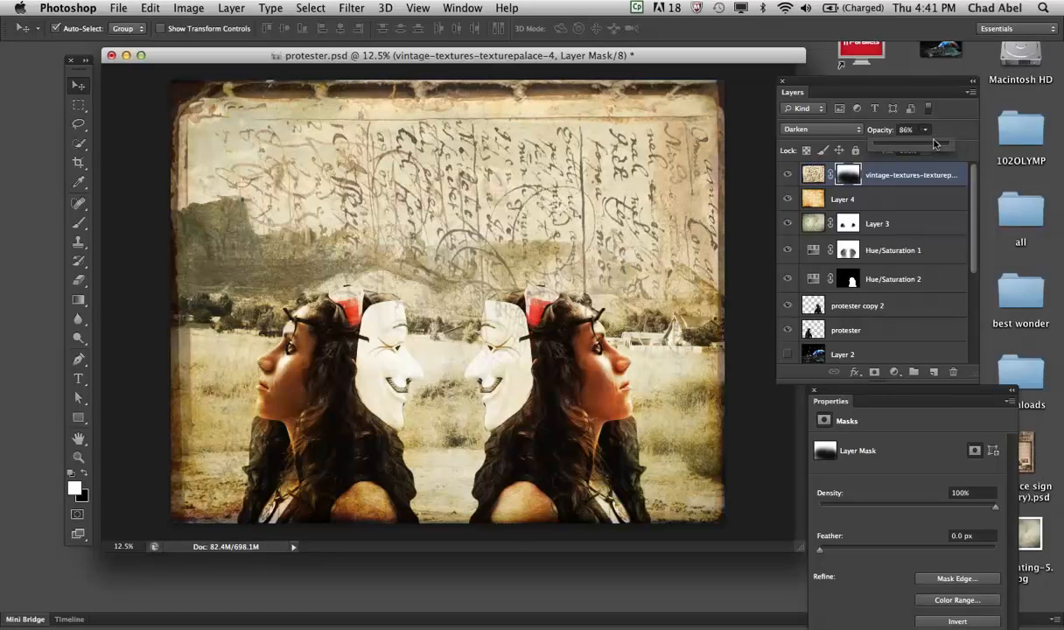
left_click(644, 185)
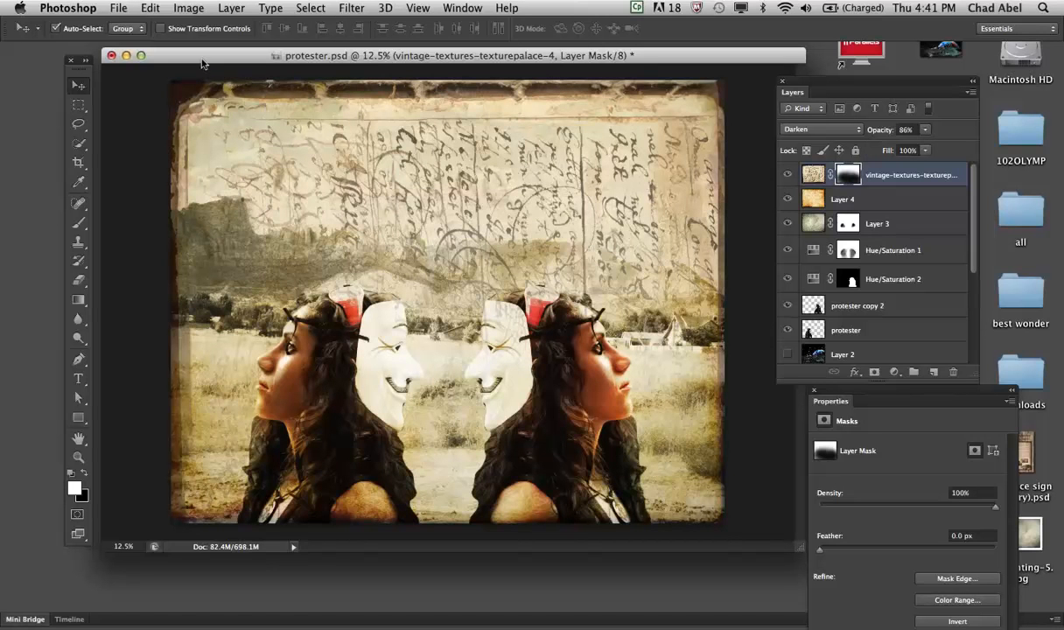
- Save the protester.psd composite
left_click(118, 8)
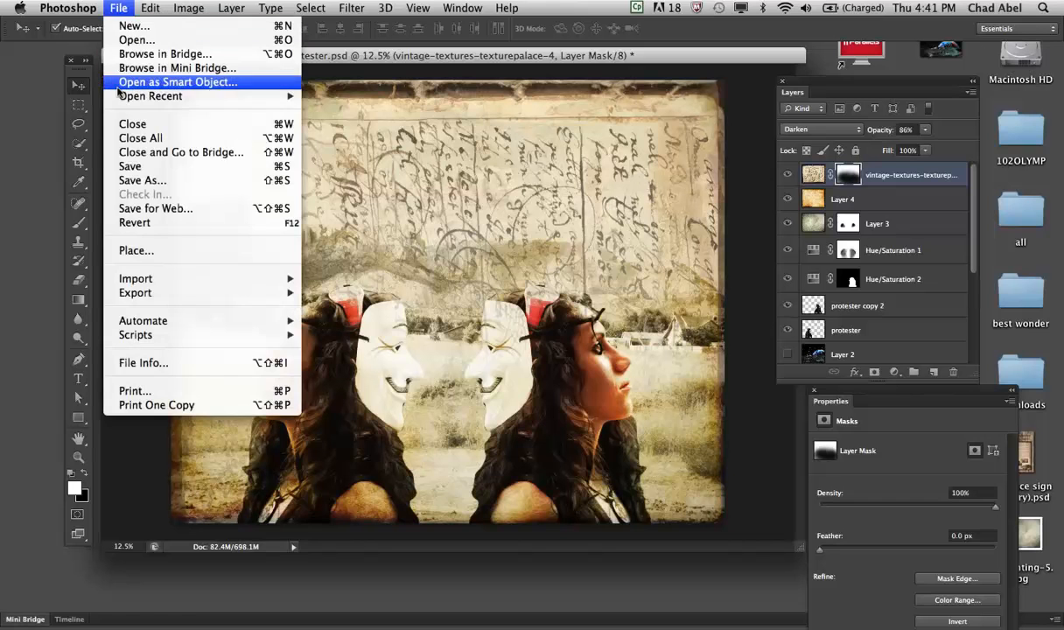
left_click(132, 167)
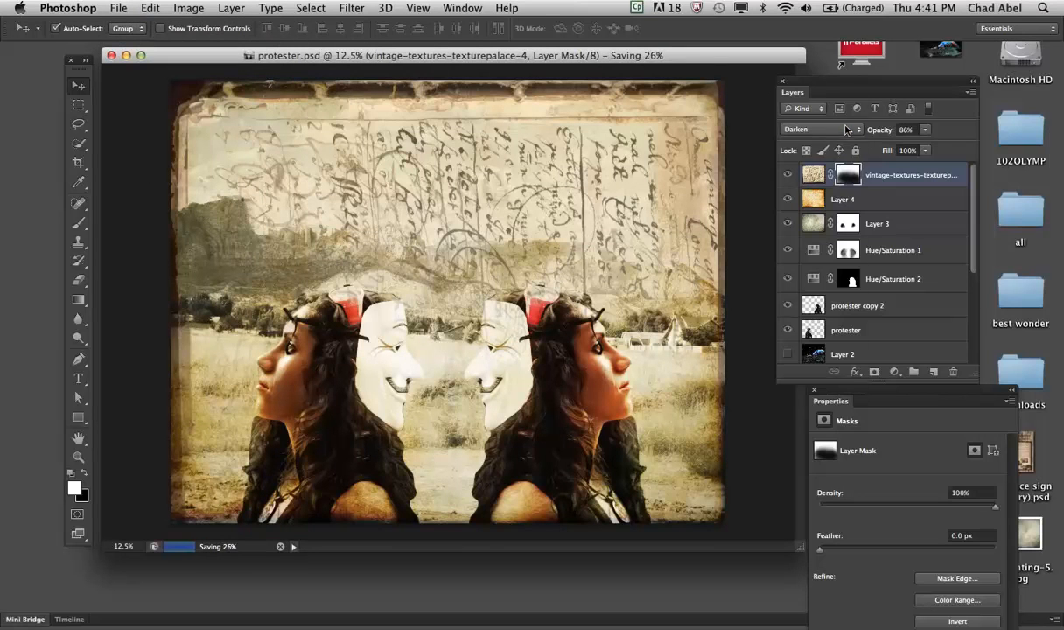
left_click(846, 129)
left_click(846, 131)
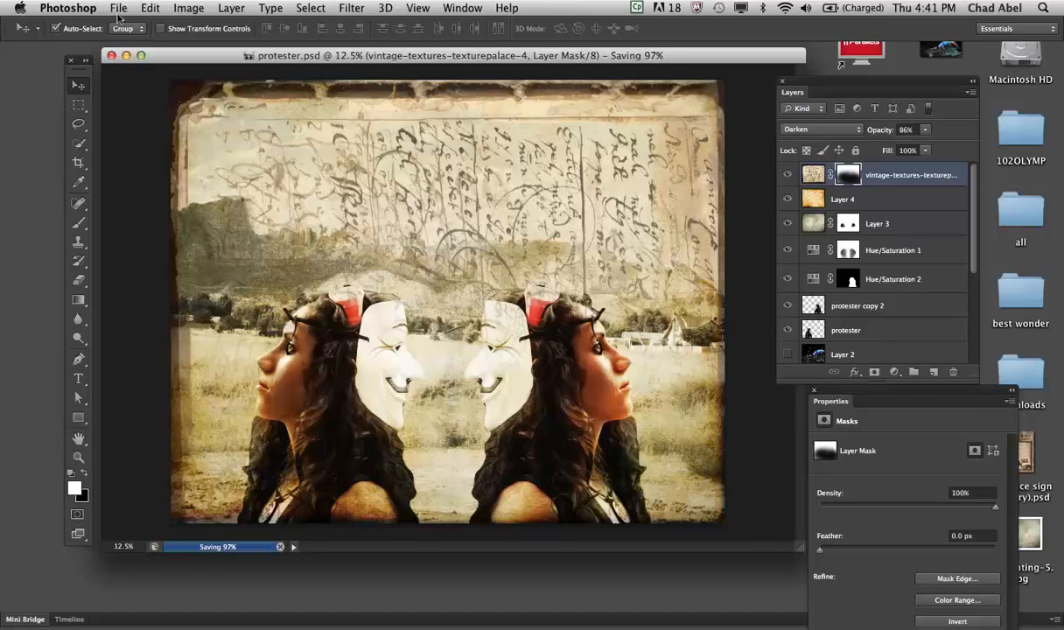
mouse_move(240, 625)
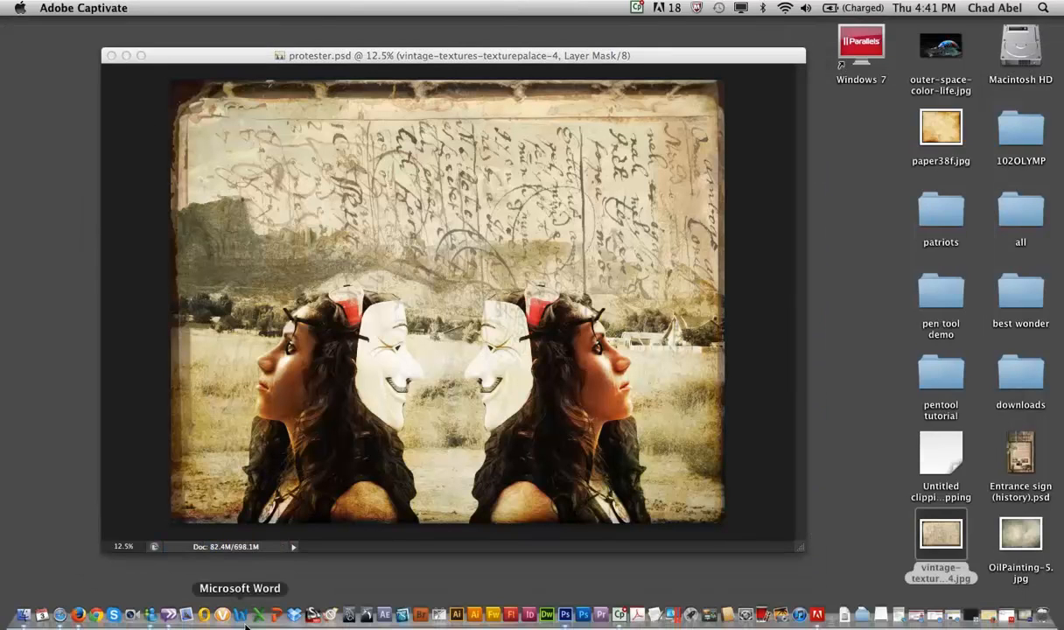